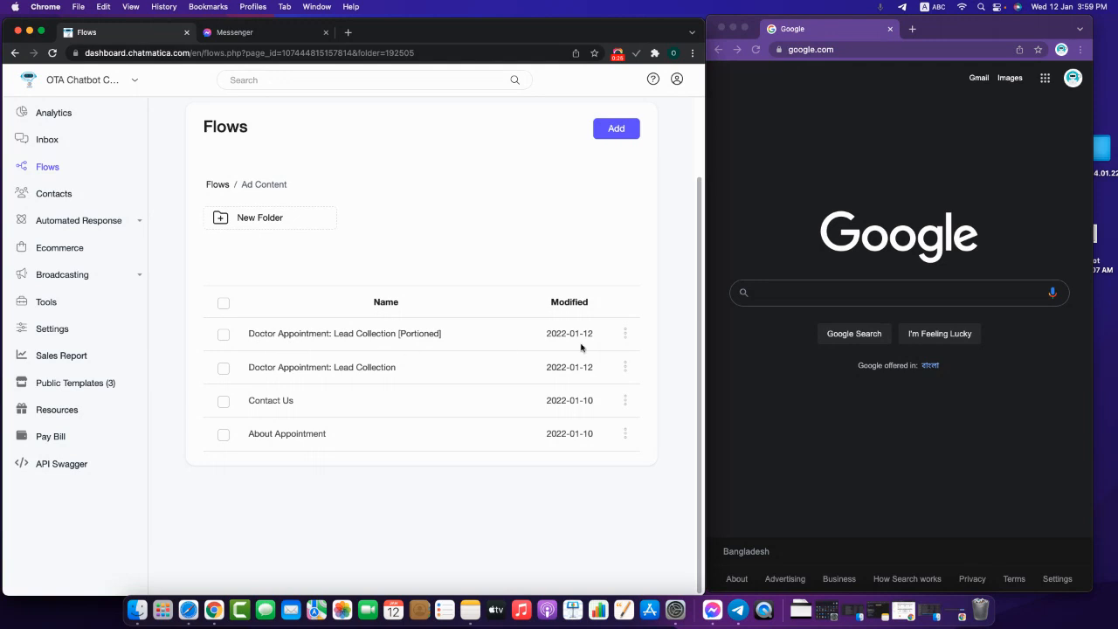
- Open the Doctor Appointment: Lead Collection [Portioned] flow in the flow editor
left_click(625, 335)
left_click(563, 300)
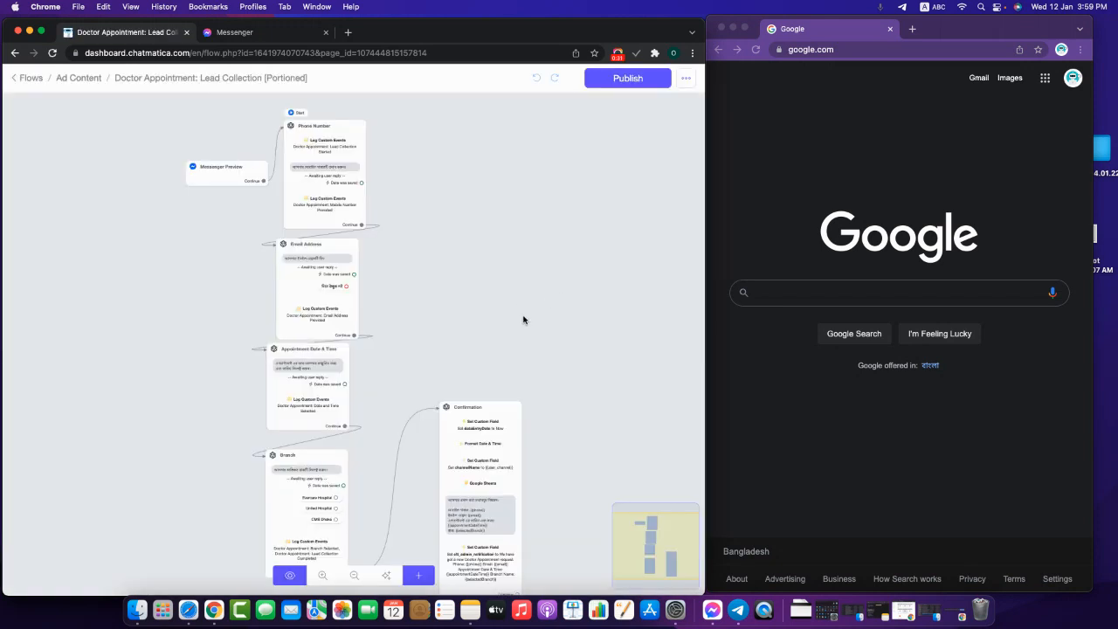
left_click_drag(580, 323, 591, 345)
scroll(599, 318, "up", 1)
scroll(598, 310, "down", 2)
scroll(592, 341, "down", 1)
scroll(590, 343, "up", 2)
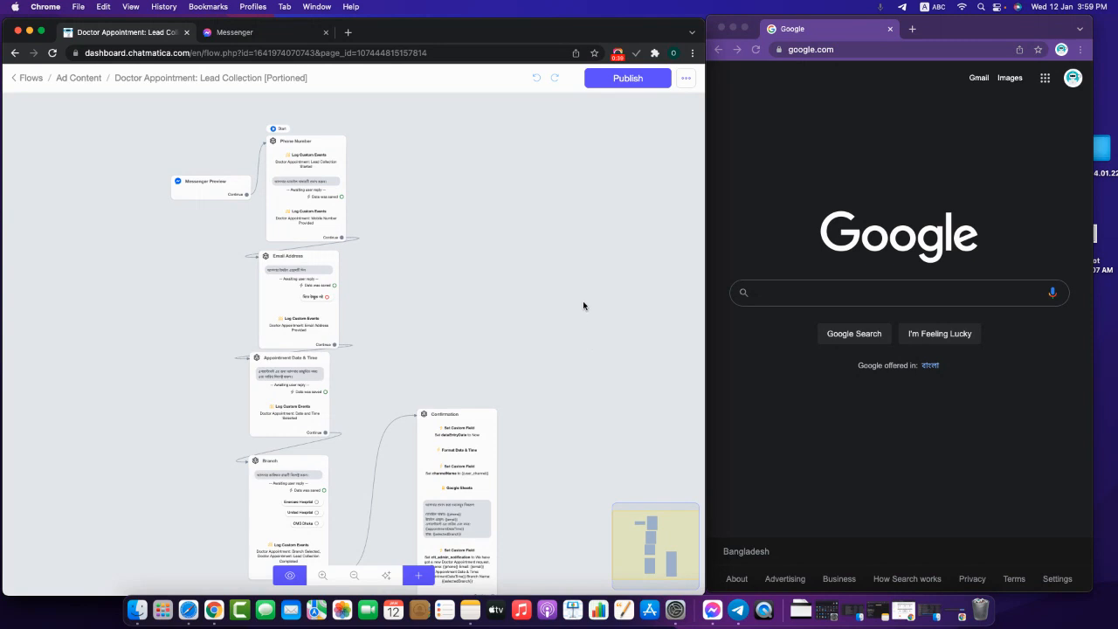
scroll(583, 302, "up", 1)
- Shift the Confirmation node slightly left on the canvas
left_click_drag(596, 387, 609, 235)
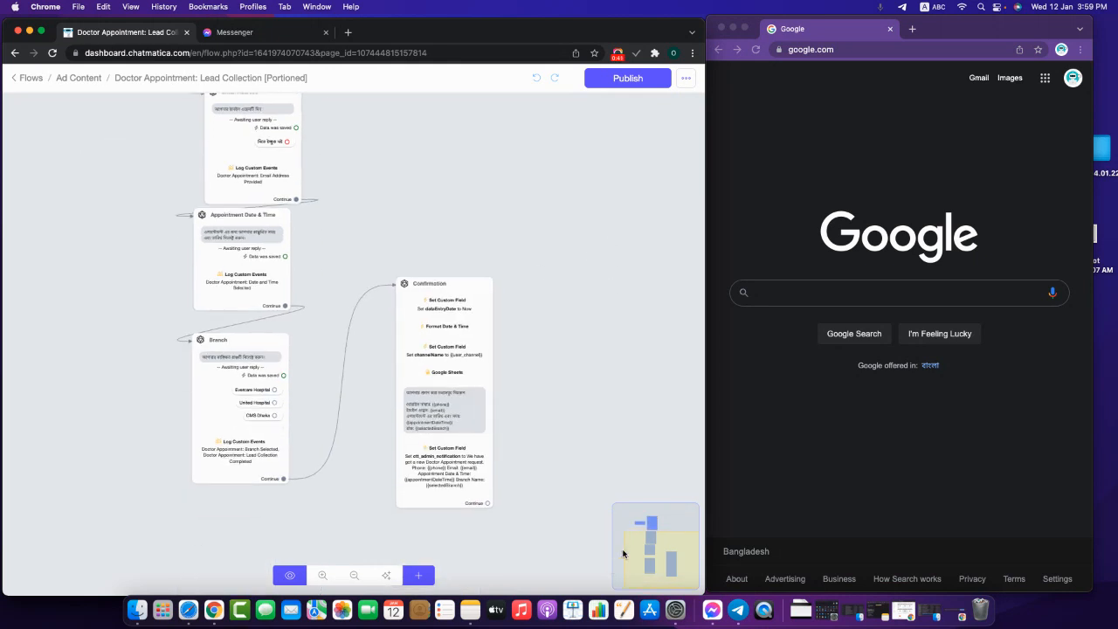
left_click_drag(457, 451, 405, 449)
scroll(487, 476, "up", 1)
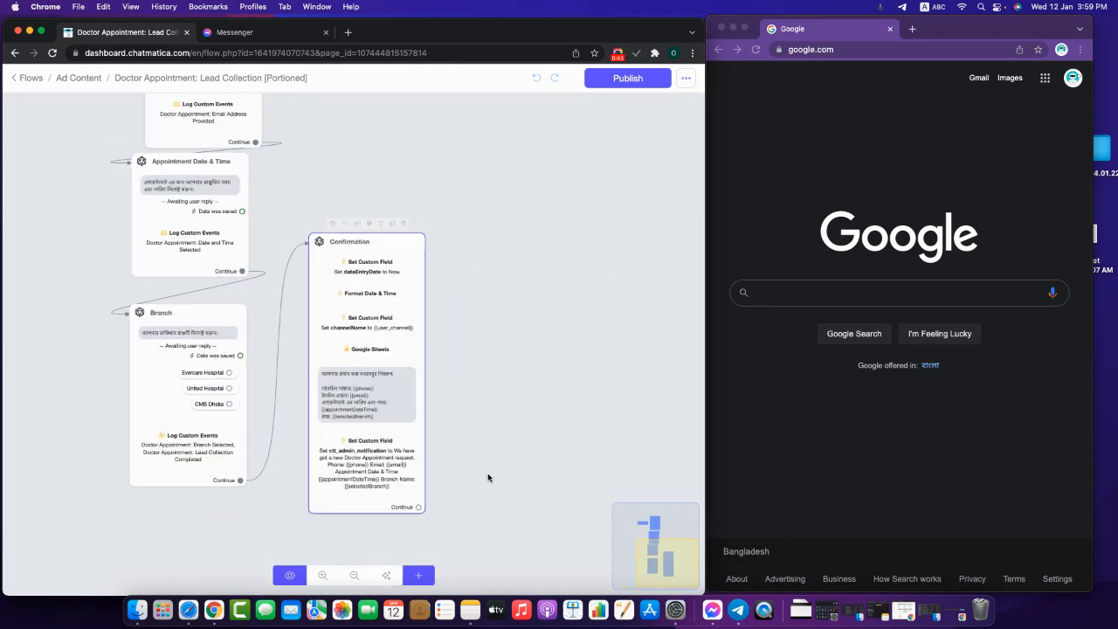
left_click_drag(435, 241, 436, 234)
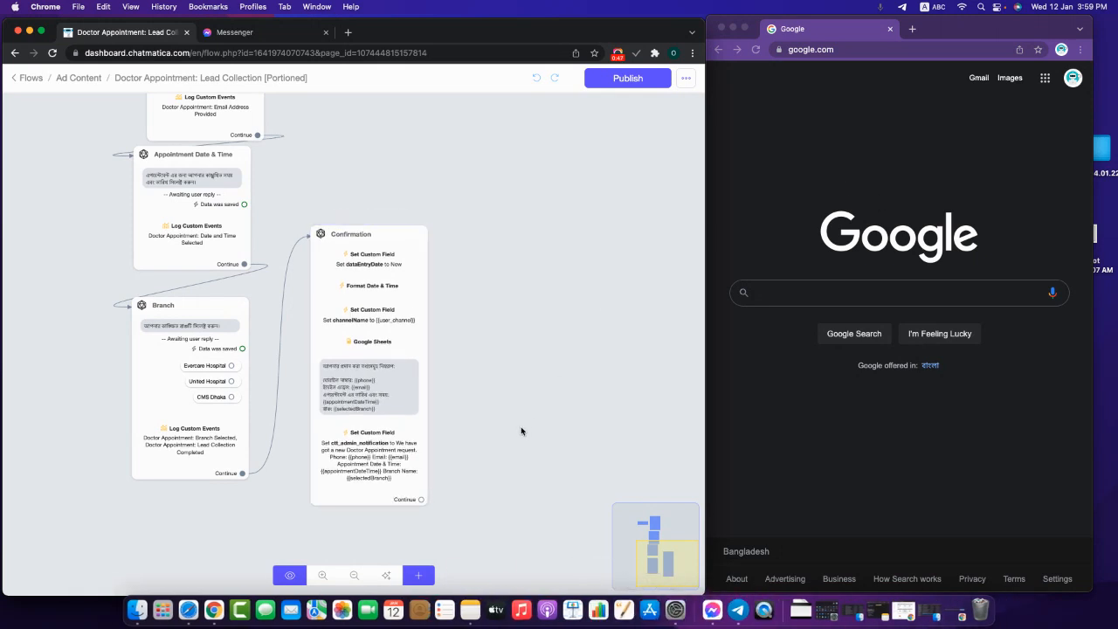
- Add a Send Email node beside Confirmation, wire Continue into it, and open its settings
left_click(41, 32)
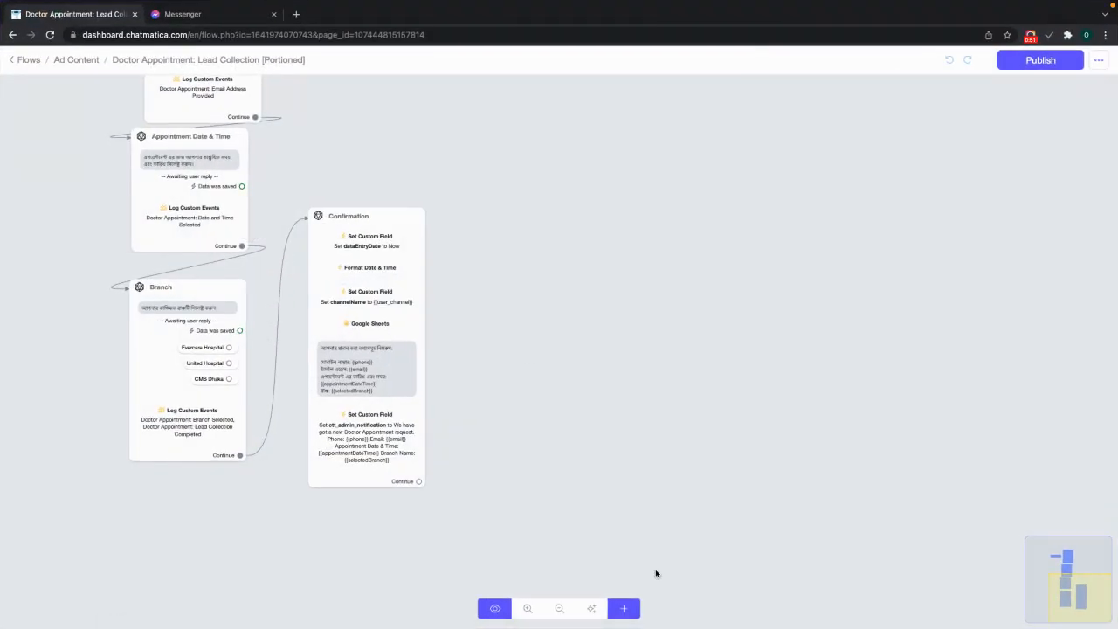
left_click(623, 608)
scroll(703, 559, "down", 1)
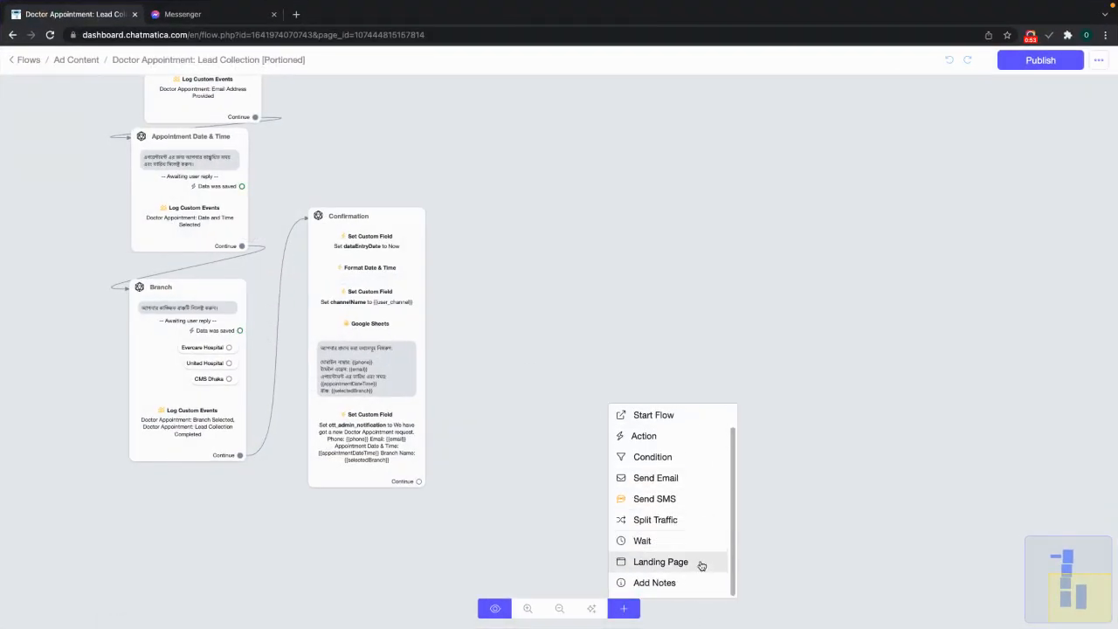
left_click(655, 477)
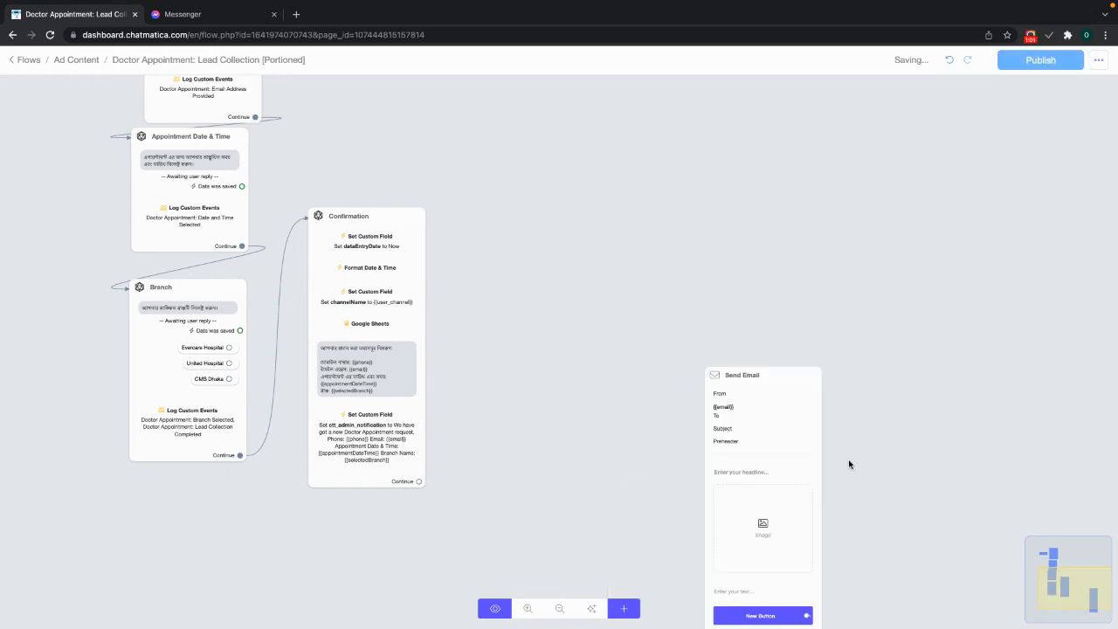
left_click_drag(776, 419, 562, 276)
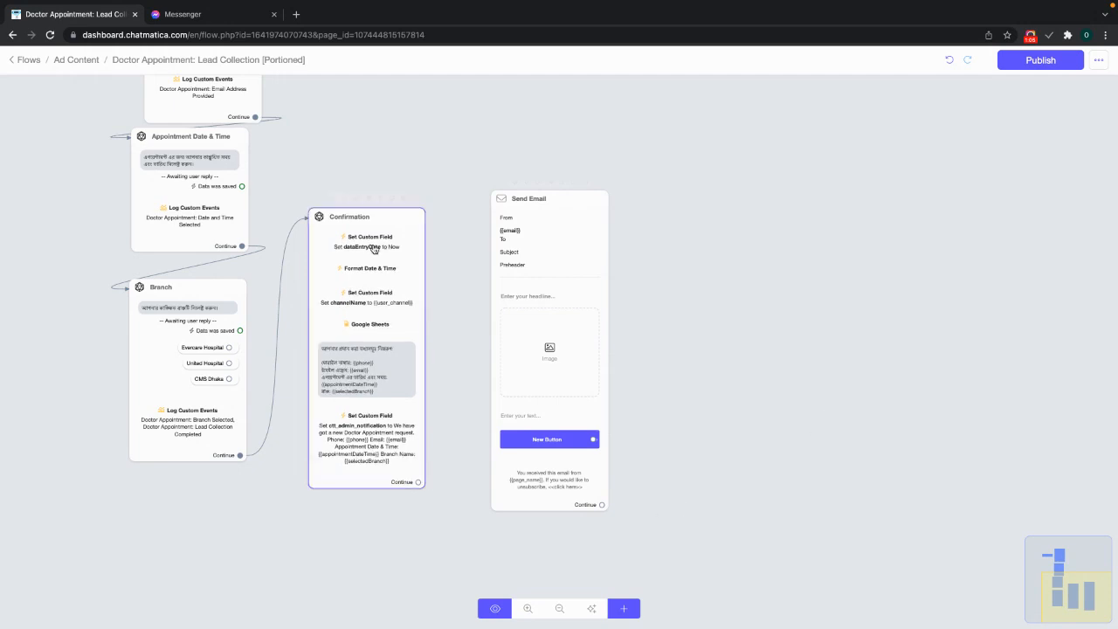
left_click_drag(419, 482, 553, 252)
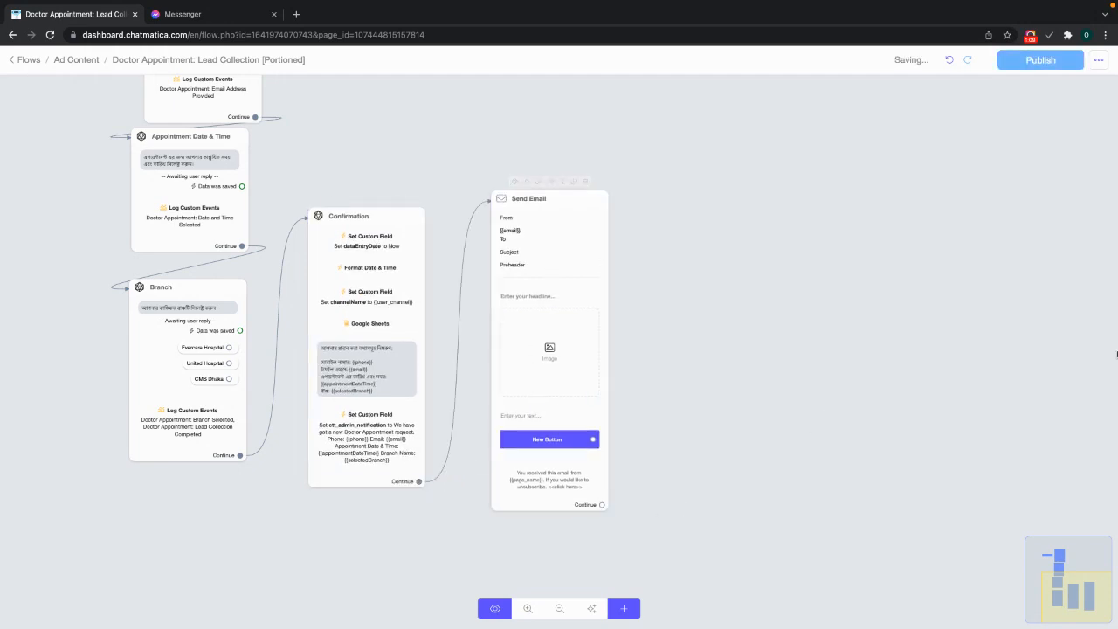
left_click(528, 254)
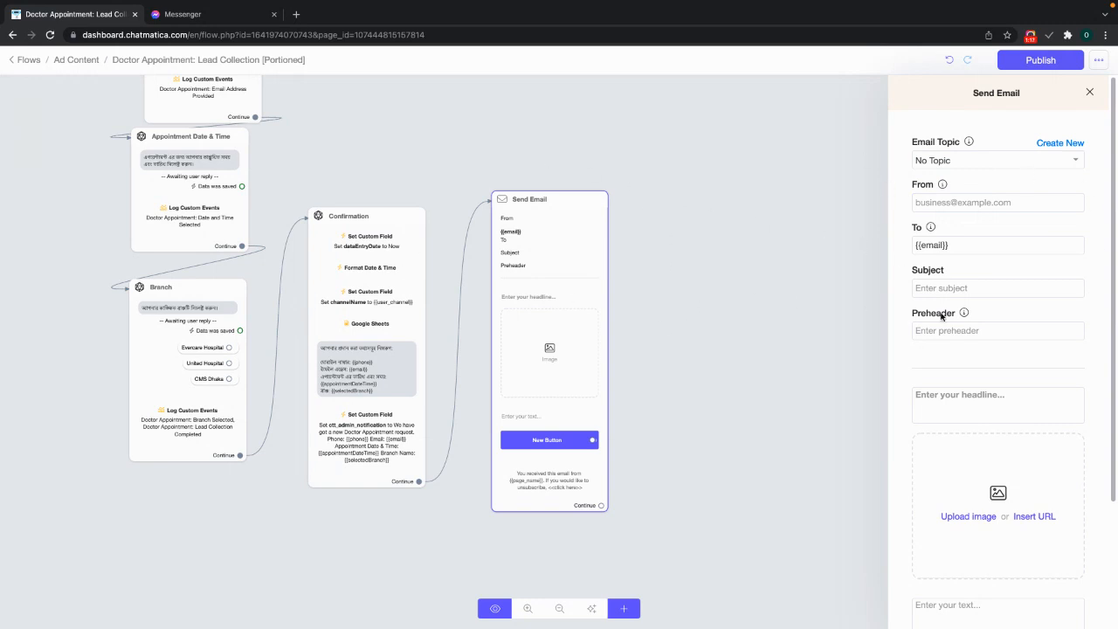
- Close the Send Email settings panel and return to the Flows list
left_click(804, 350)
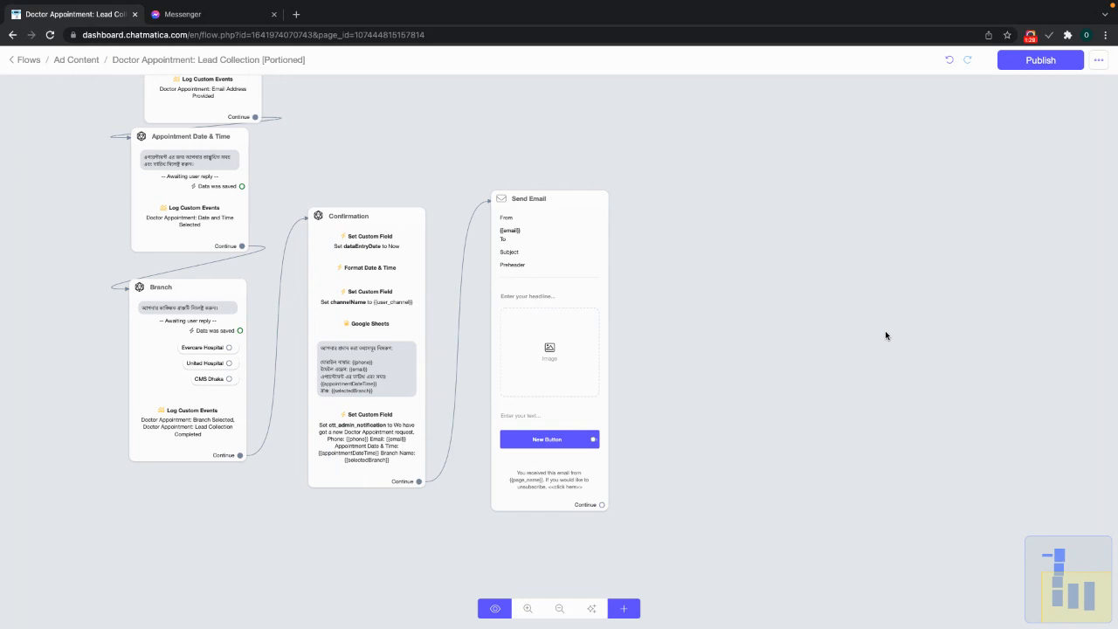
left_click(22, 59)
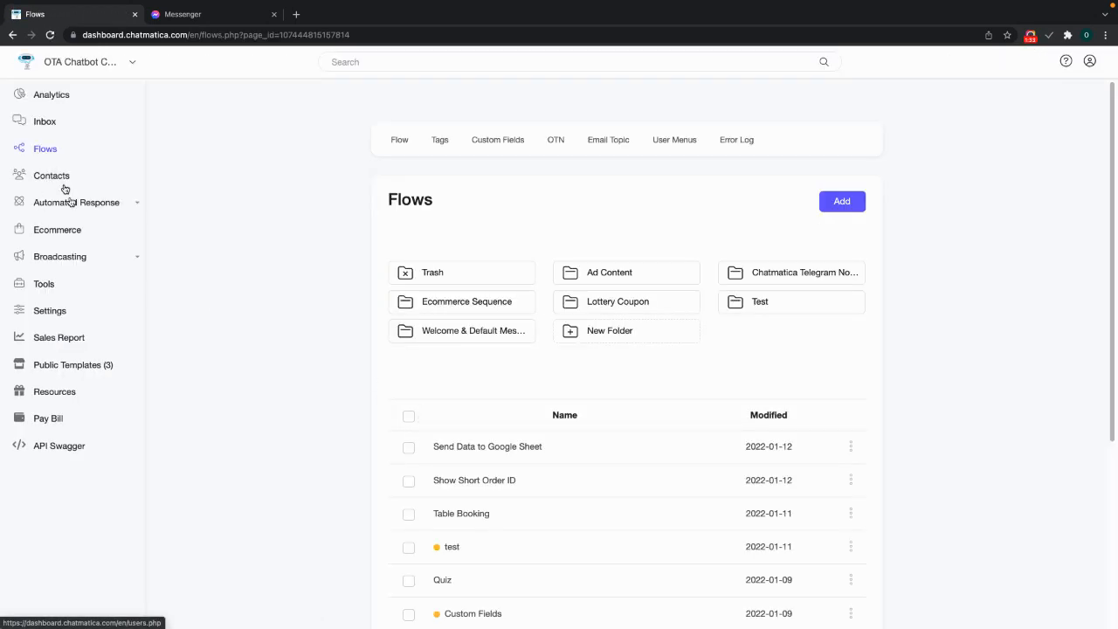
- Open Settings > Channels and expand the Email channel to reveal its SMTP option
left_click(55, 312)
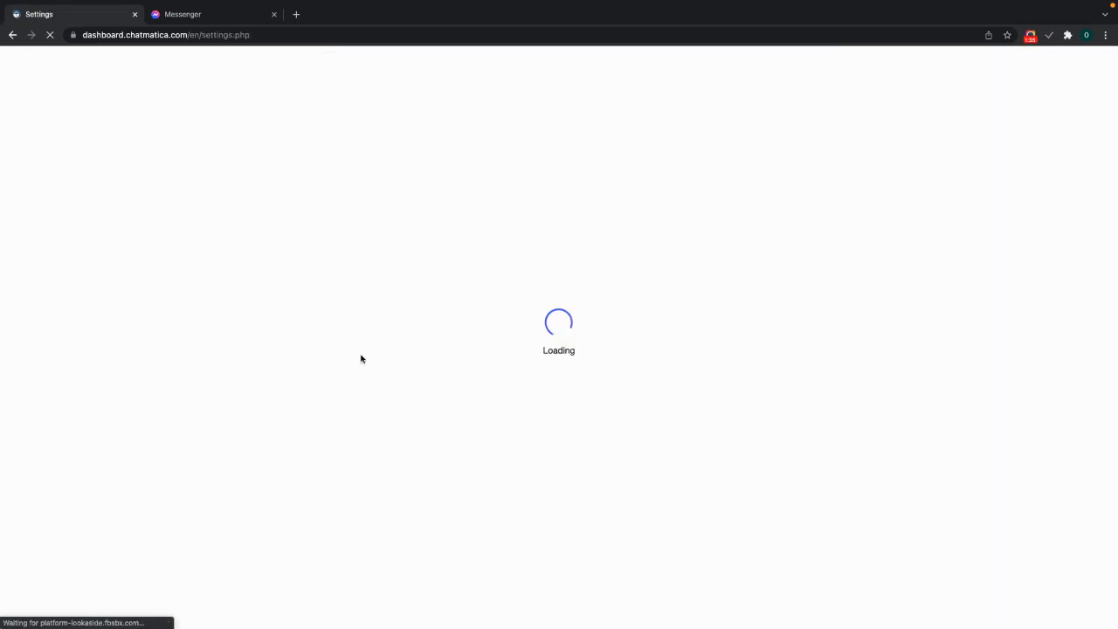
left_click(441, 146)
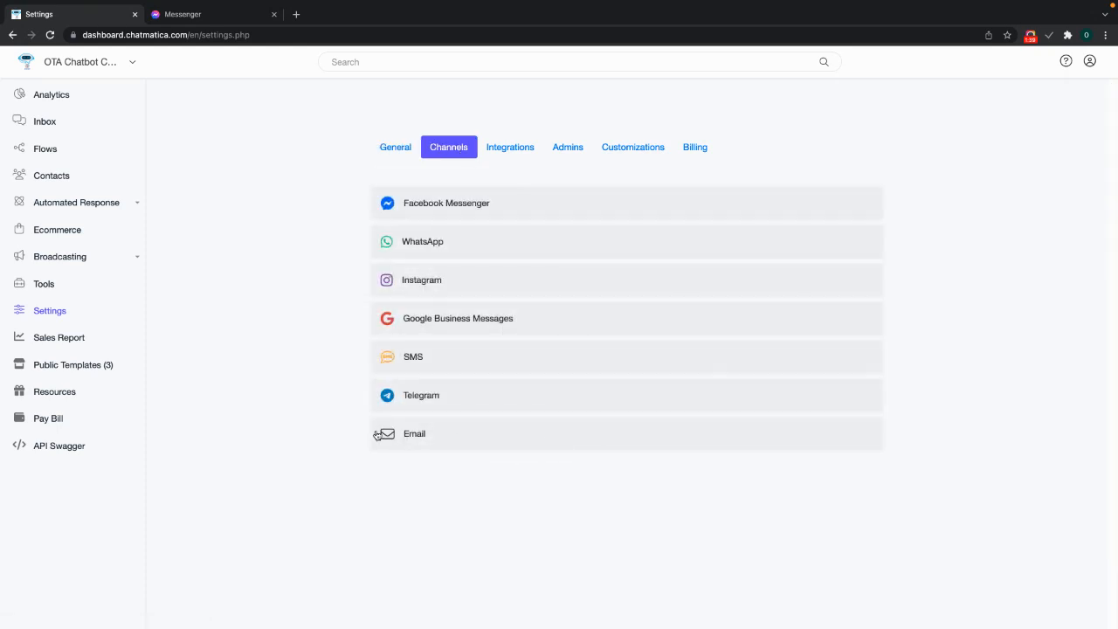
left_click(489, 447)
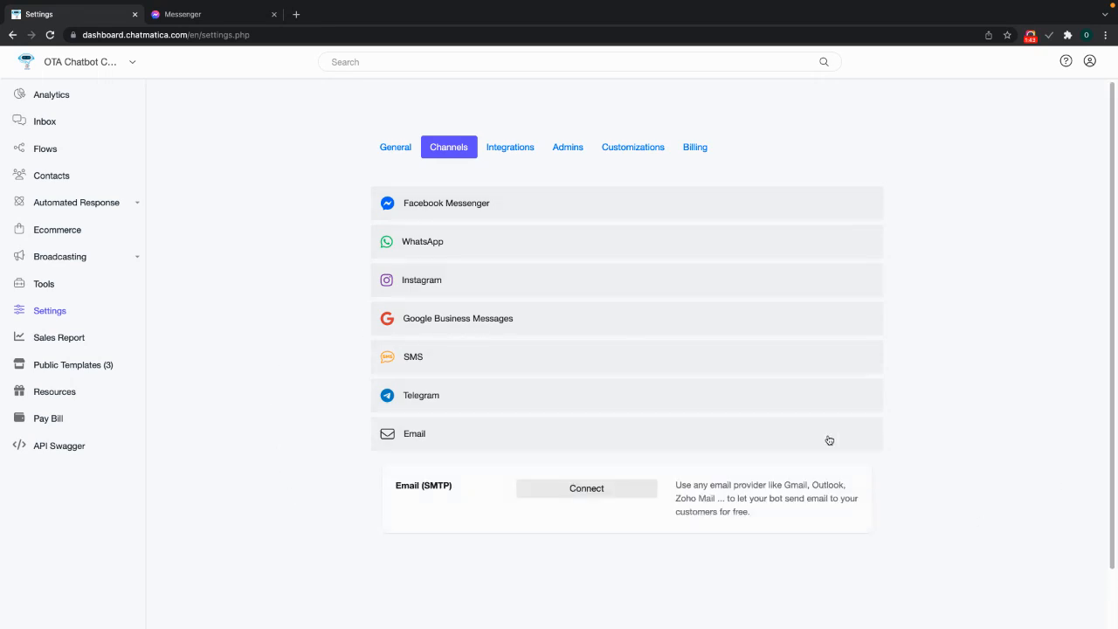
- Start an Email (SMTP) connection, trying Other before settling on Gmail as provider
left_click(627, 483)
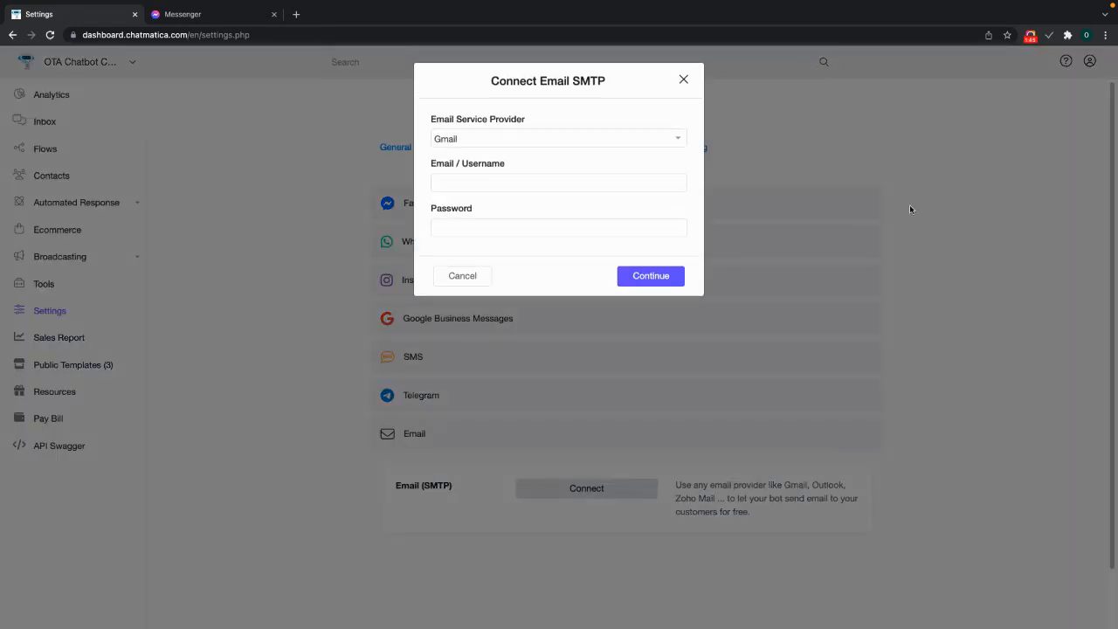
left_click(548, 142)
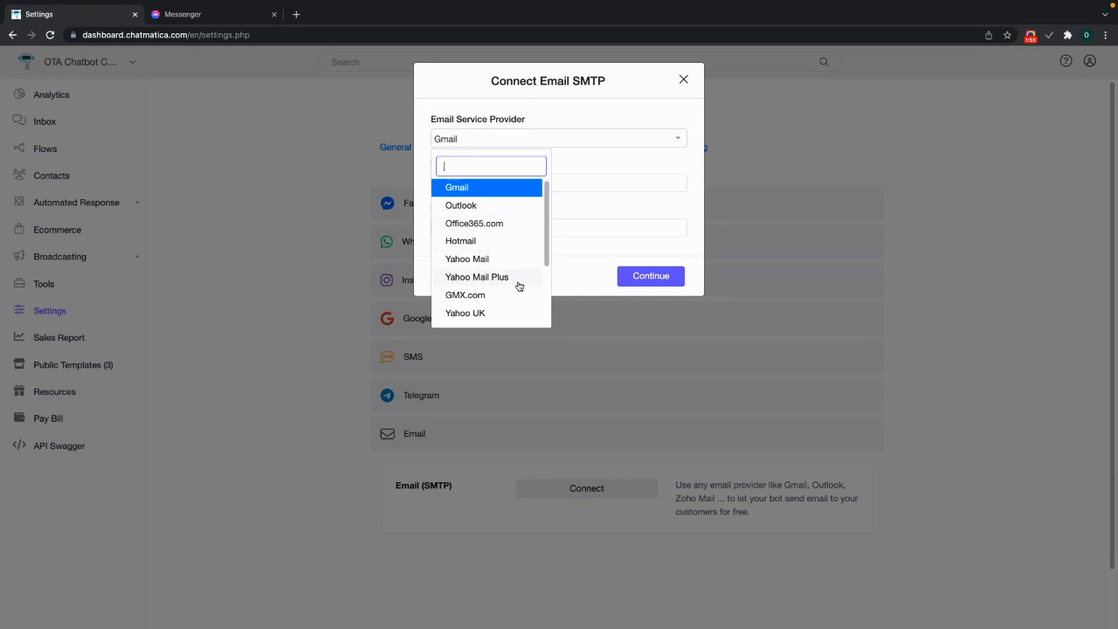
scroll(507, 314, "down", 2)
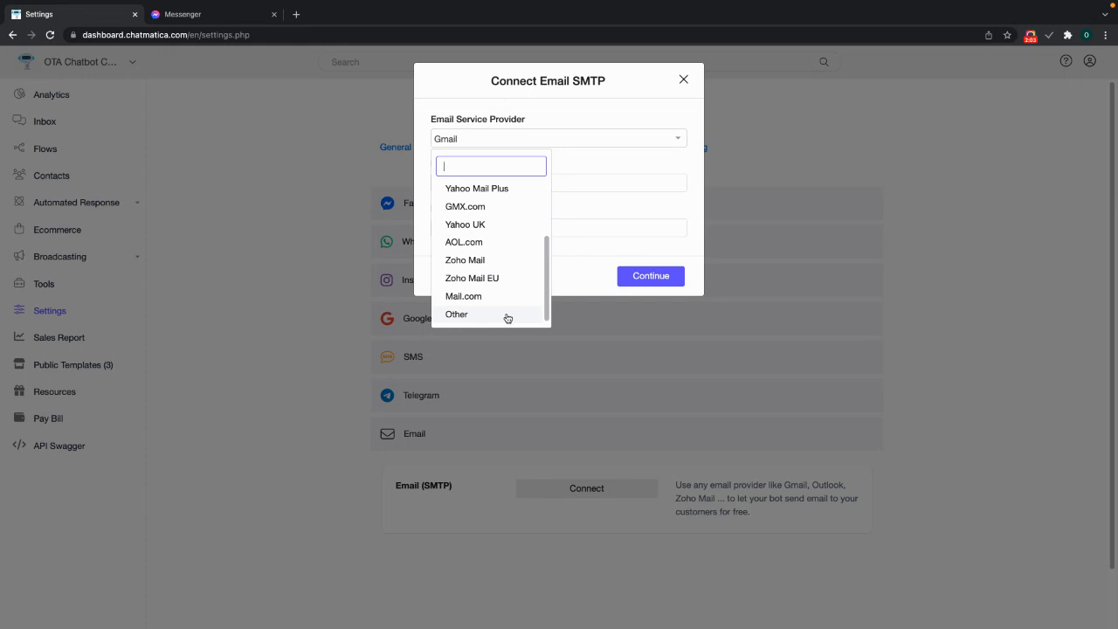
left_click(507, 316)
left_click(575, 155)
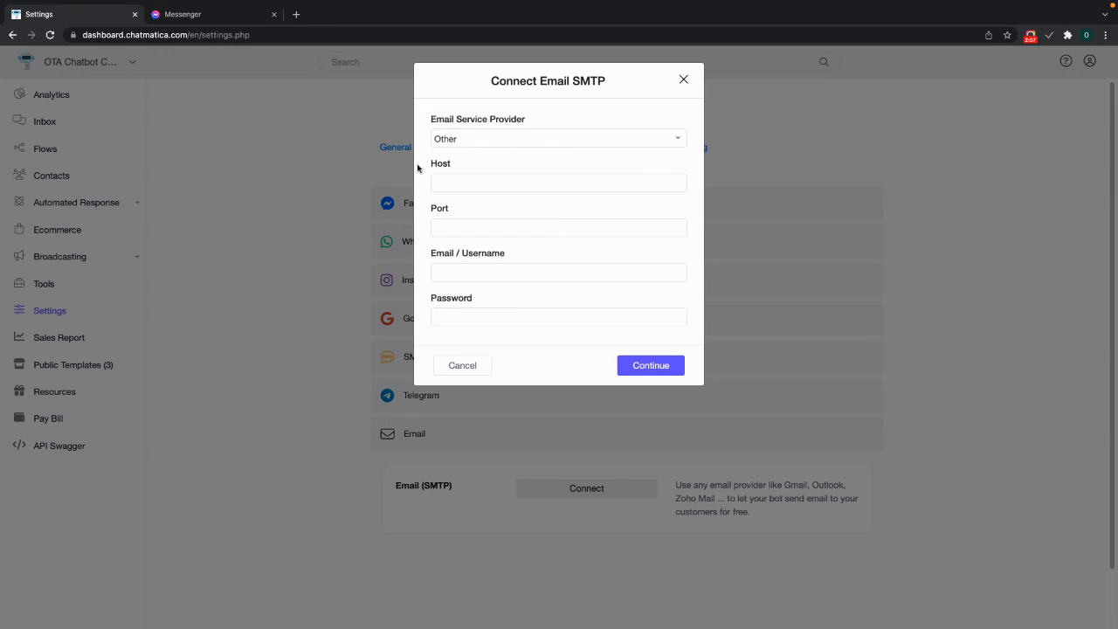
left_click(542, 144)
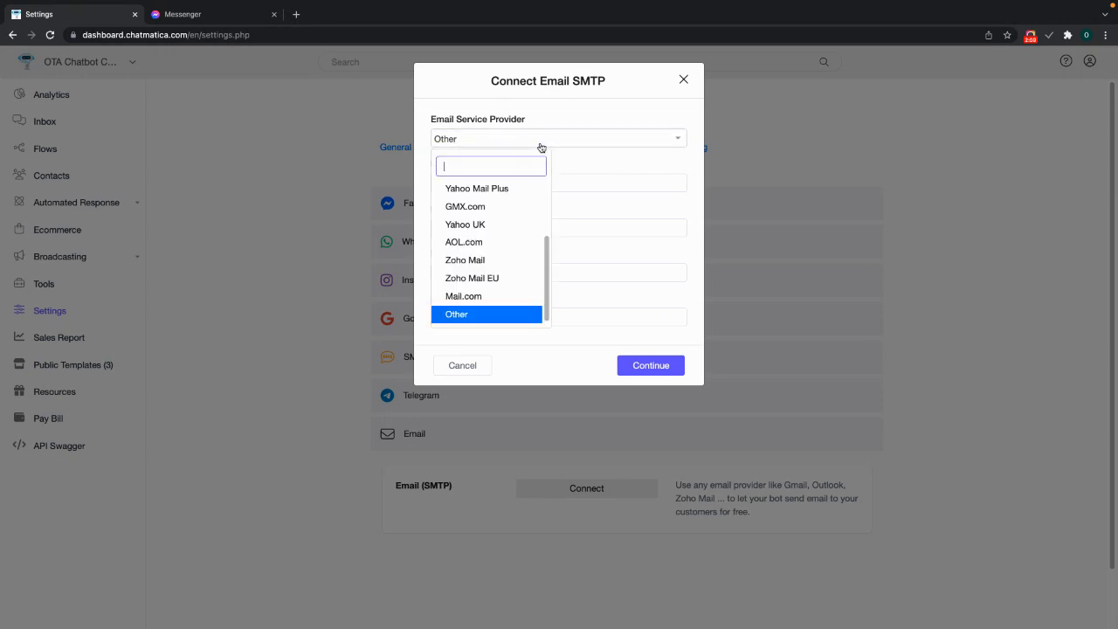
scroll(529, 284, "up", 5)
left_click(582, 155)
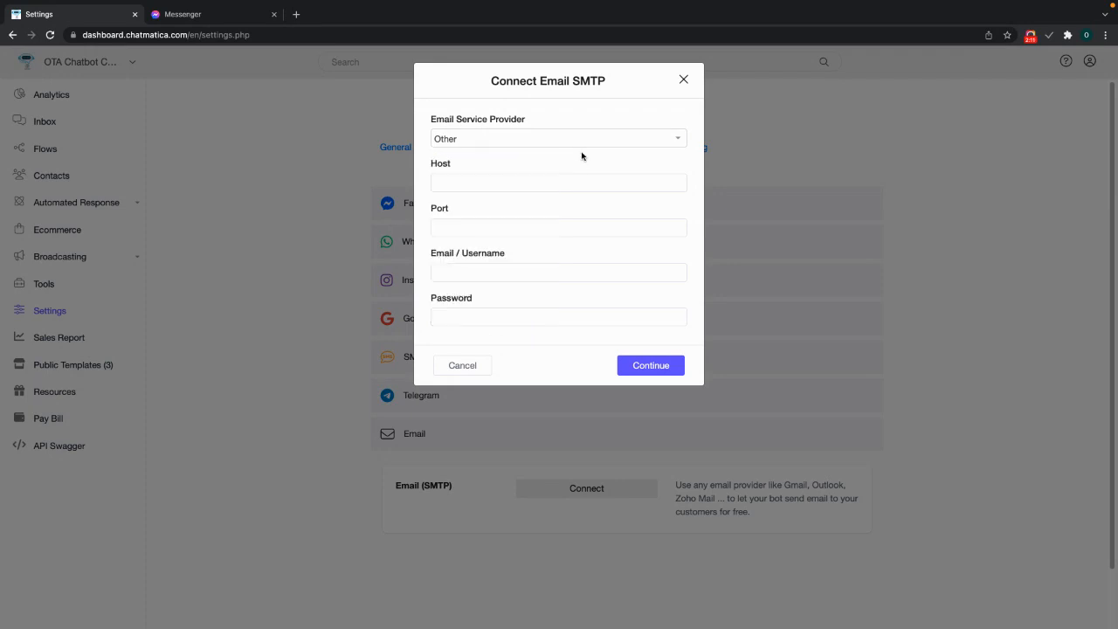
left_click(576, 145)
scroll(546, 259, "up", 5)
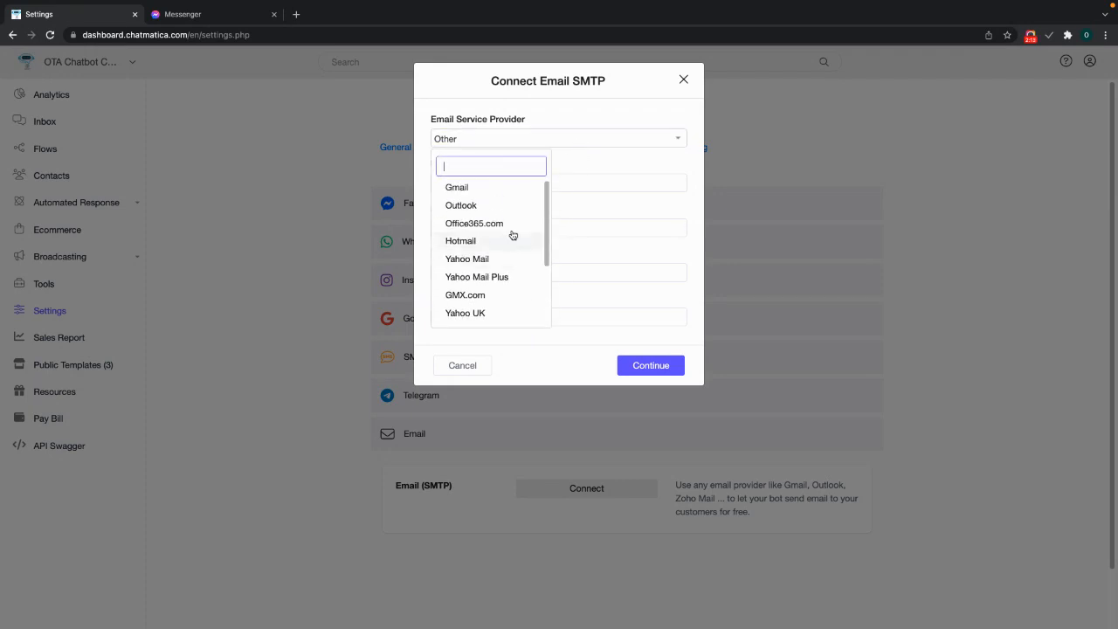
left_click(496, 187)
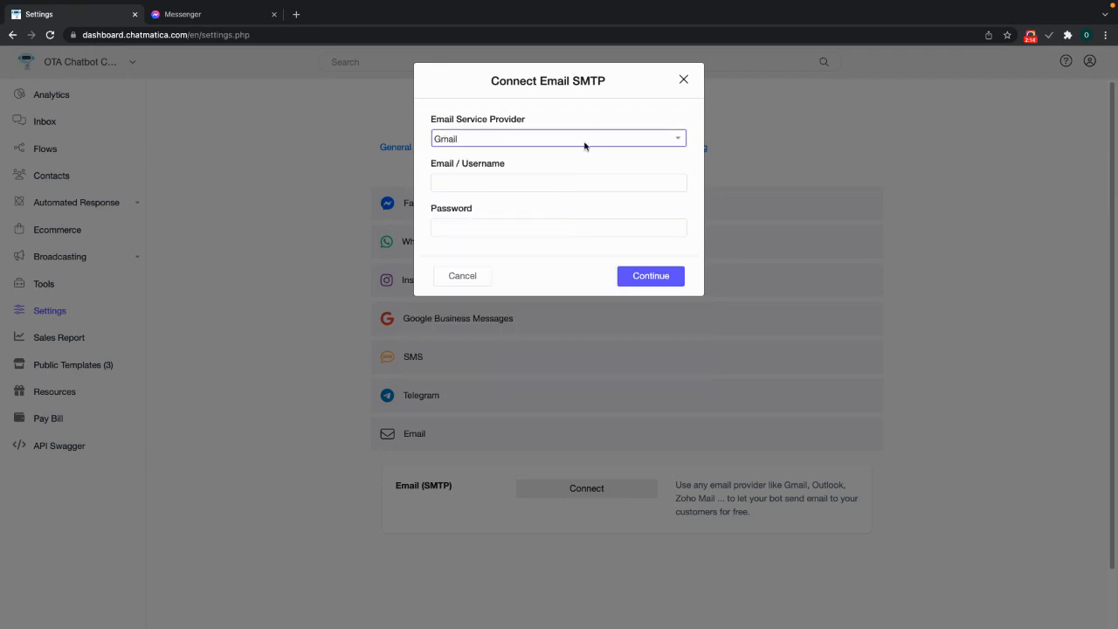
left_click(548, 182)
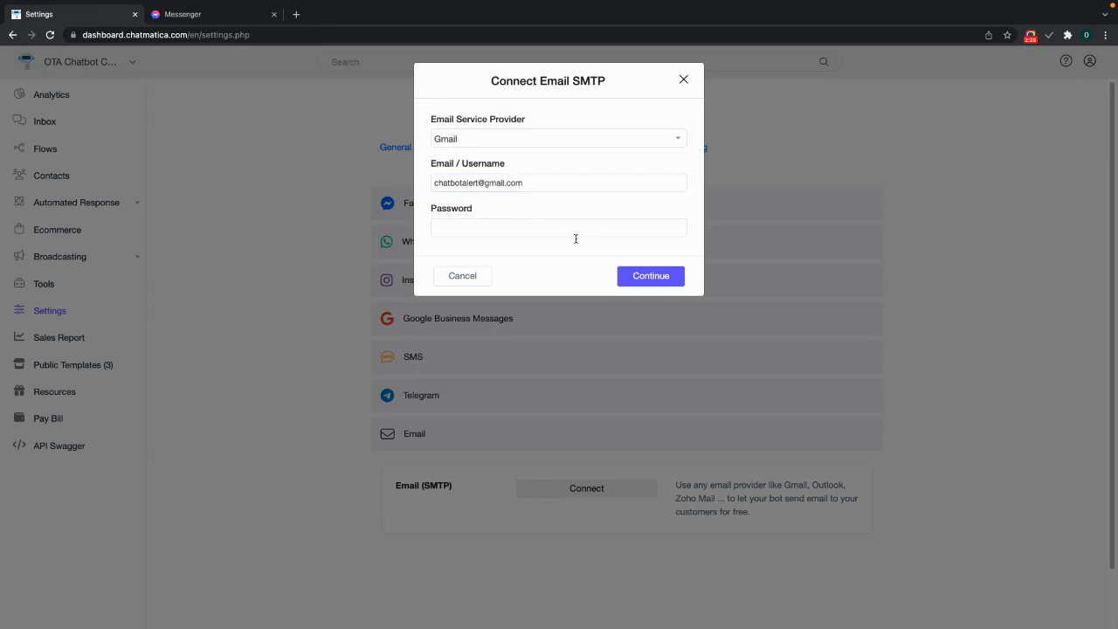
- Leave the SMTP password blank after dismissing saved-password suggestions, and exit browser full screen
left_click(581, 223)
left_click(560, 206)
left_click(547, 225)
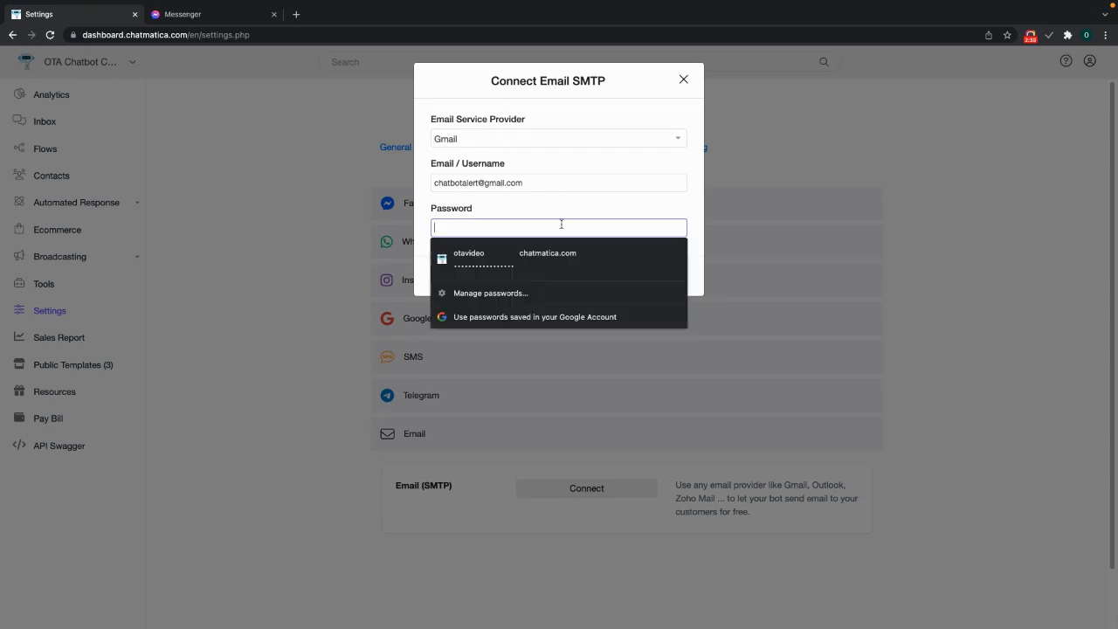
left_click(608, 212)
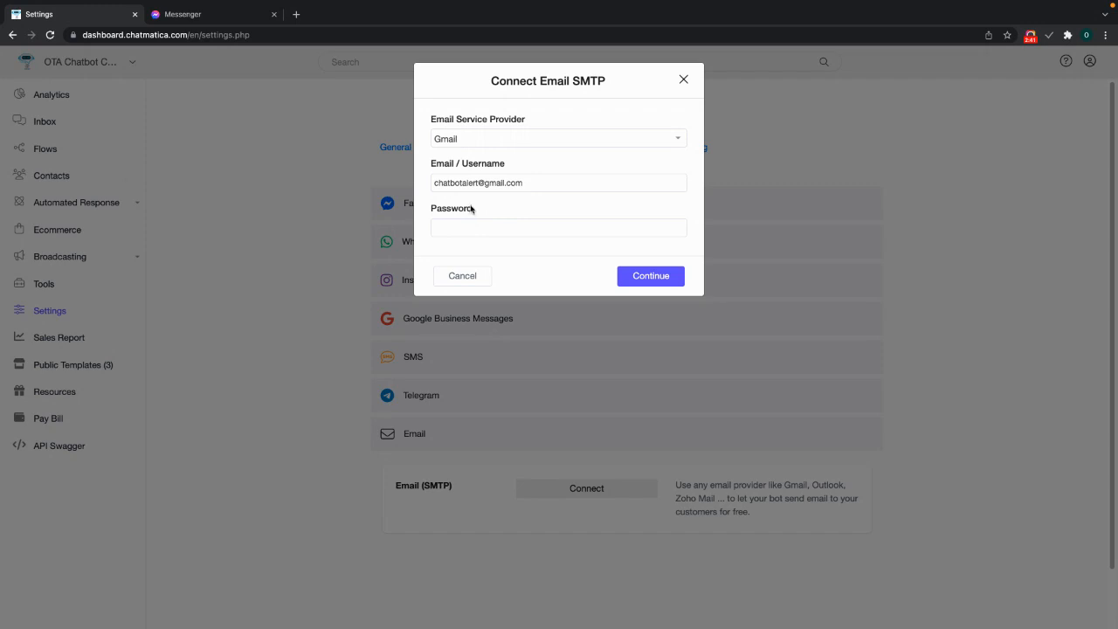
mouse_move(6, 3)
left_click(38, 25)
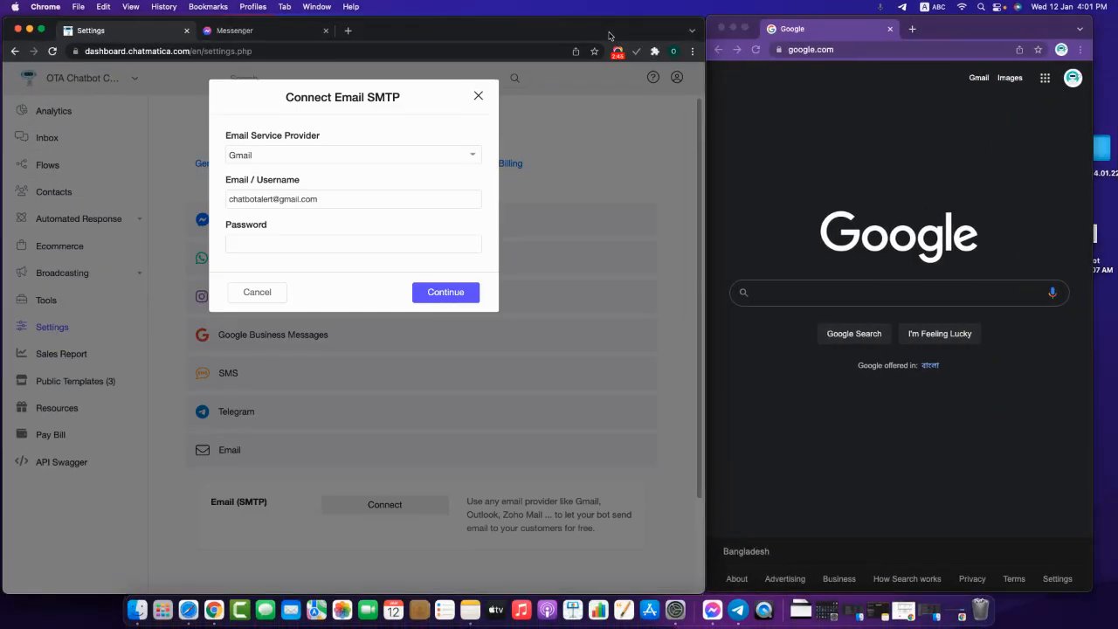
- Open the Google Account's Security settings from the Google account menu
left_click(1077, 163)
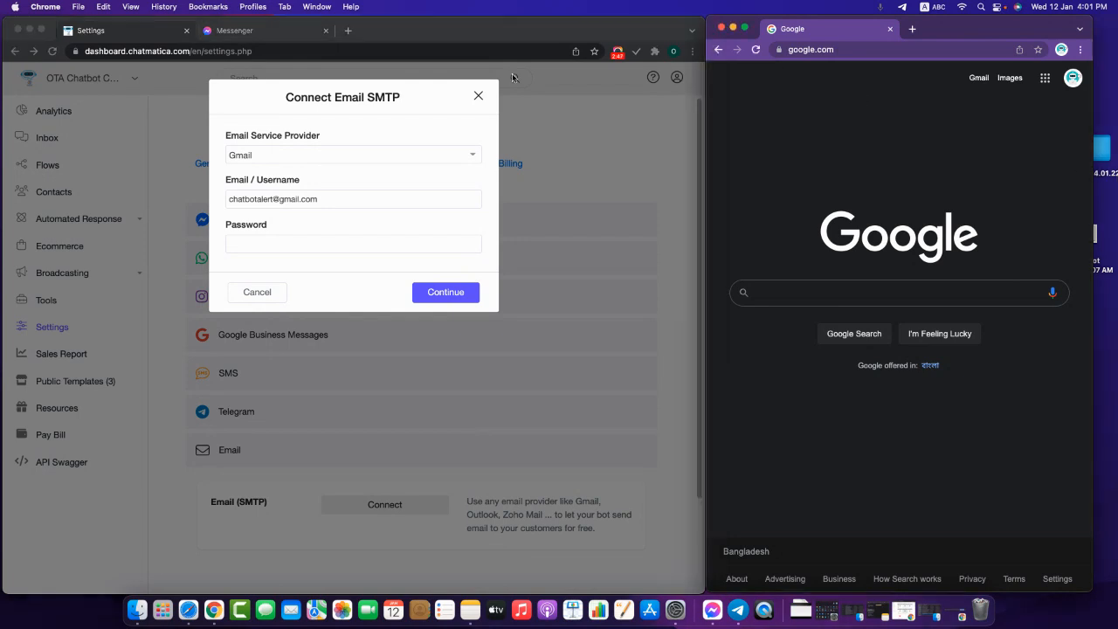
left_click(1073, 78)
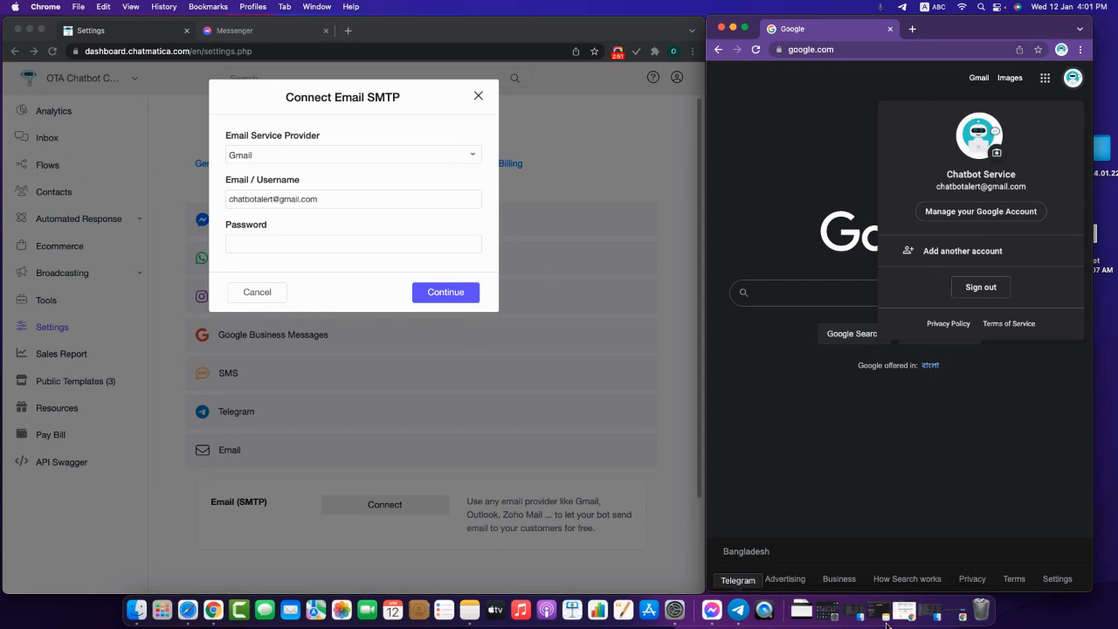
left_click(350, 249)
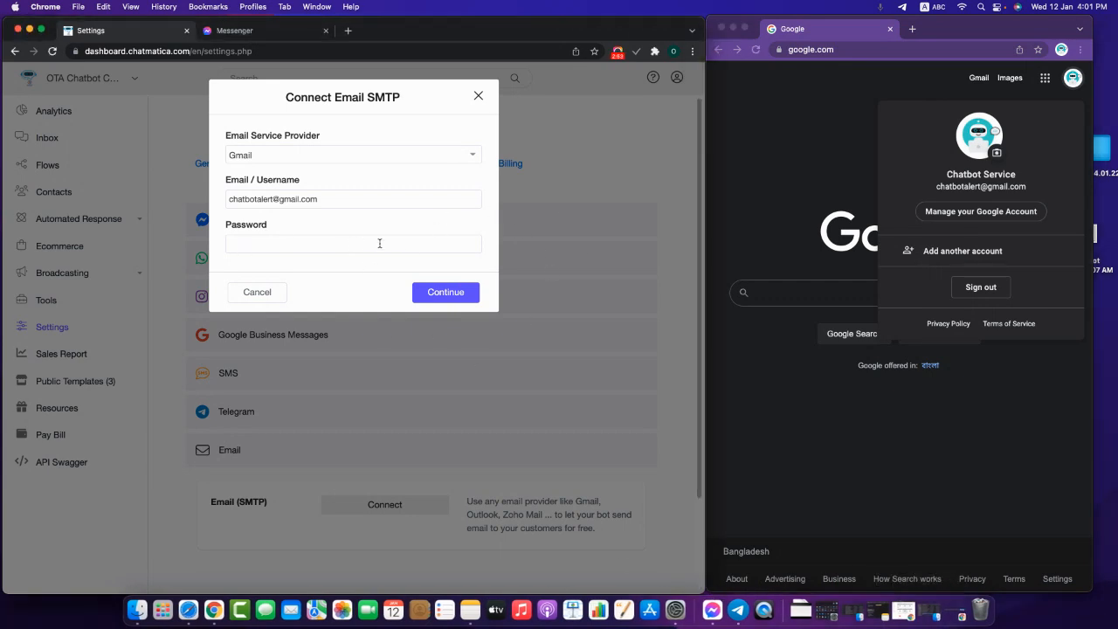
left_click(617, 51)
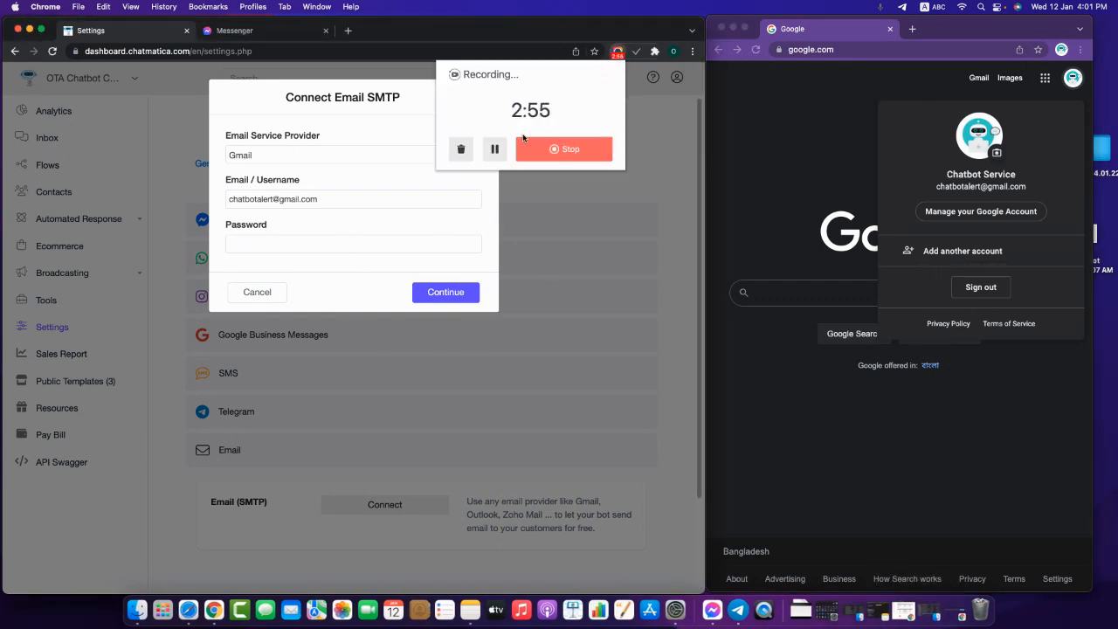
left_click(472, 222)
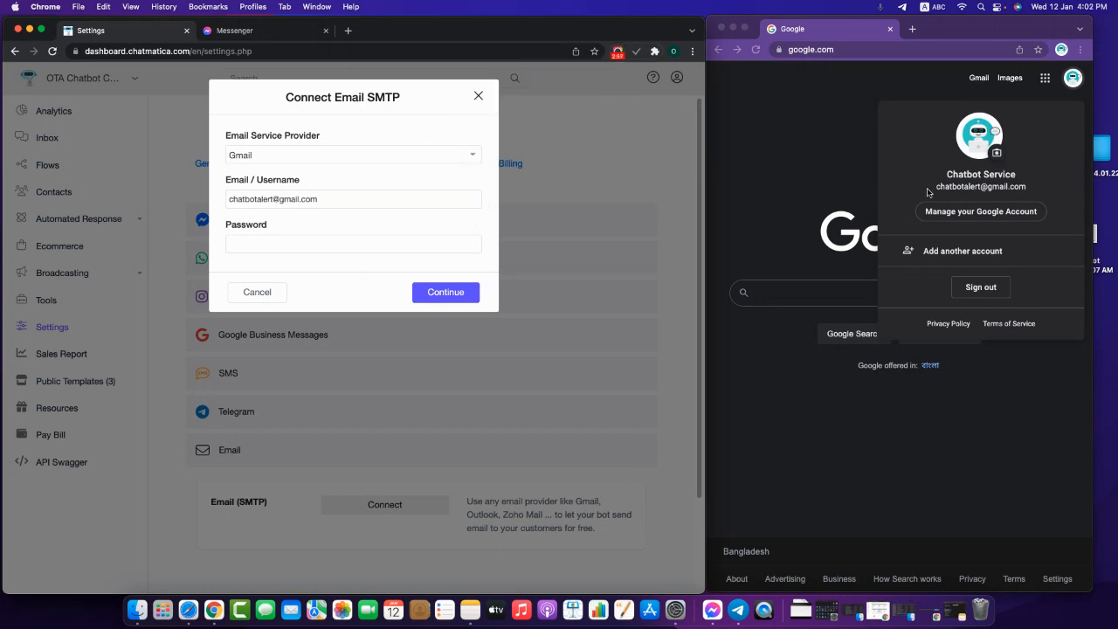
left_click(1029, 219)
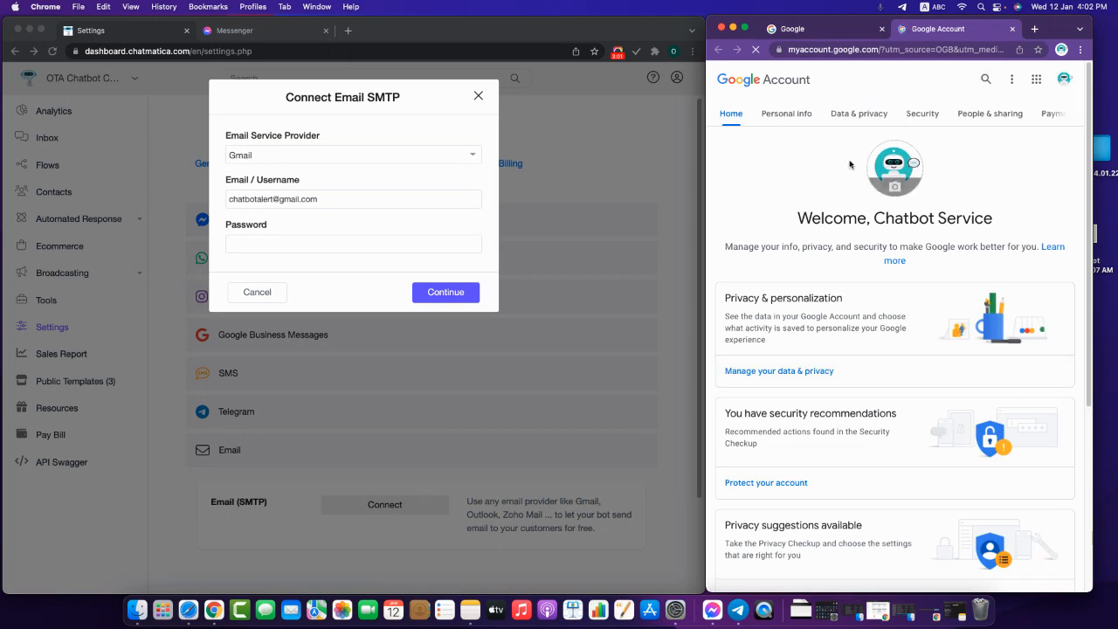
left_click(933, 115)
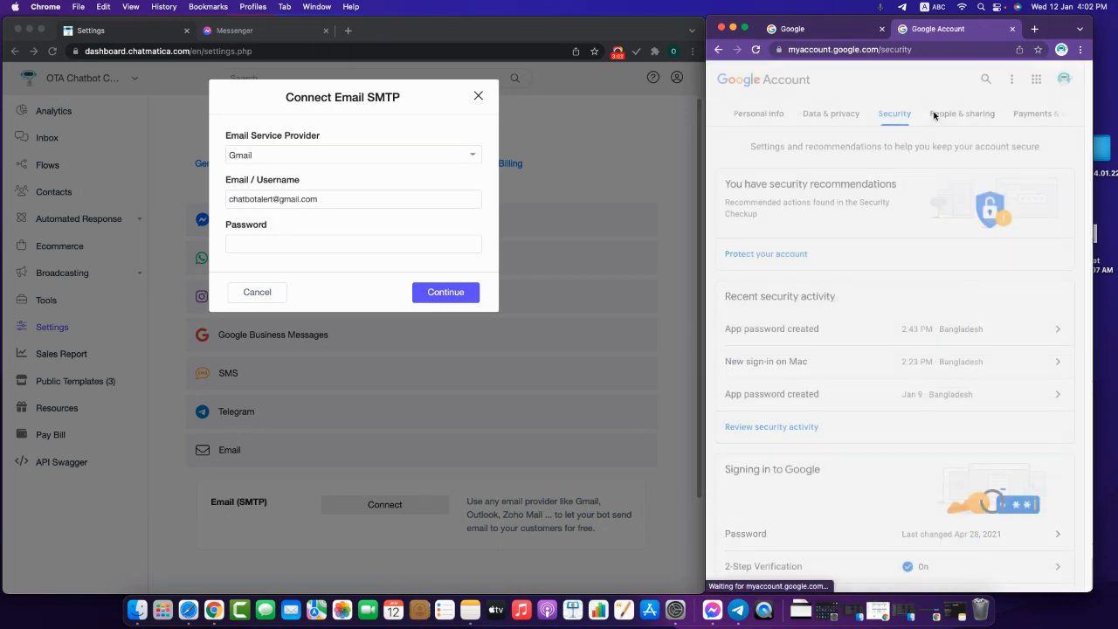
scroll(859, 344, "down", 1)
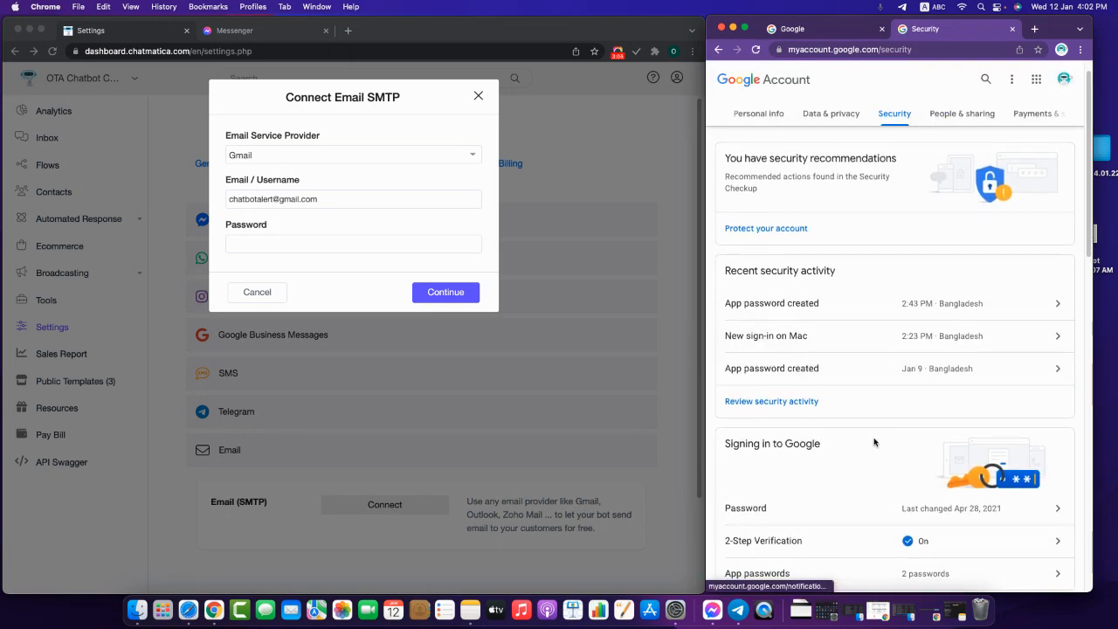
scroll(874, 441, "down", 5)
scroll(943, 391, "up", 3)
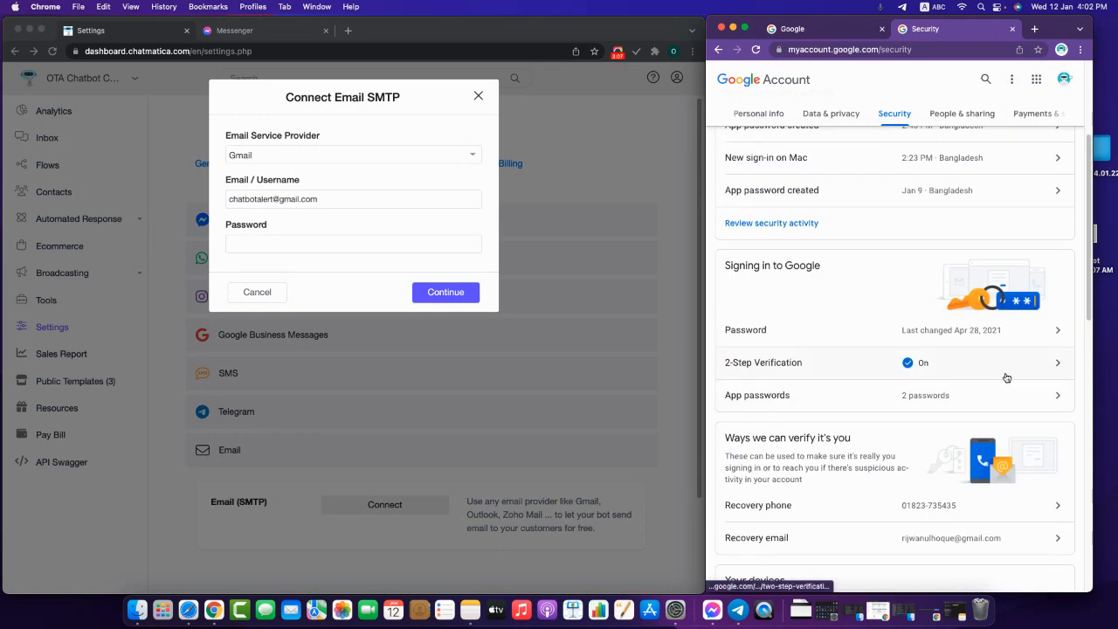
- Verify the account password via 2-Step Verification and return to Security
left_click(842, 374)
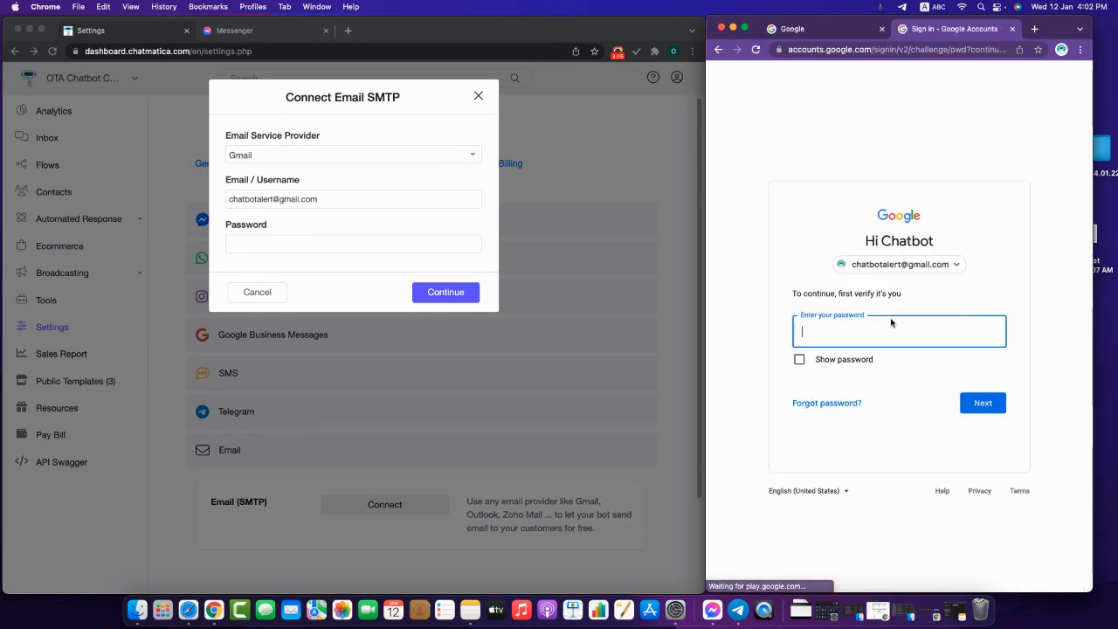
key("super+v")
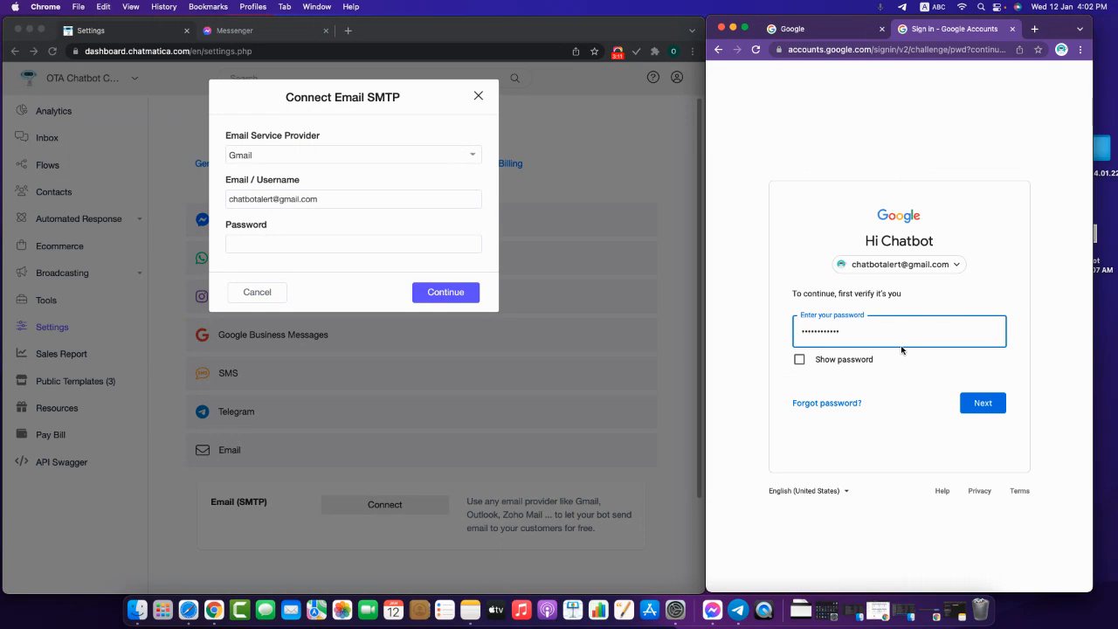
key("Return")
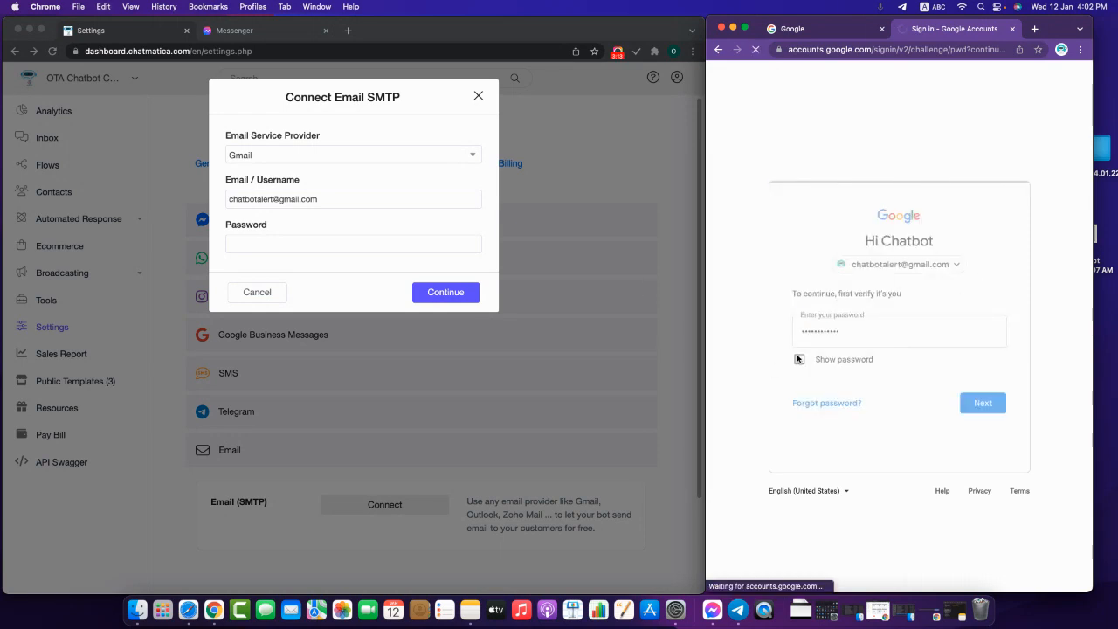
scroll(991, 428, "down", 3)
scroll(991, 428, "up", 3)
left_click(721, 120)
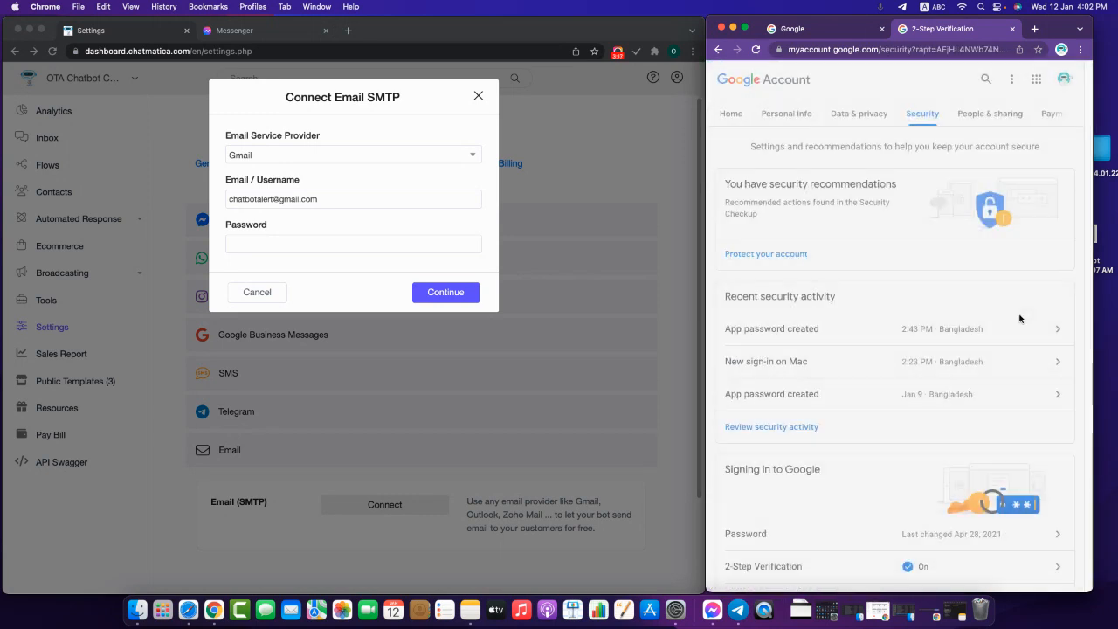
- Open App passwords and re-confirm the account password
scroll(840, 394, "down", 5)
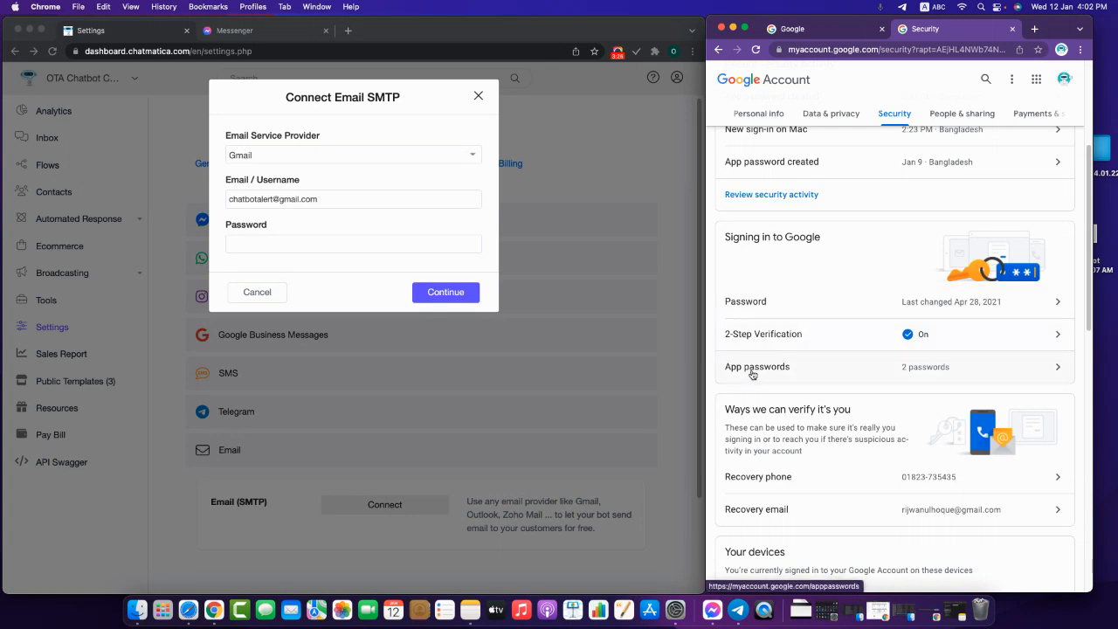
left_click(865, 367)
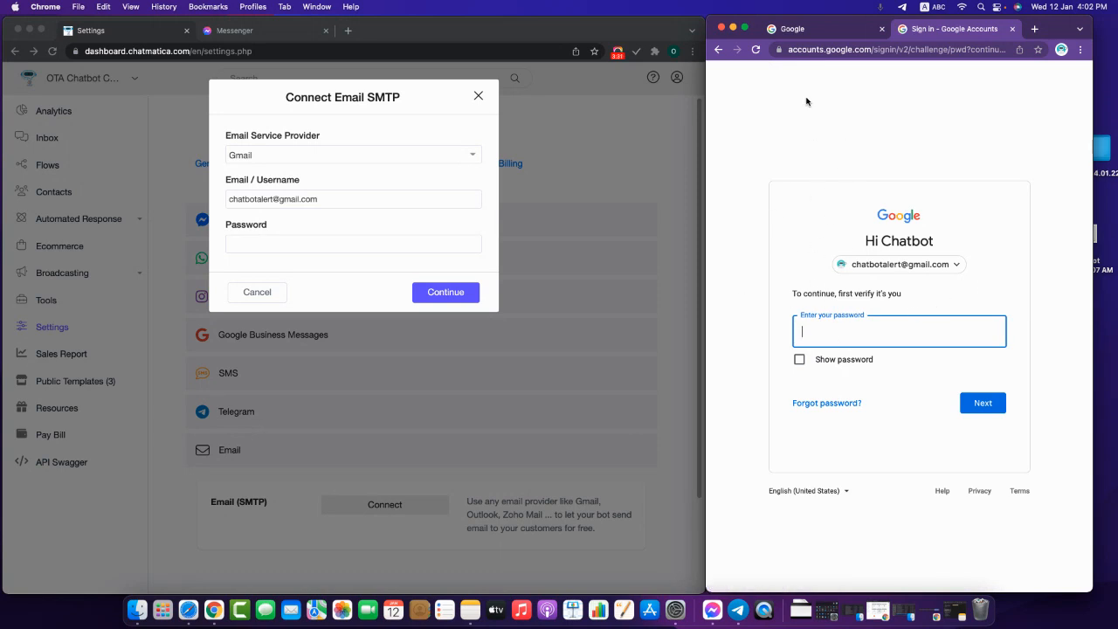
left_click(924, 336)
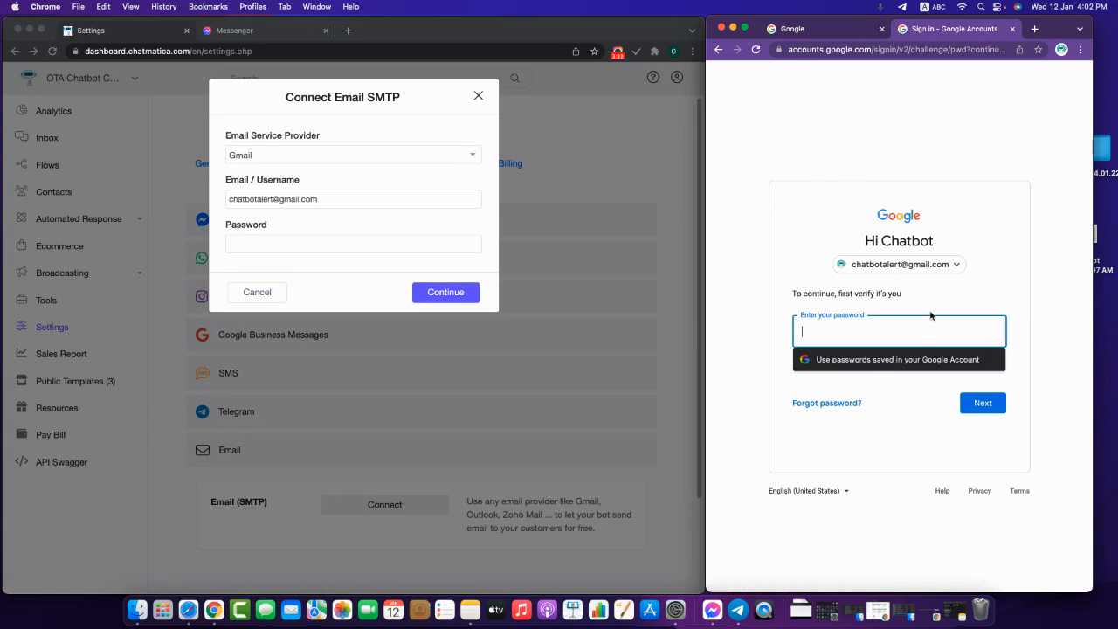
left_click(985, 408)
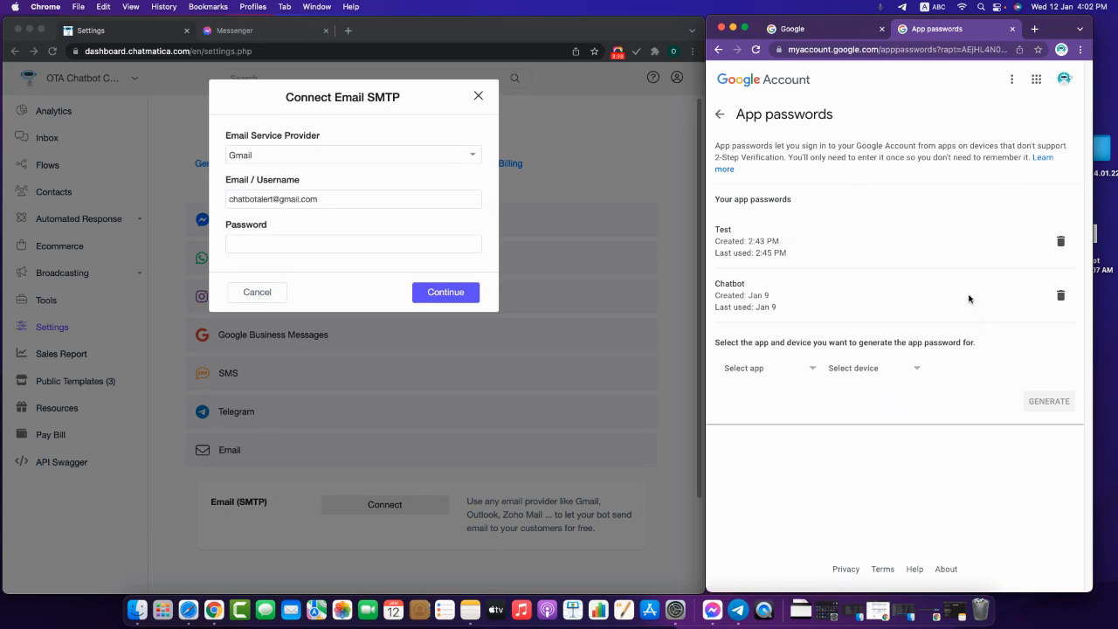
- Select the App passwords page address and the text about choosing app and device
left_click(938, 51)
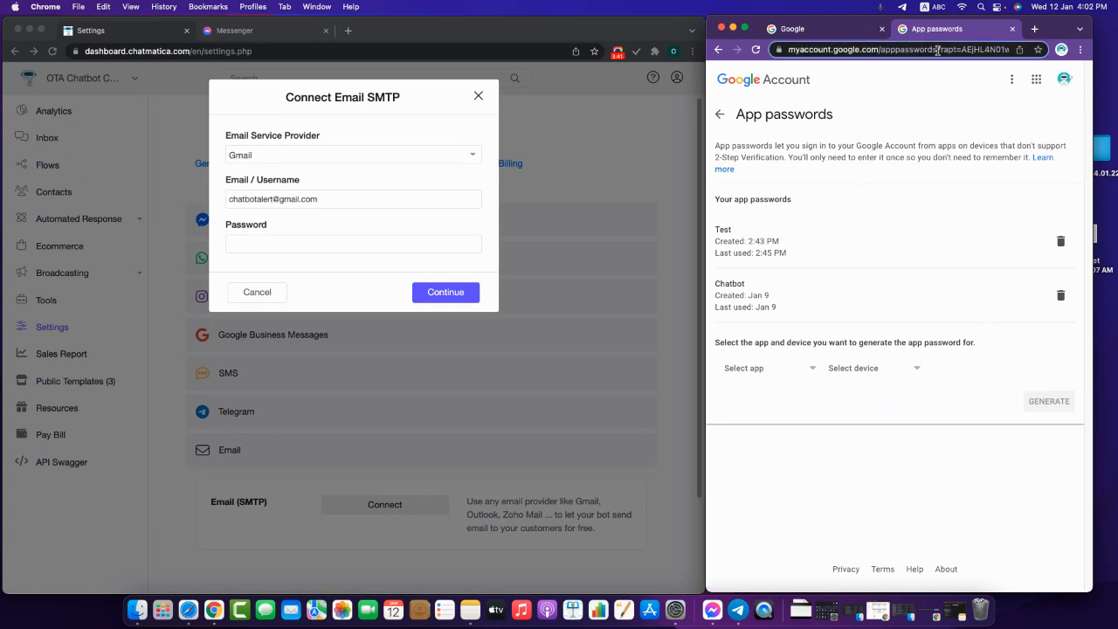
left_click(939, 52)
left_click_drag(966, 50, 777, 49)
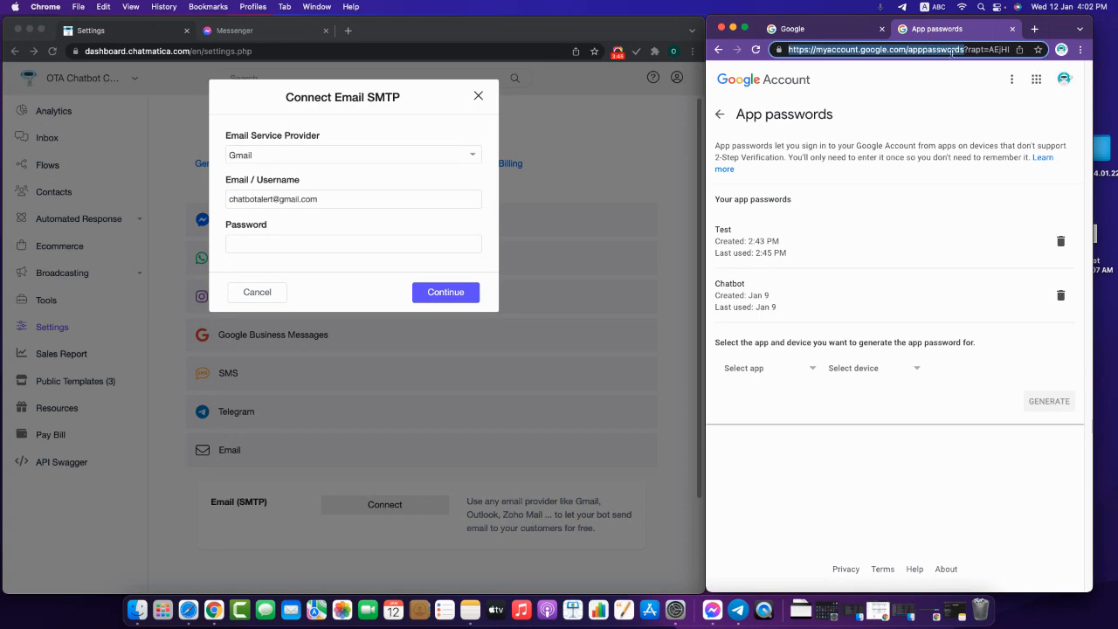
left_click(914, 112)
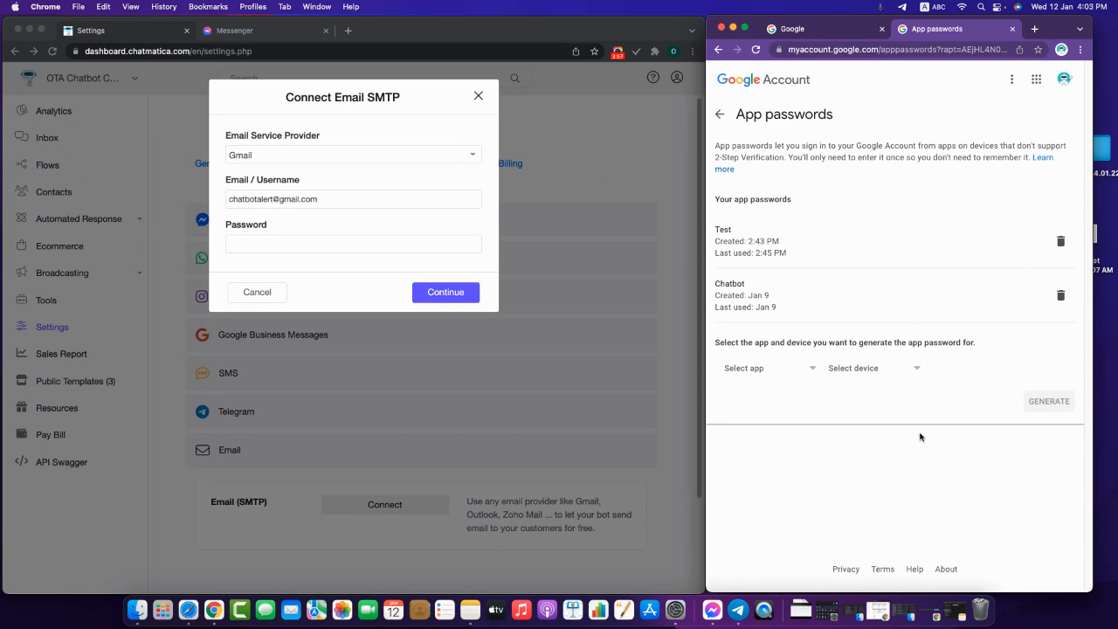
left_click_drag(715, 345, 988, 351)
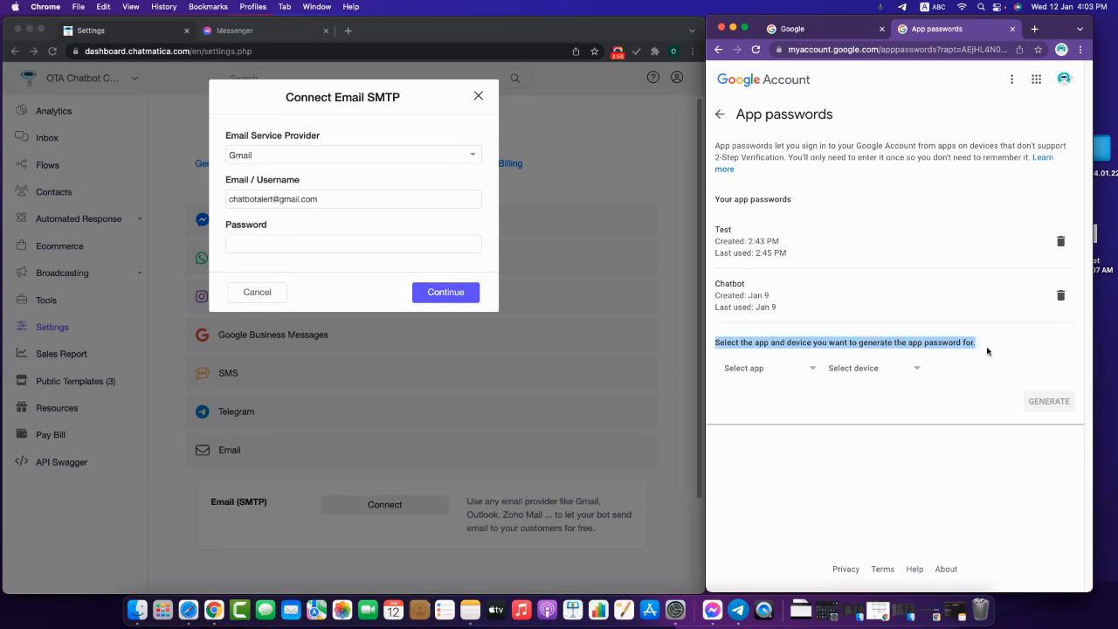
- Create a custom app named 'OTA Chatbot (Send Email)' and generate its app password
left_click(763, 375)
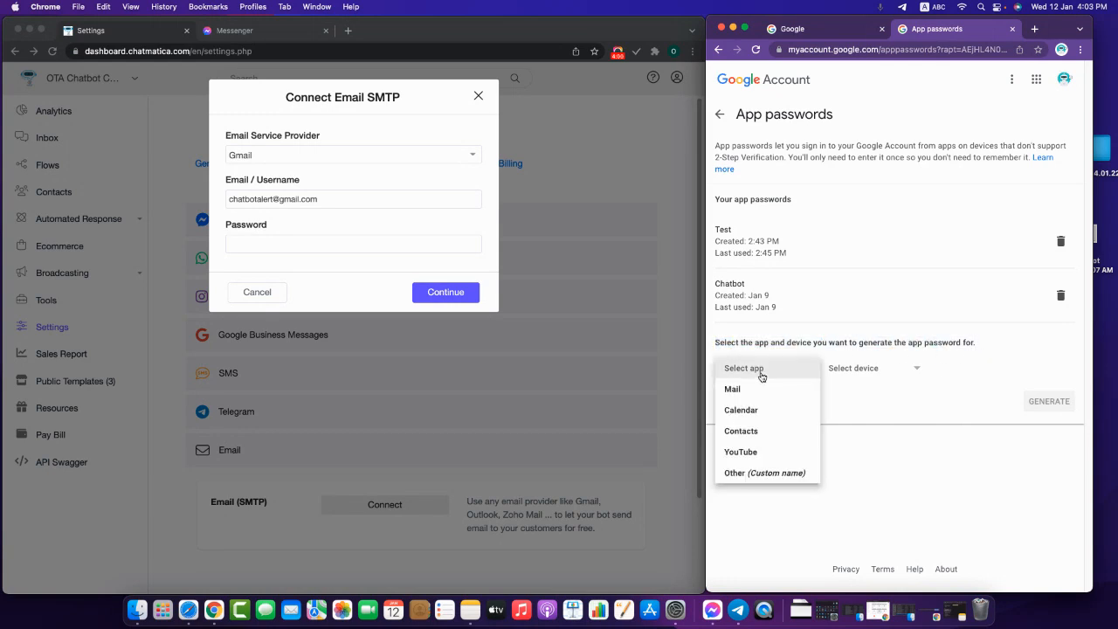
left_click(757, 475)
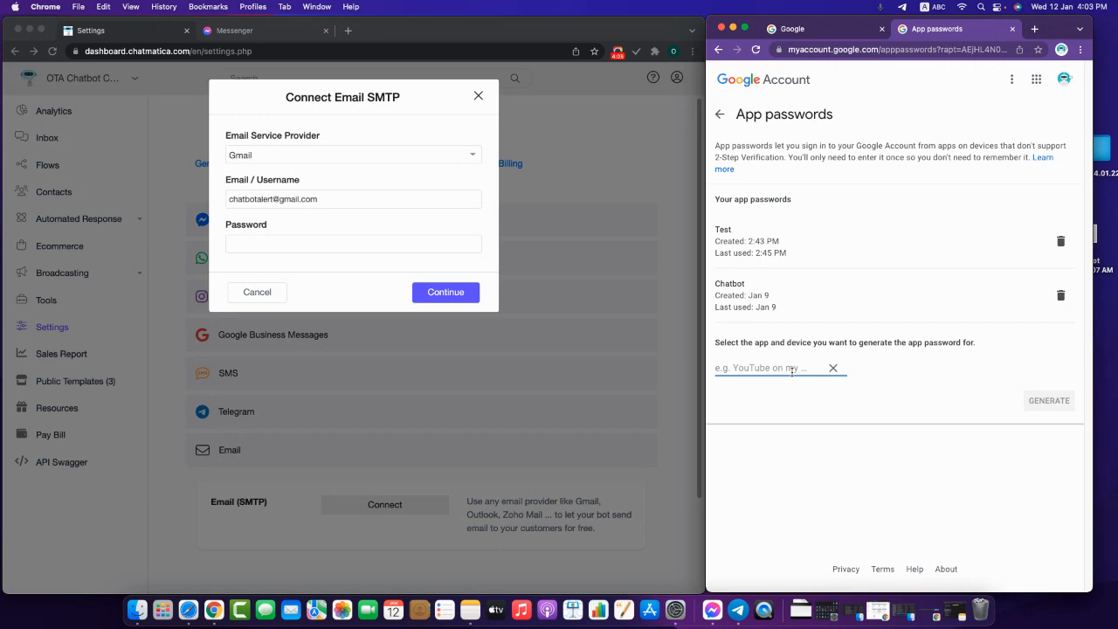
type("OTA Chatbot (S")
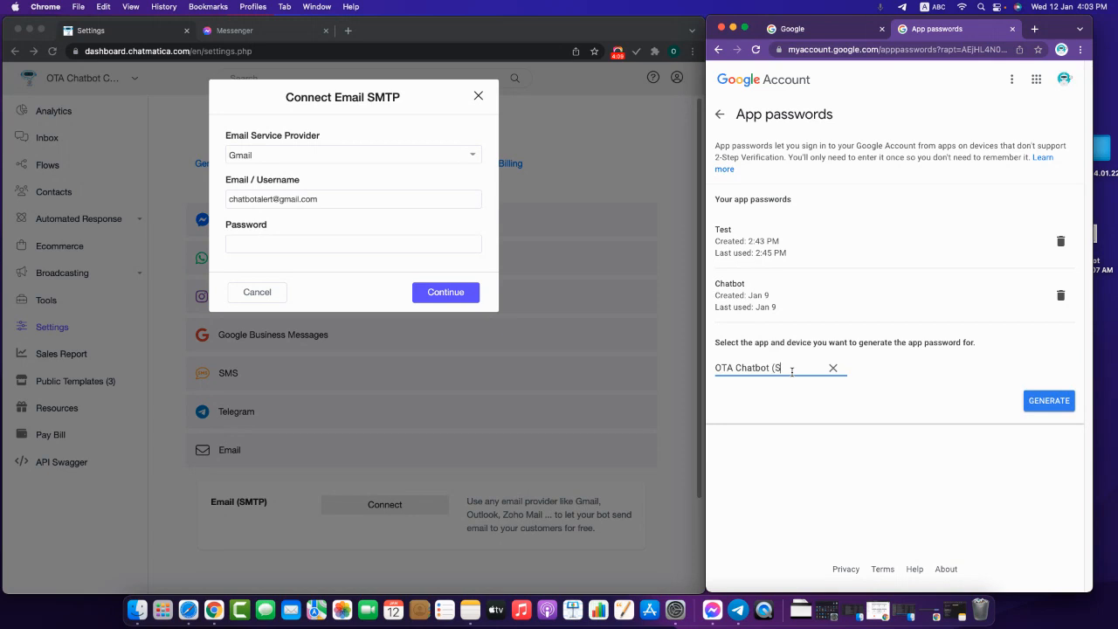
type("end Email)")
left_click(837, 466)
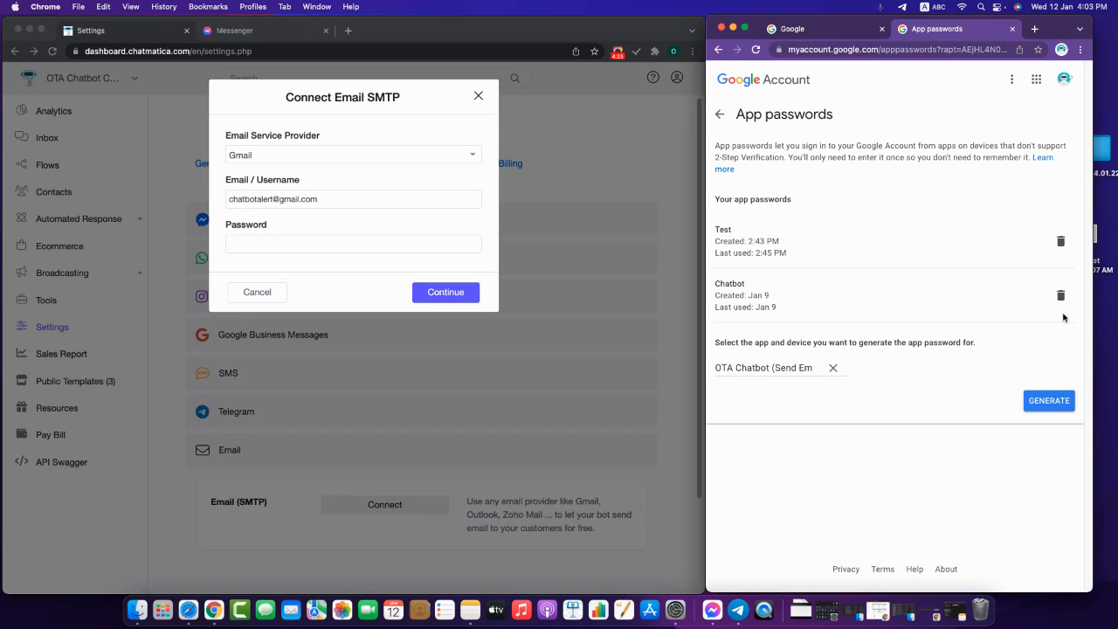
left_click(1041, 404)
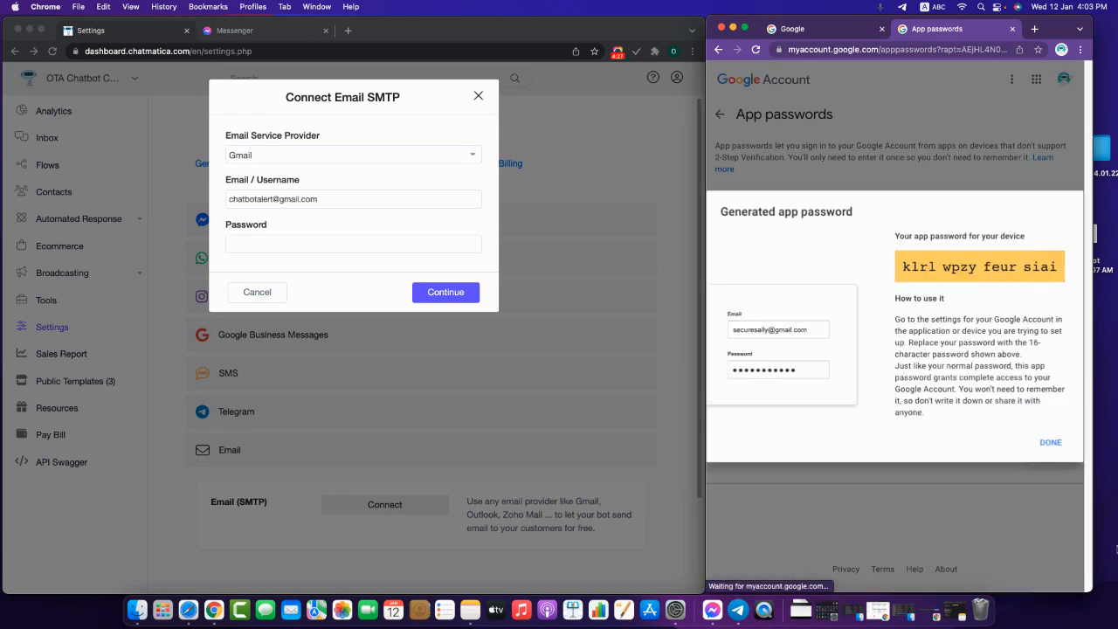
- Select and copy the generated 16-character app password
left_click_drag(902, 267, 1060, 265)
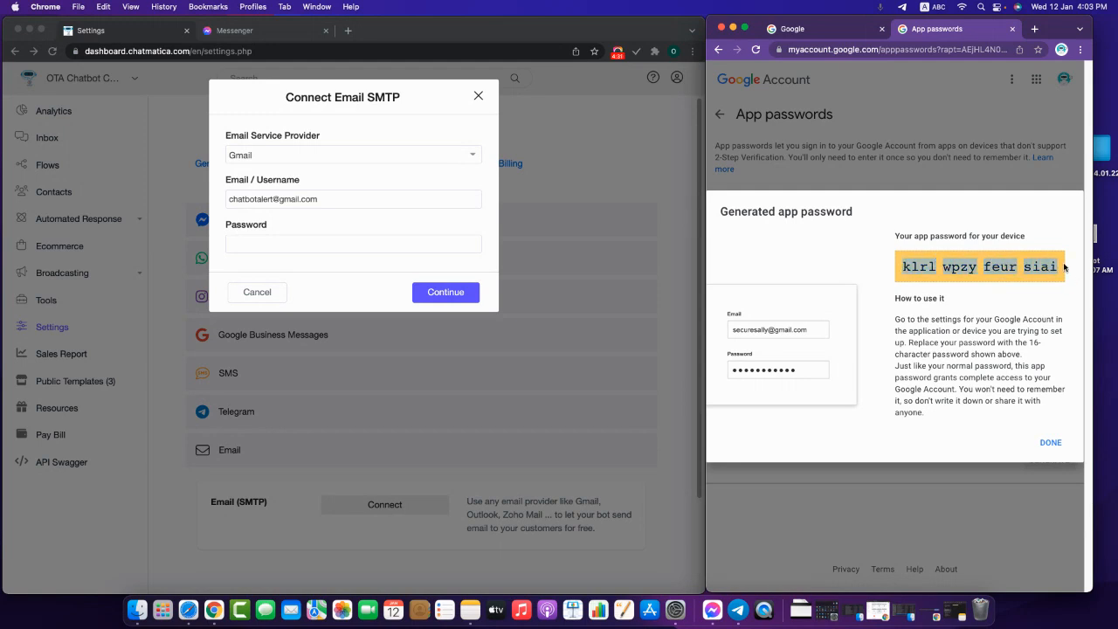
right_click(1059, 266)
left_click(1003, 289)
right_click(978, 279)
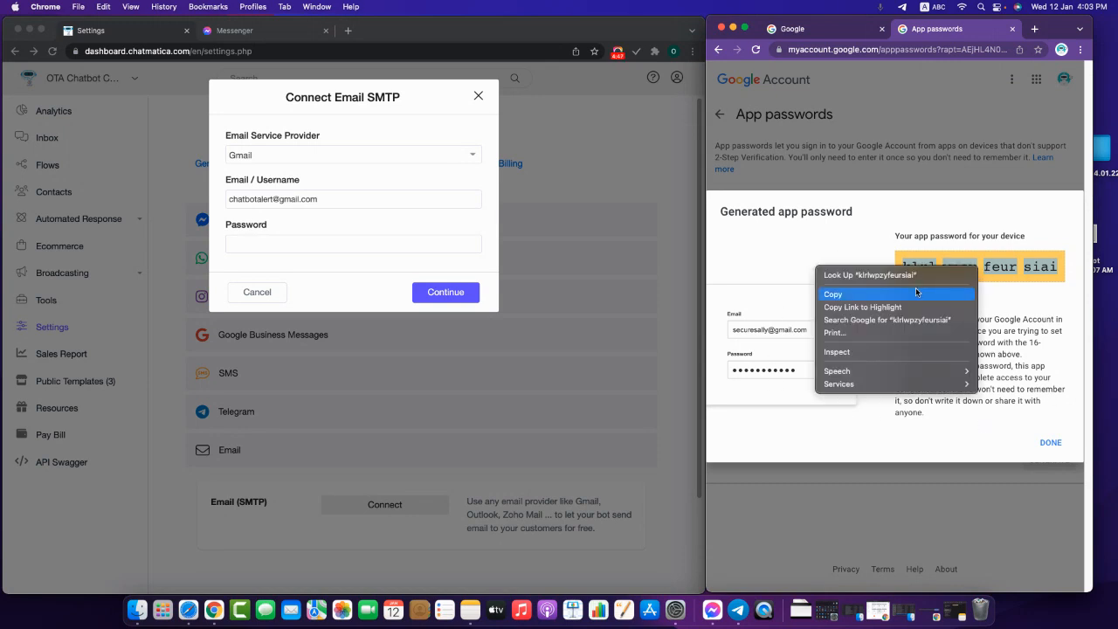
left_click(916, 294)
left_click(407, 245)
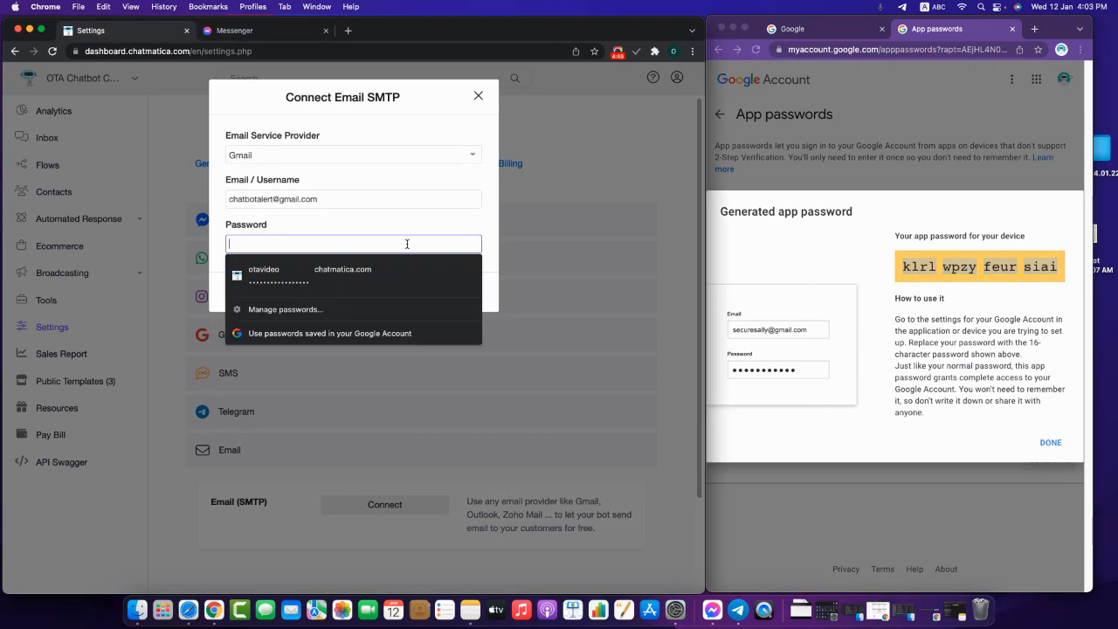
- Paste the app password into the SMTP Password field and submit the Gmail connection
right_click(407, 245)
left_click(469, 369)
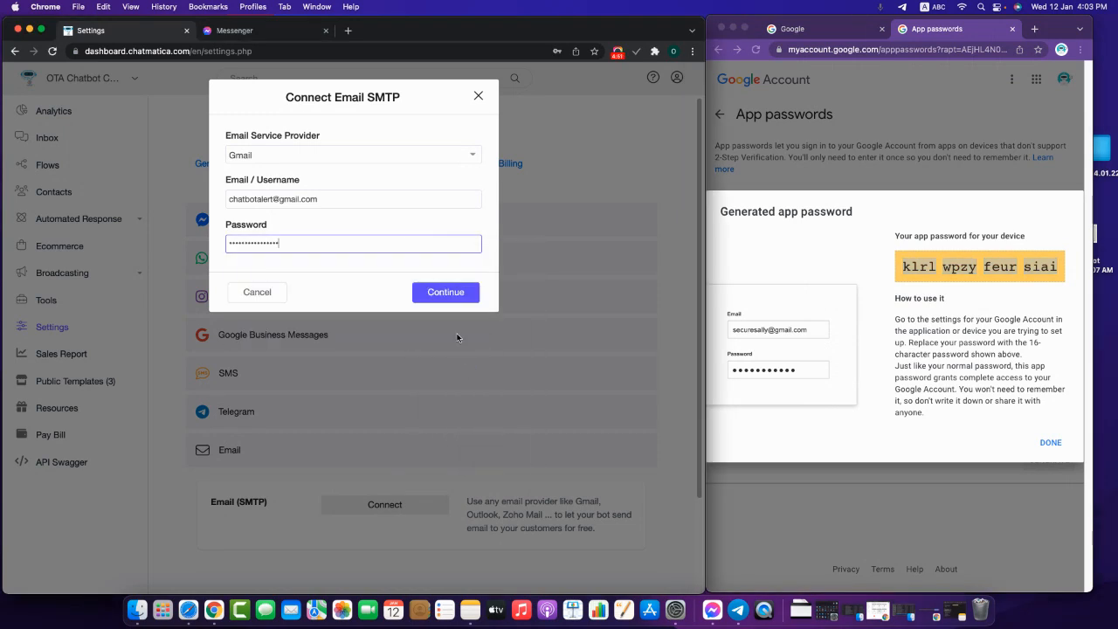
left_click_drag(232, 236, 206, 231)
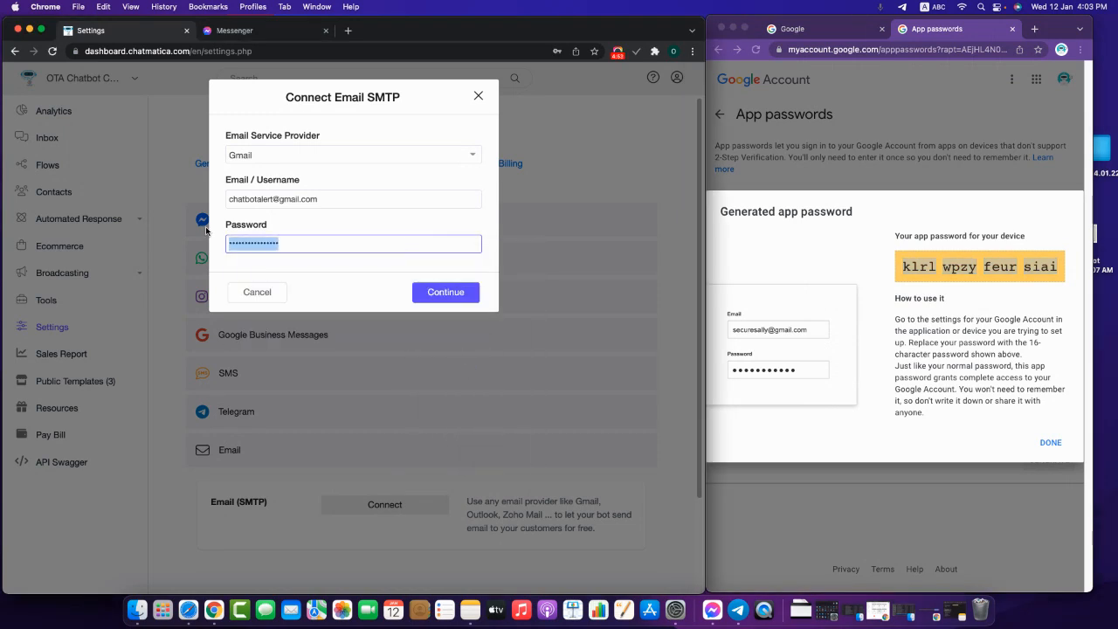
key("super+v")
left_click(420, 296)
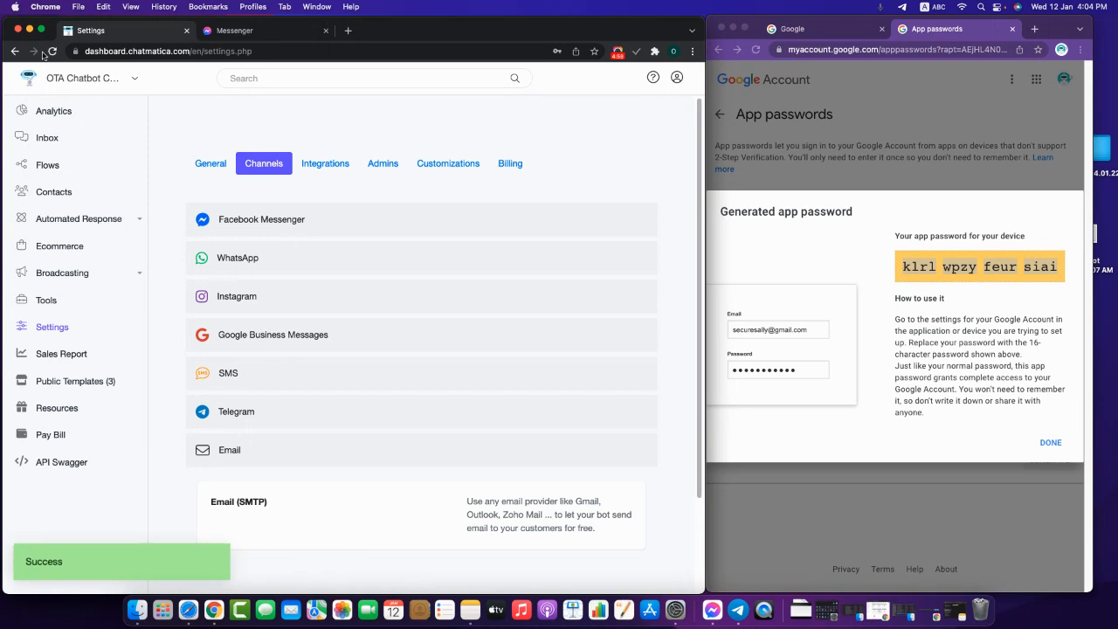
- Check under Channels > Email that the Gmail SMTP account is connected
scroll(411, 529, "down", 2)
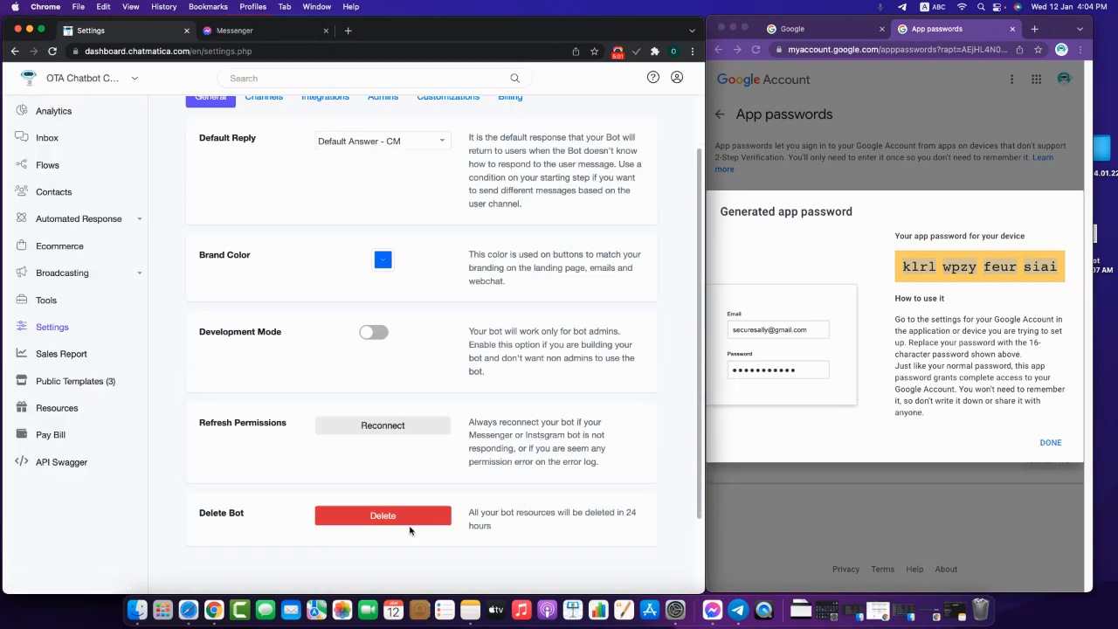
scroll(411, 529, "up", 2)
left_click(262, 165)
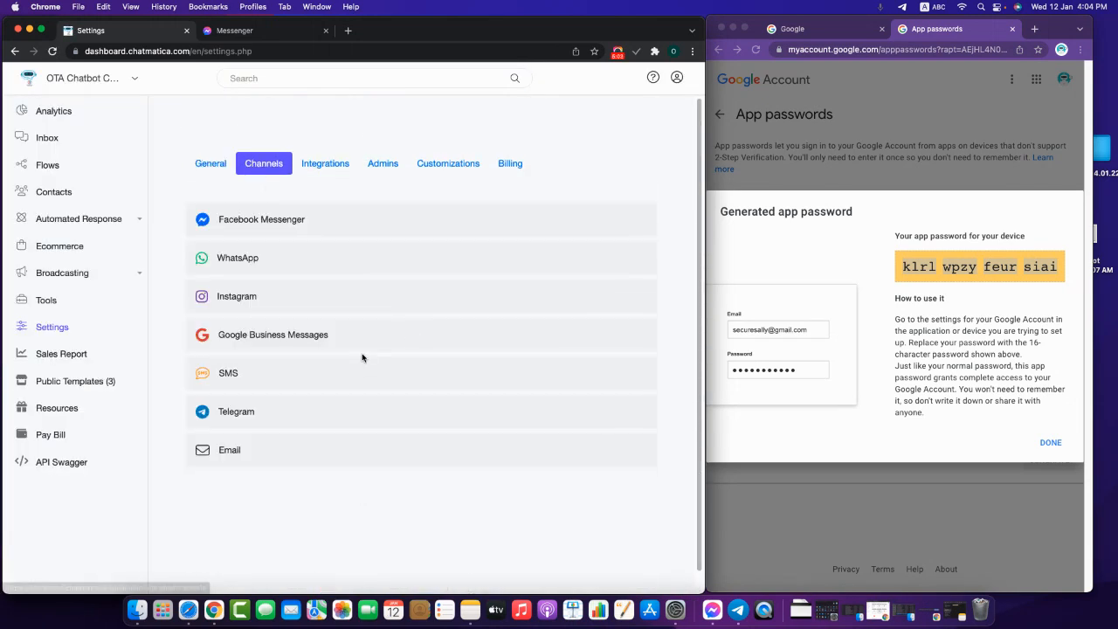
left_click(269, 465)
scroll(449, 445, "down", 3)
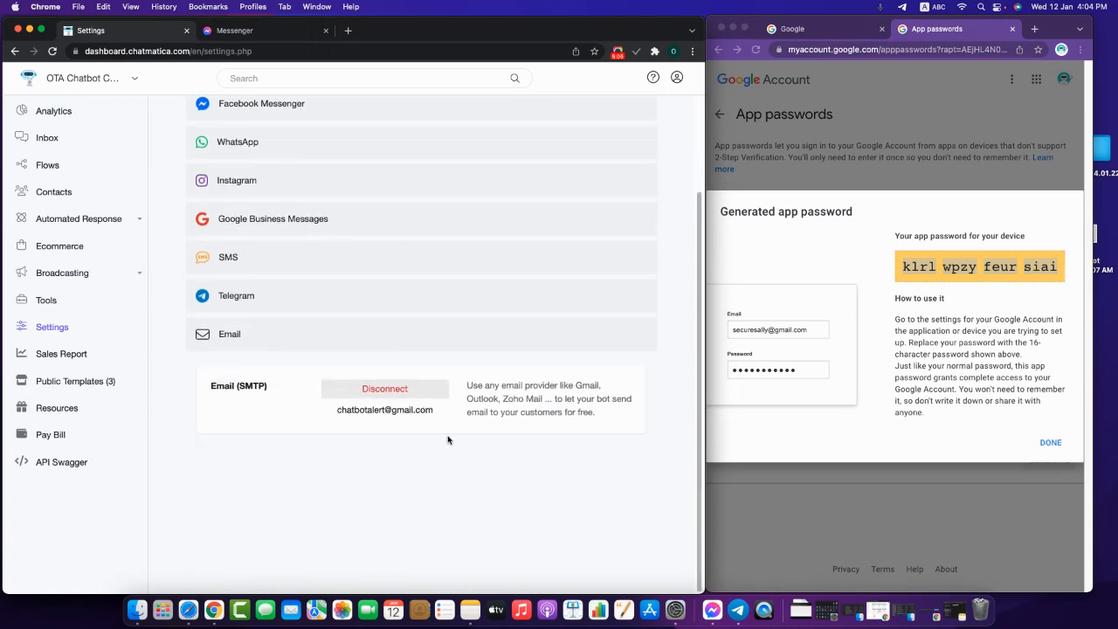
left_click_drag(433, 410, 460, 423)
- Dismiss Google's generated app password dialog and maximise the Chatmatica window
left_click(861, 262)
left_click(1062, 447)
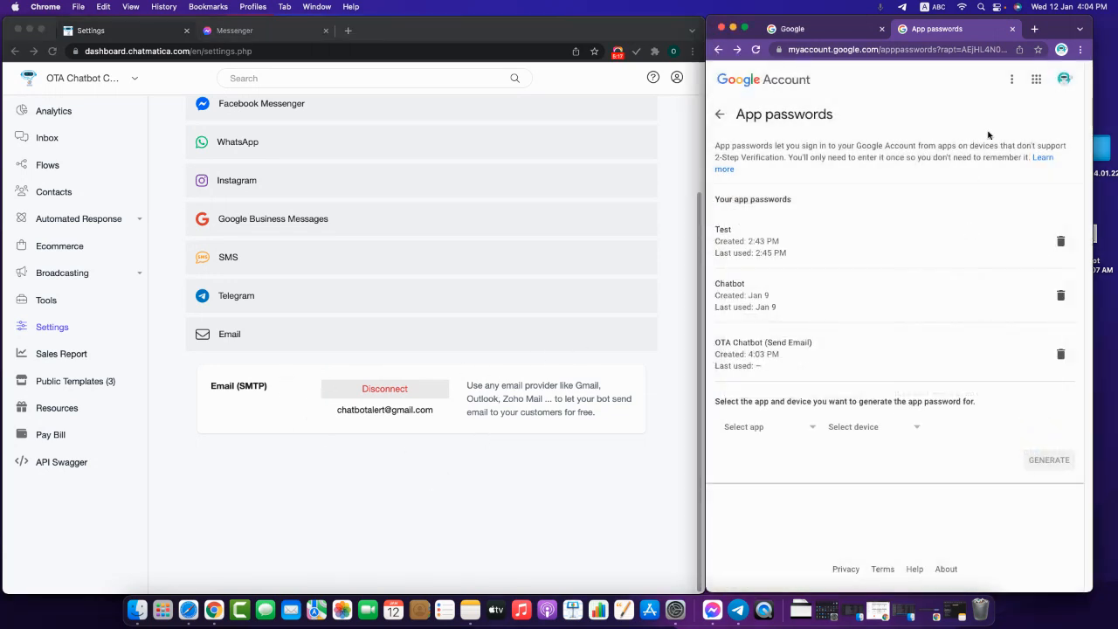
left_click(40, 31)
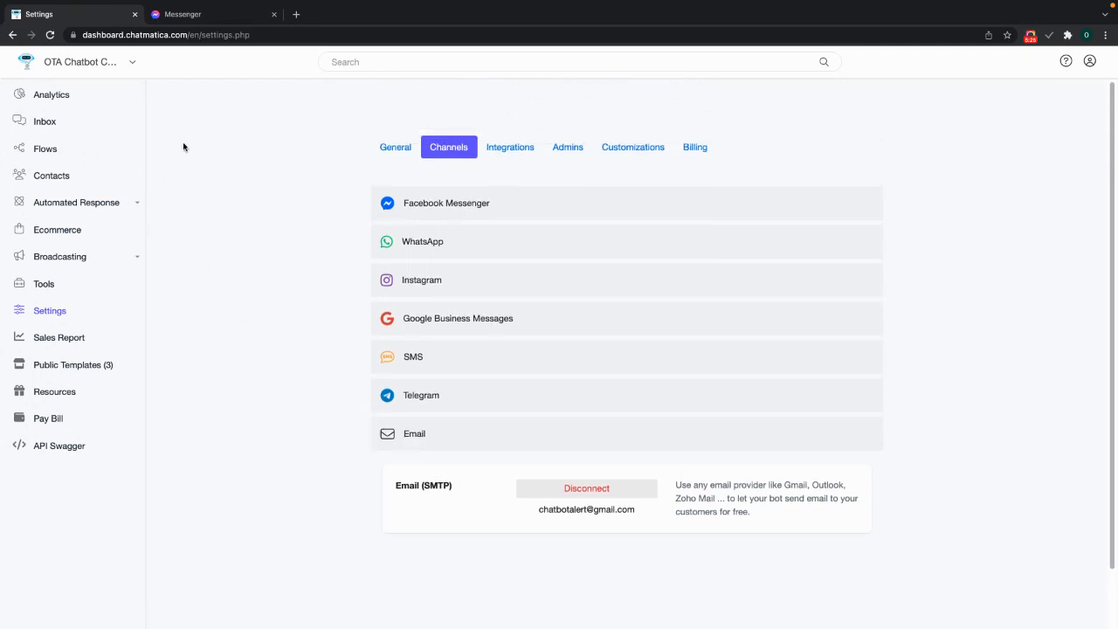
- Open the Doctor Appointment: Lead Collection [Portioned] flow from the Ad Content folder for editing
left_click(43, 150)
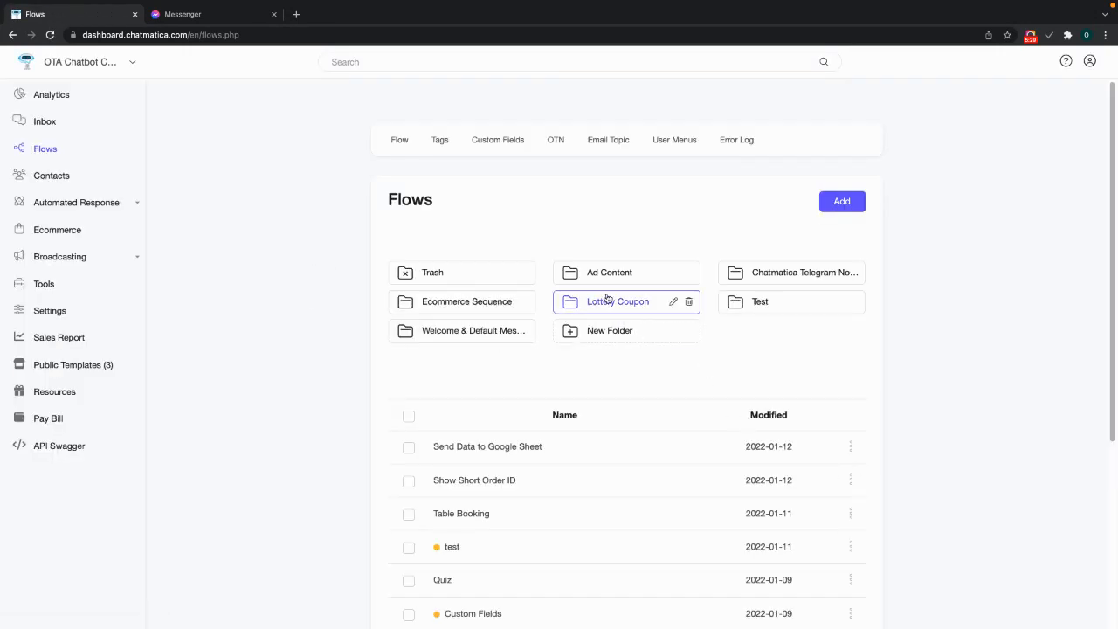
left_click(613, 272)
left_click(851, 408)
left_click(791, 375)
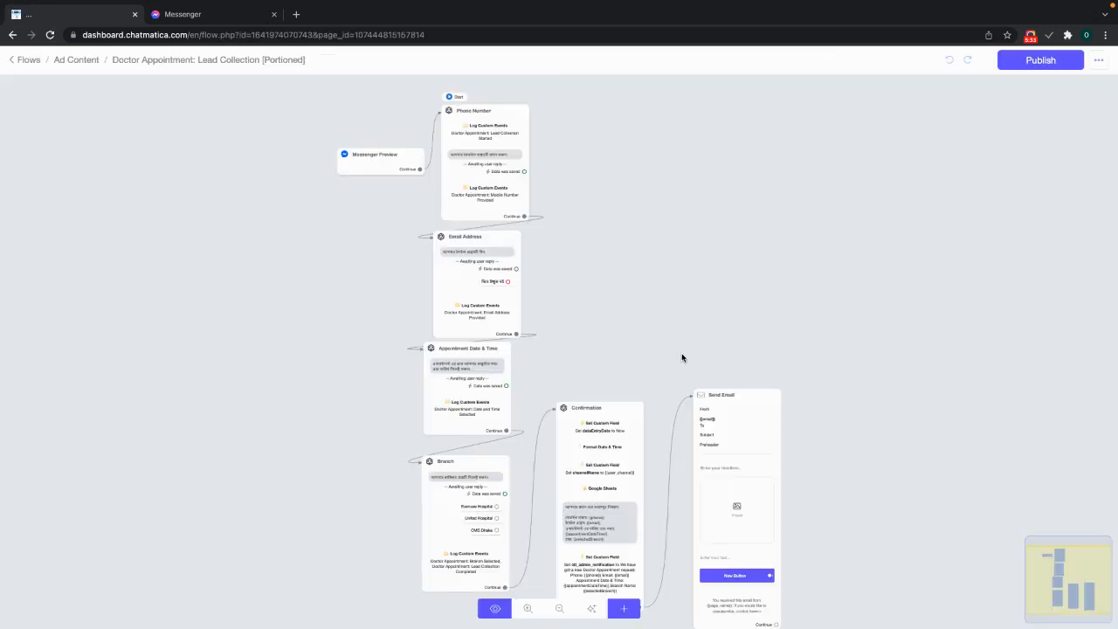
scroll(956, 394, "down", 2)
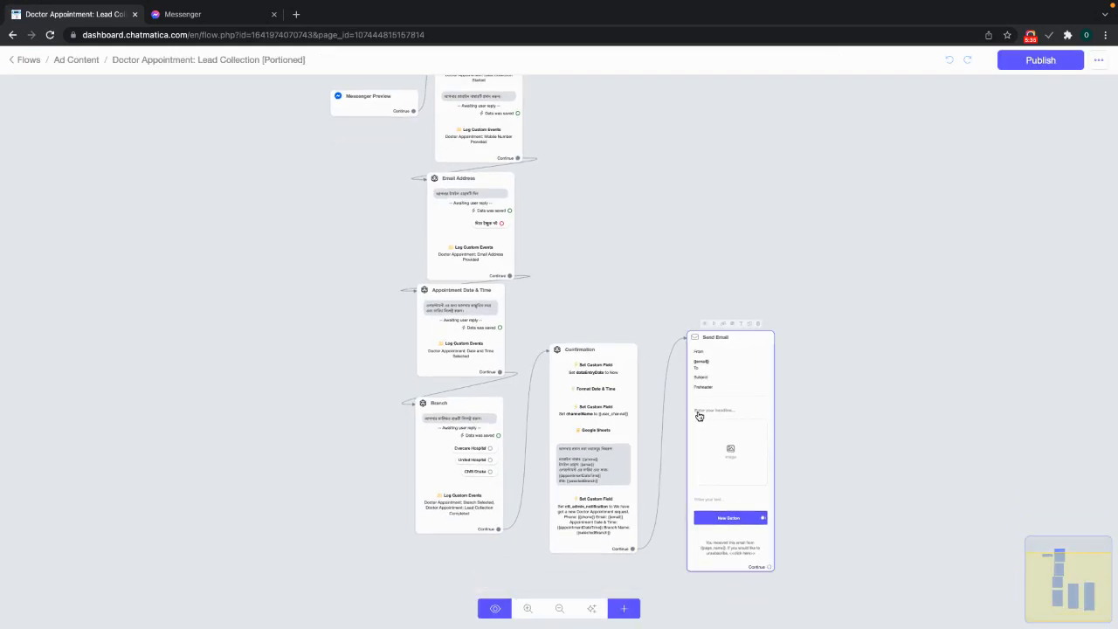
- Set the Send Email step's From field to the connected Gmail sender address
left_click(699, 416)
left_click(1024, 202)
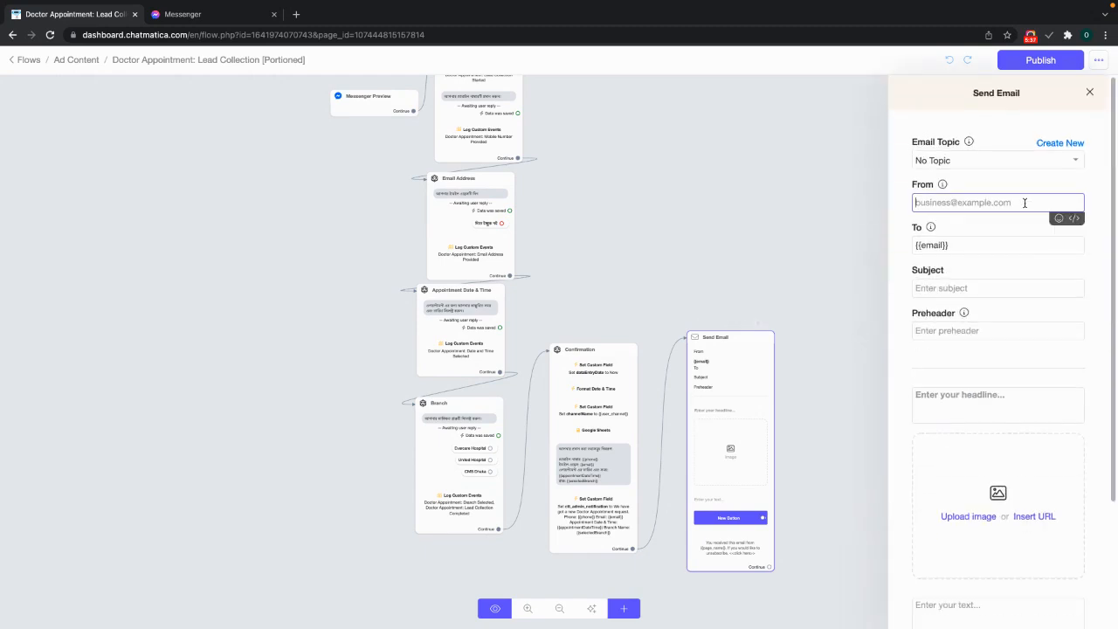
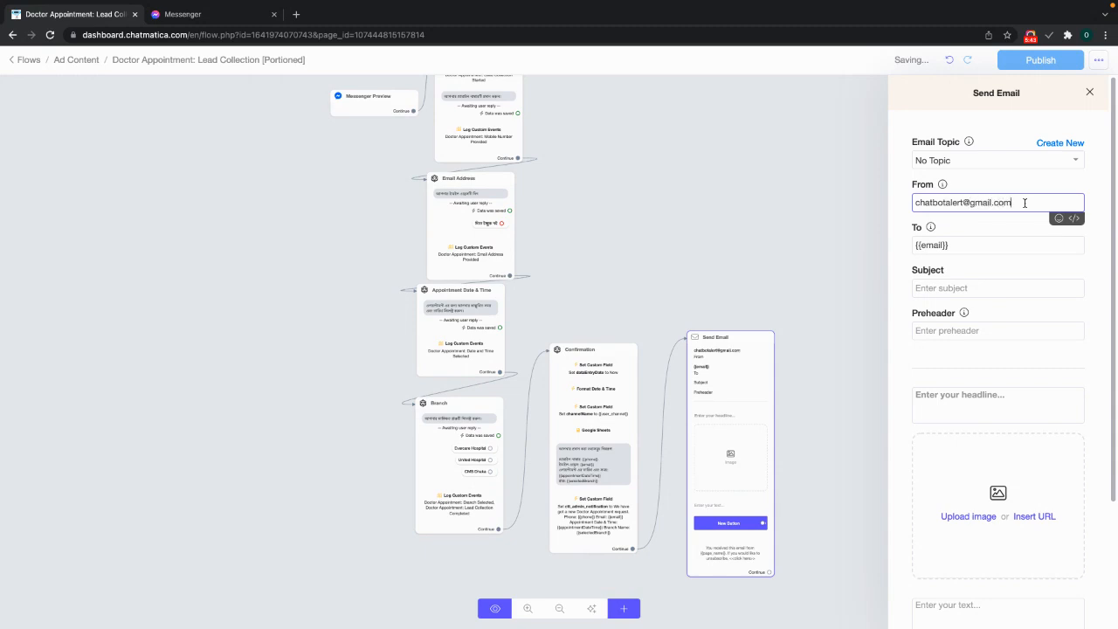
- Check the {{email}} recipient value and close the Send Email settings
left_click(979, 233)
left_click(970, 248)
left_click_drag(950, 247, 913, 243)
left_click(966, 243)
left_click(845, 234)
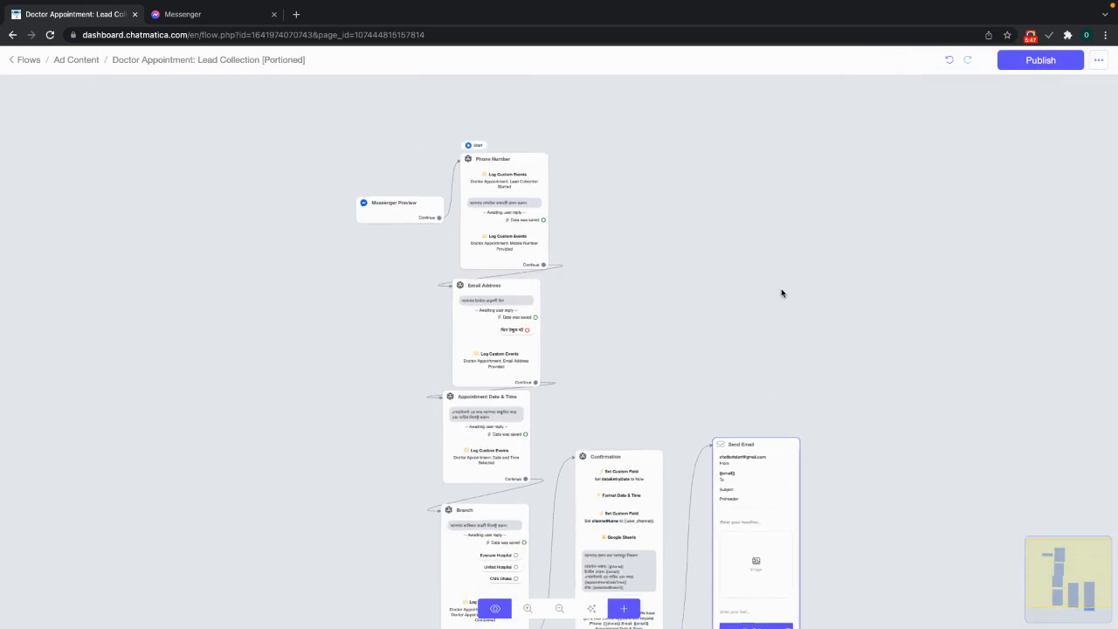
left_click(374, 349)
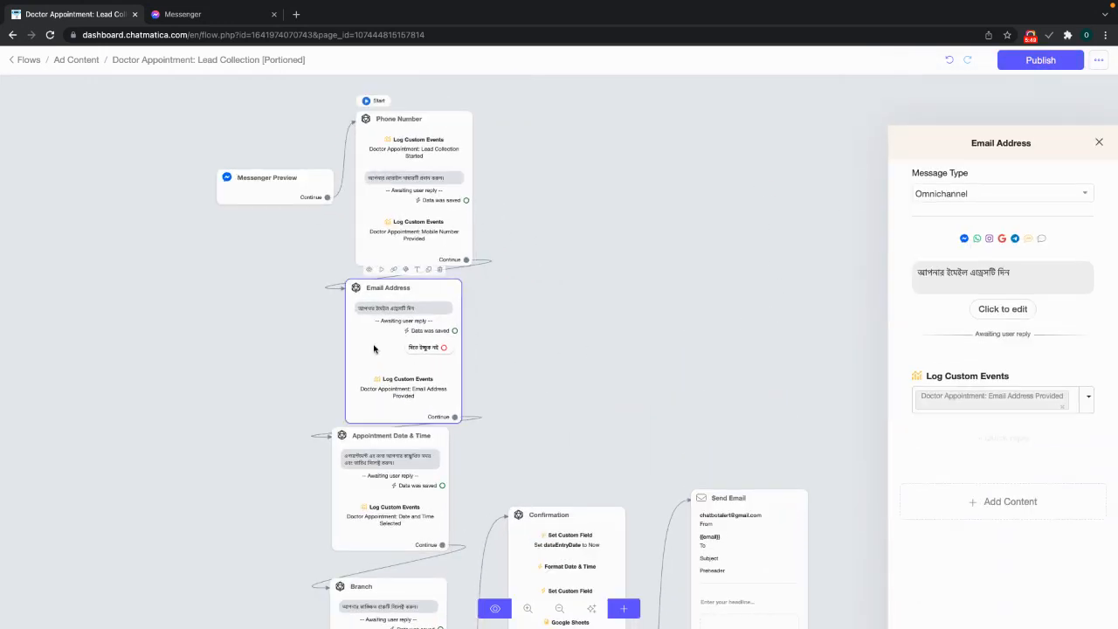
- Check that the Email Address step's Get User Input stores replies in the Email field, then return to Send Email
left_click(1005, 261)
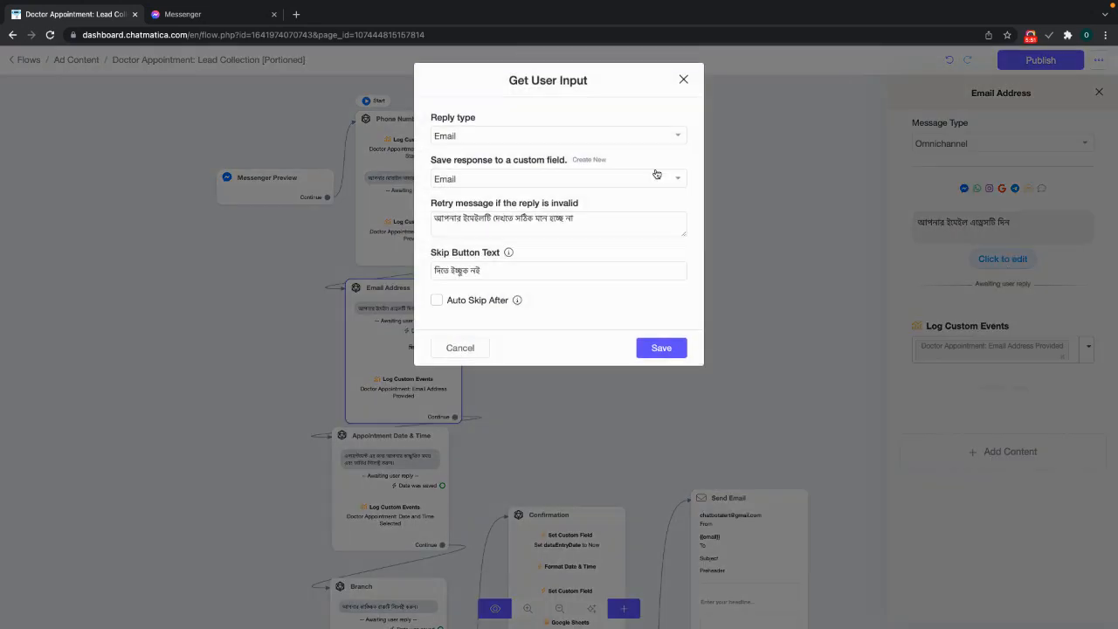
left_click(486, 346)
left_click(762, 478)
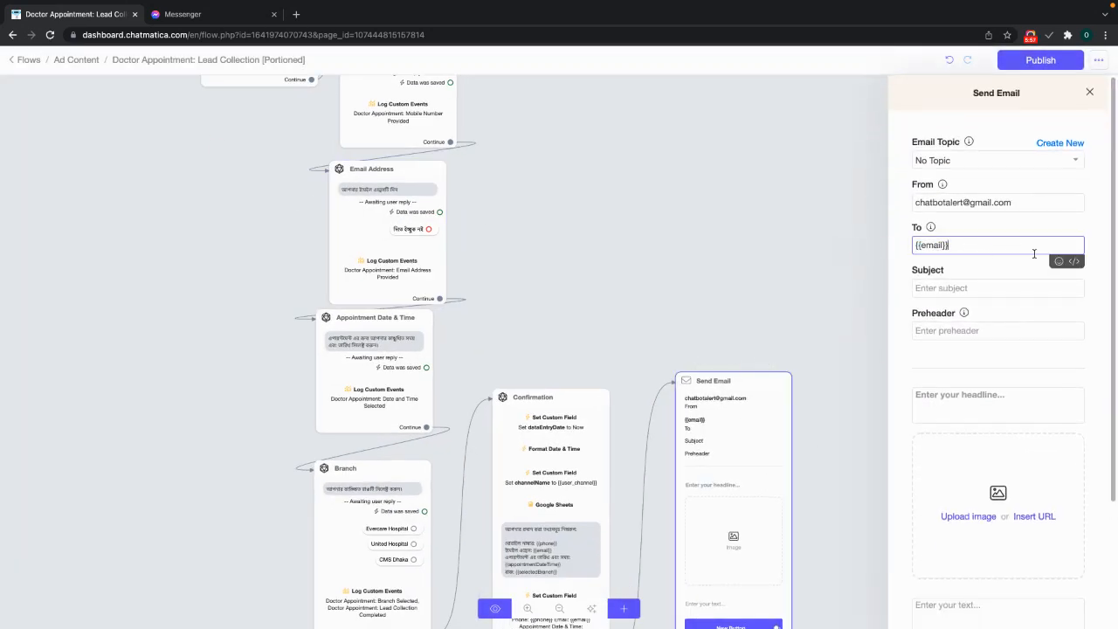
- Enter a Bengali subject saying the doctor appointment request was successful
left_click(1004, 305)
left_click(1000, 293)
left_click(998, 274)
scroll(998, 285, "down", 1)
left_click(997, 270)
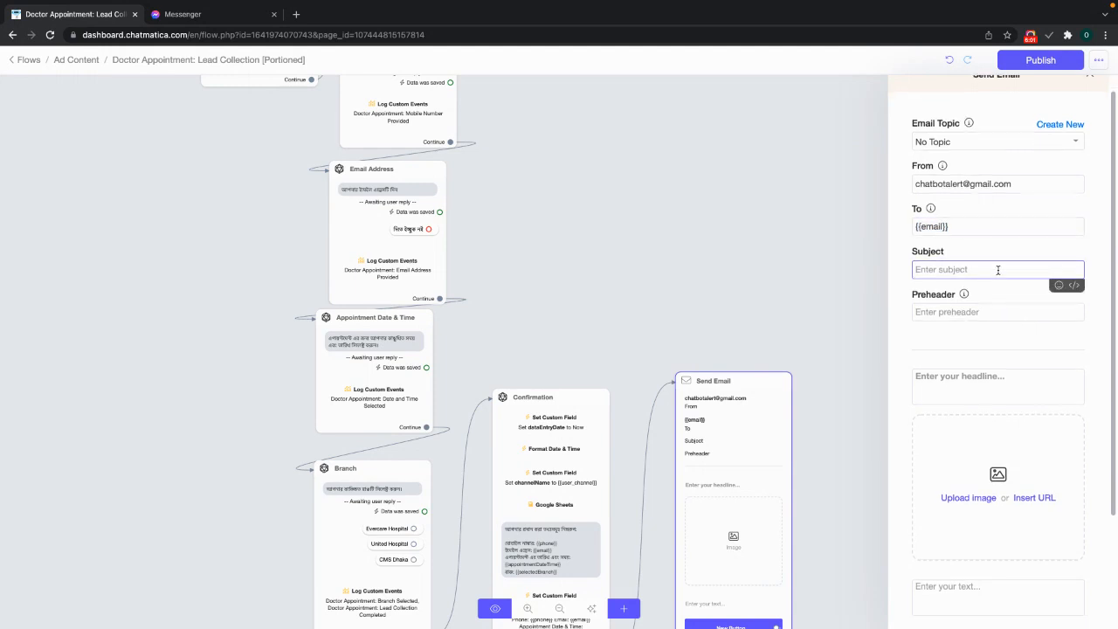
type("আপনার")
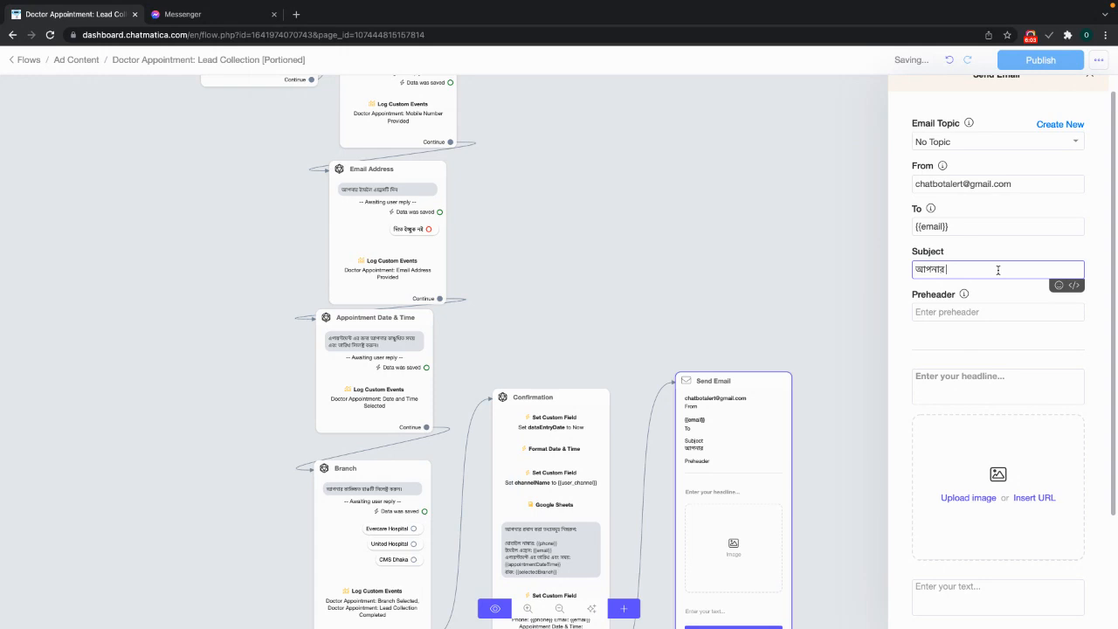
type(" Daktarer")
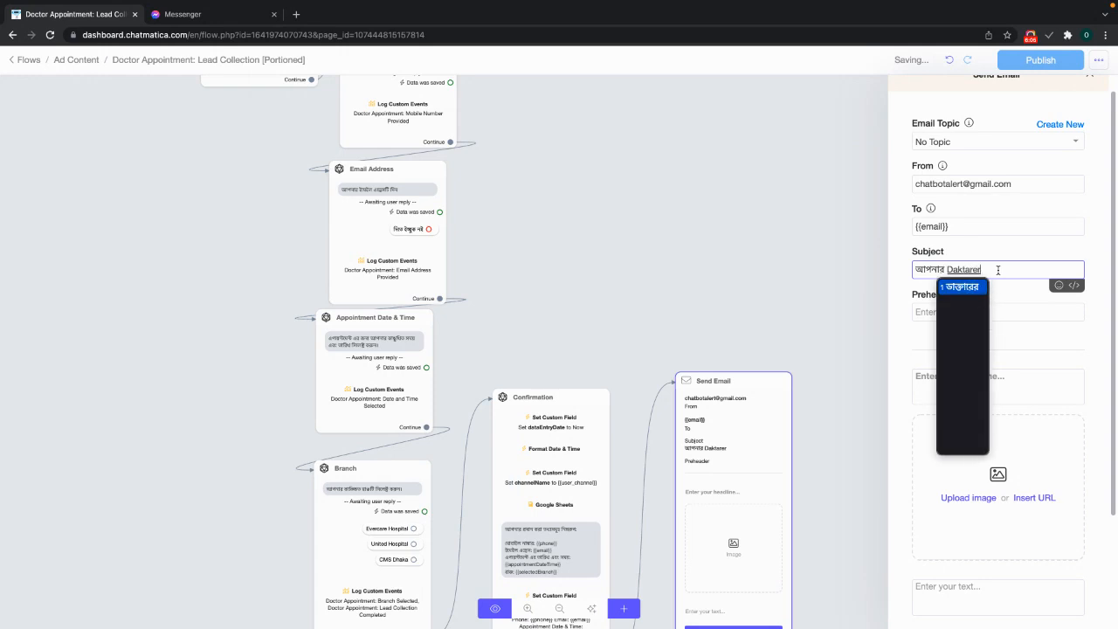
type(" epoyu")
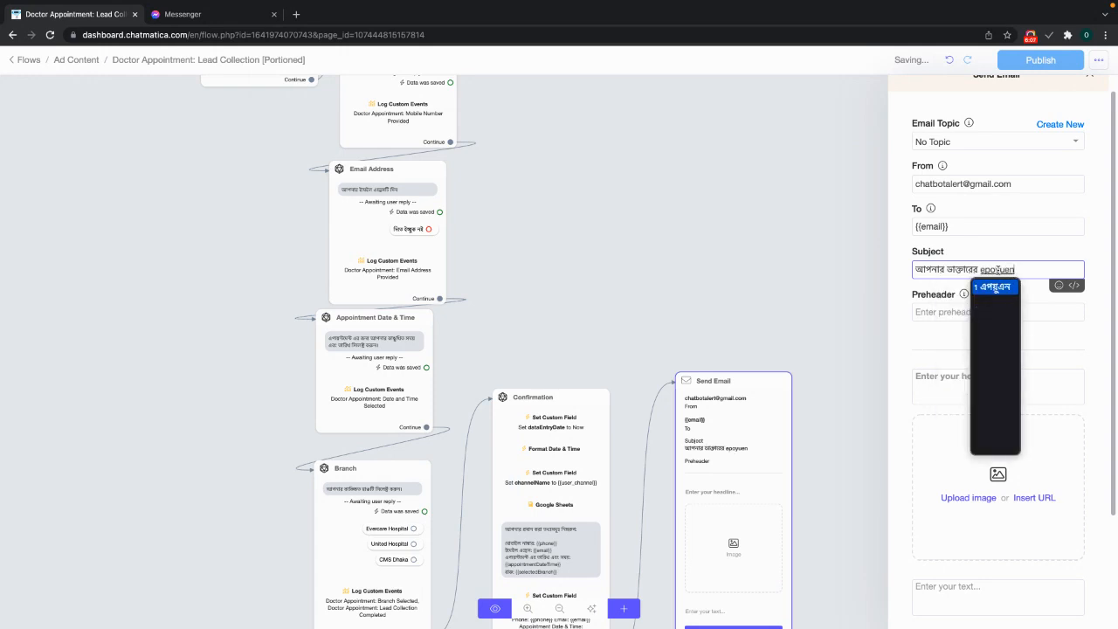
type("e")
type("nTmen")
type("t er abed")
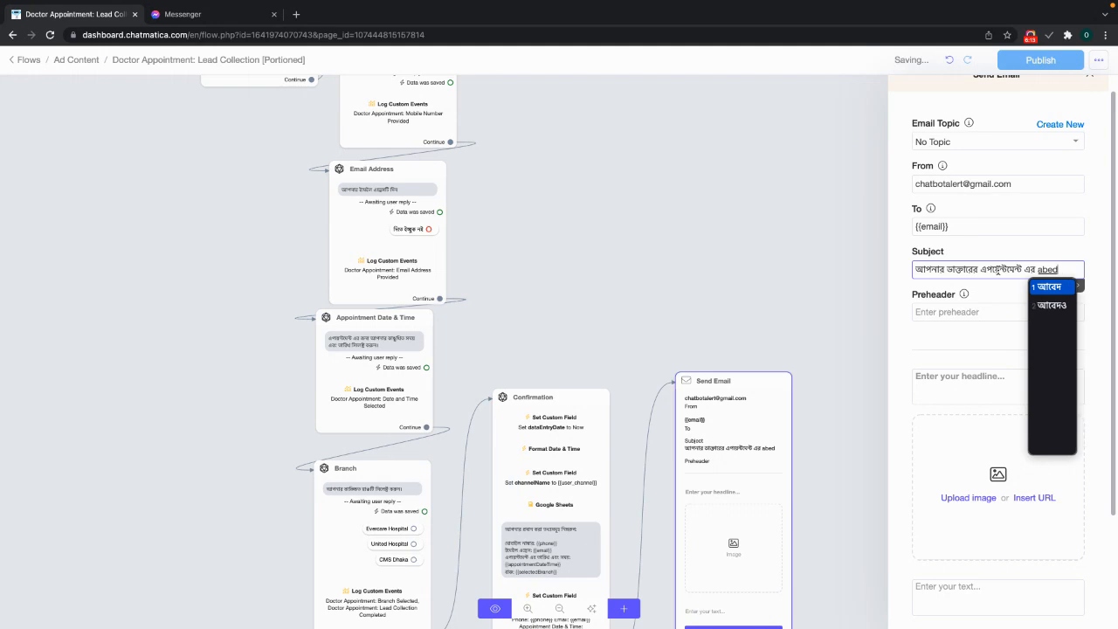
type("nsongkra")
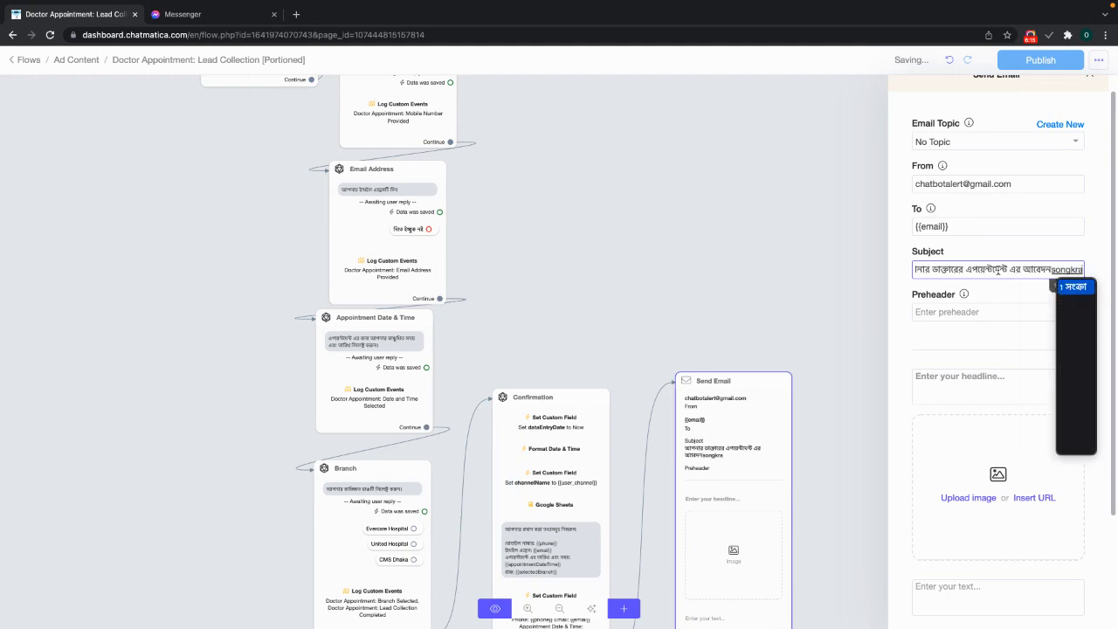
type(" nto")
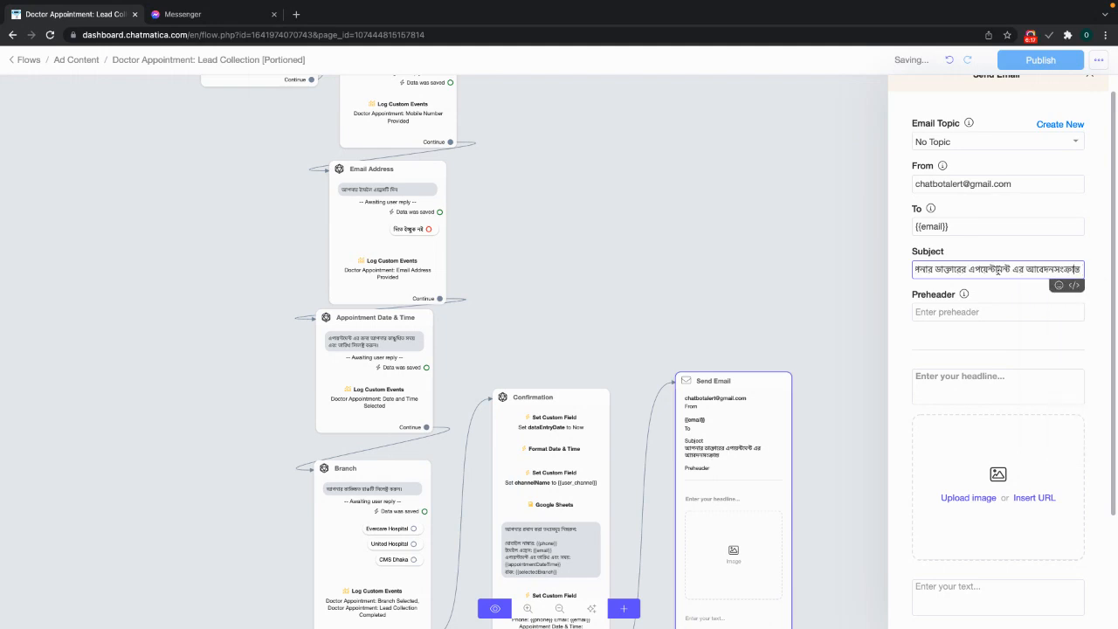
key("shift+Left")
key("shift+Left")
key("shift+Left")
key("shift+Left")
key("shift+Left")
key("shift+Left")
key("shift+Left")
key("shift+Left")
key("shift+Left")
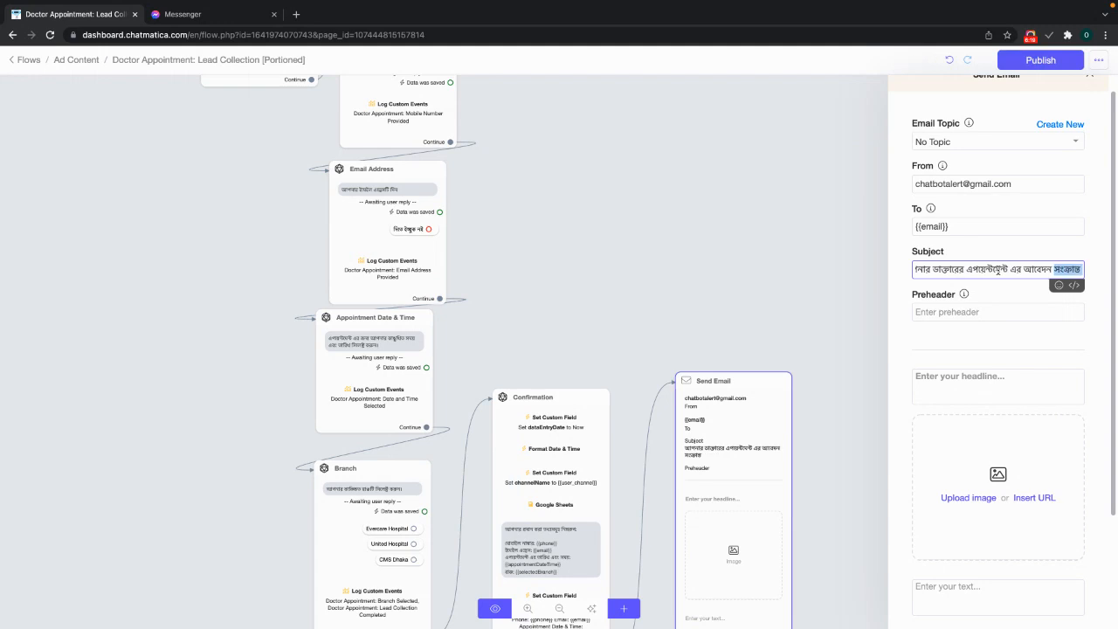
type("sofol hoyech")
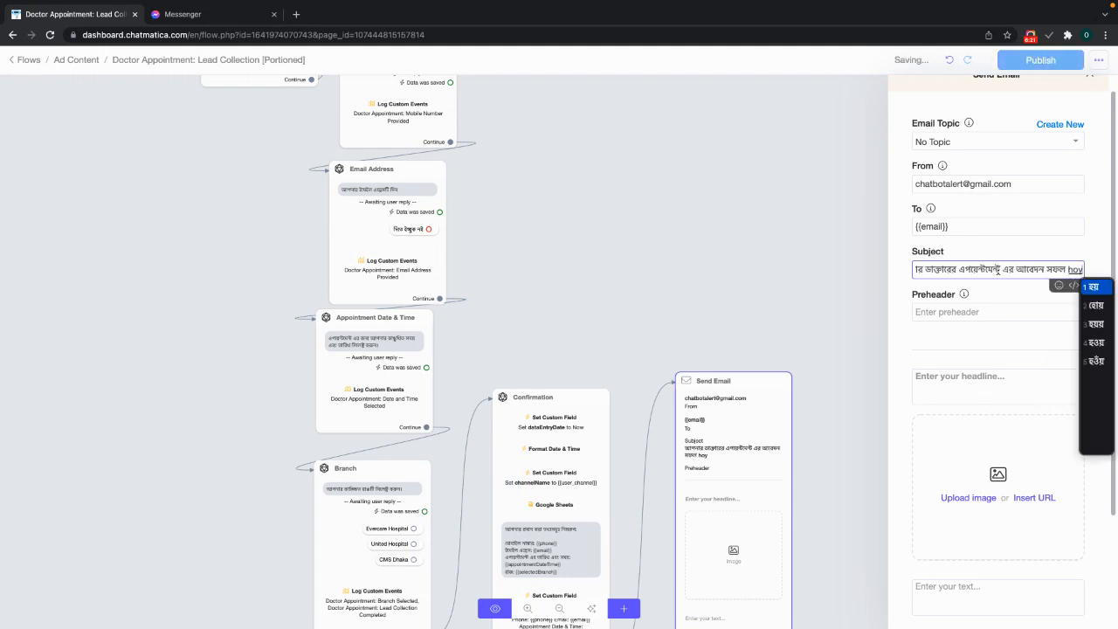
type("e")
key("Return")
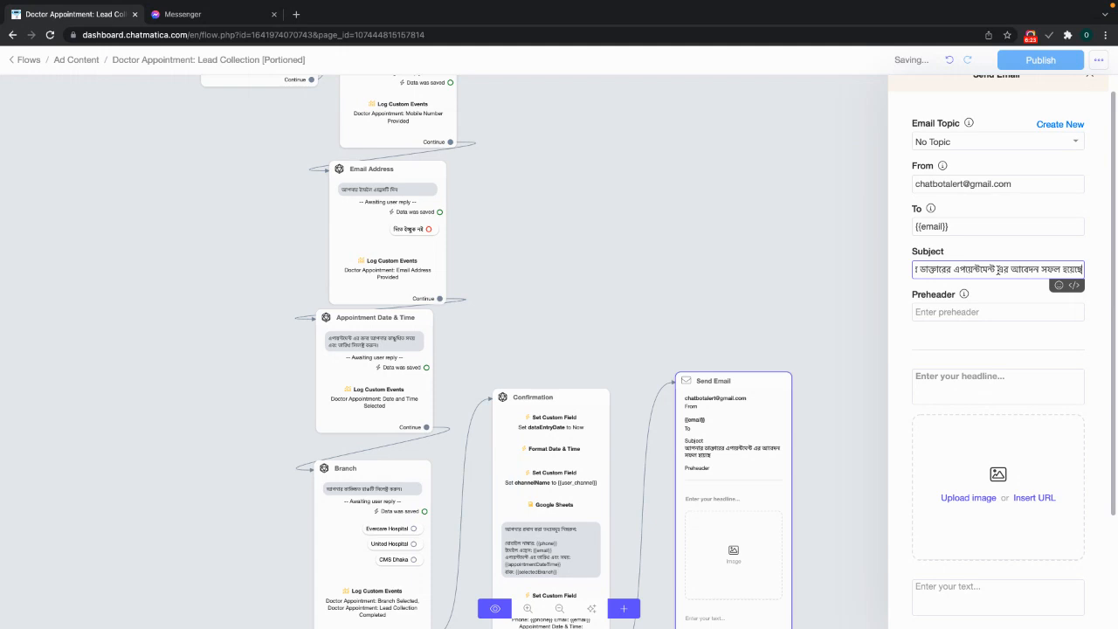
- Open a spare browser tab, then return to the flow editor
left_click(1011, 313)
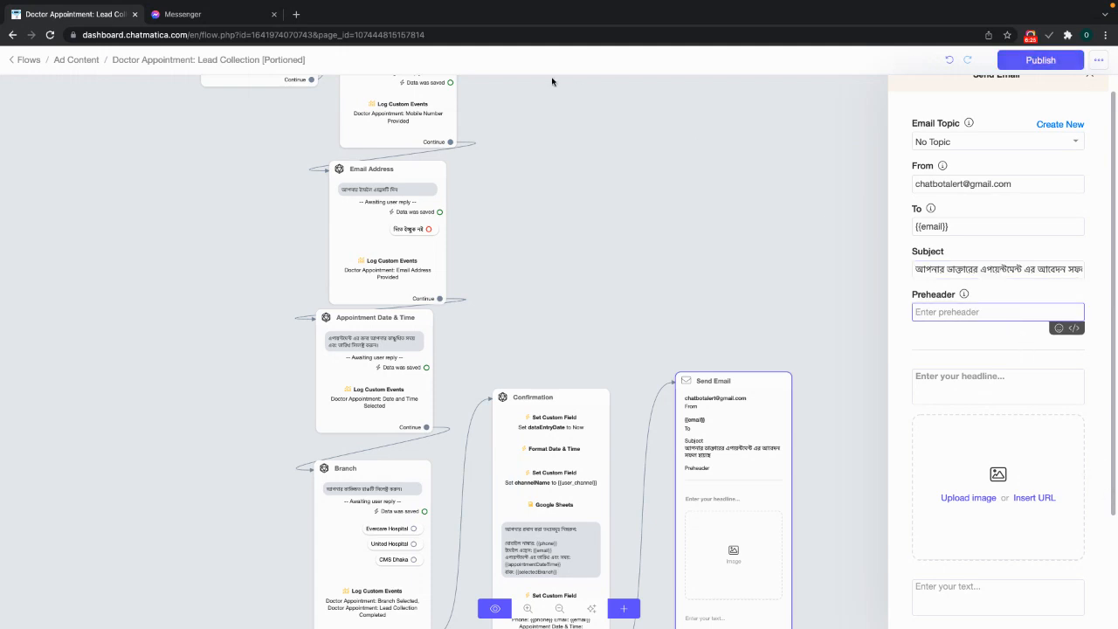
left_click(296, 14)
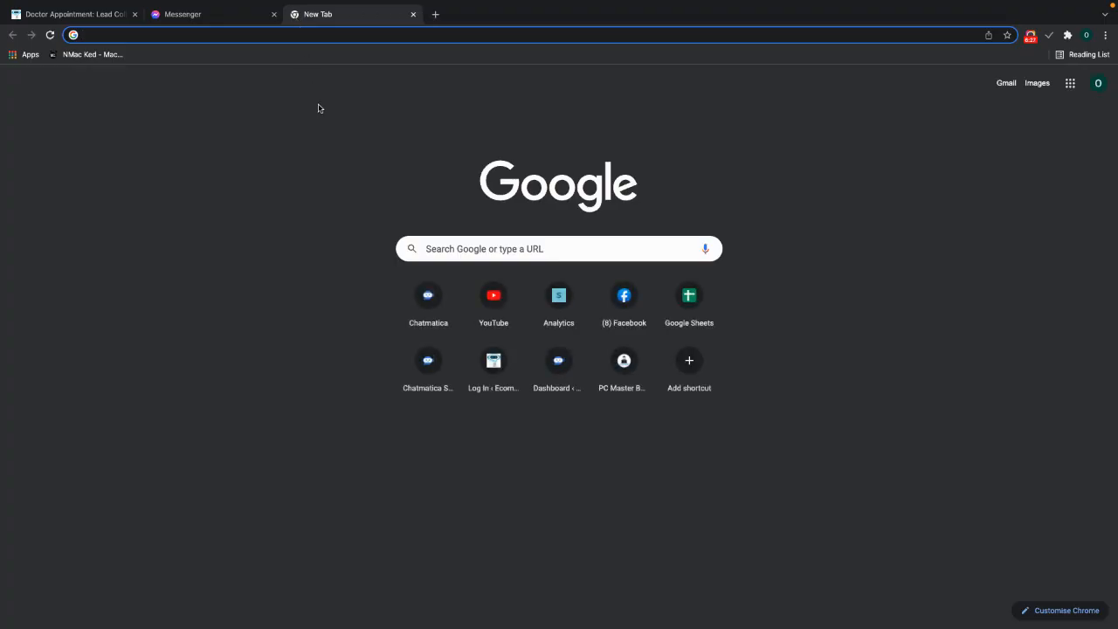
left_click(32, 21)
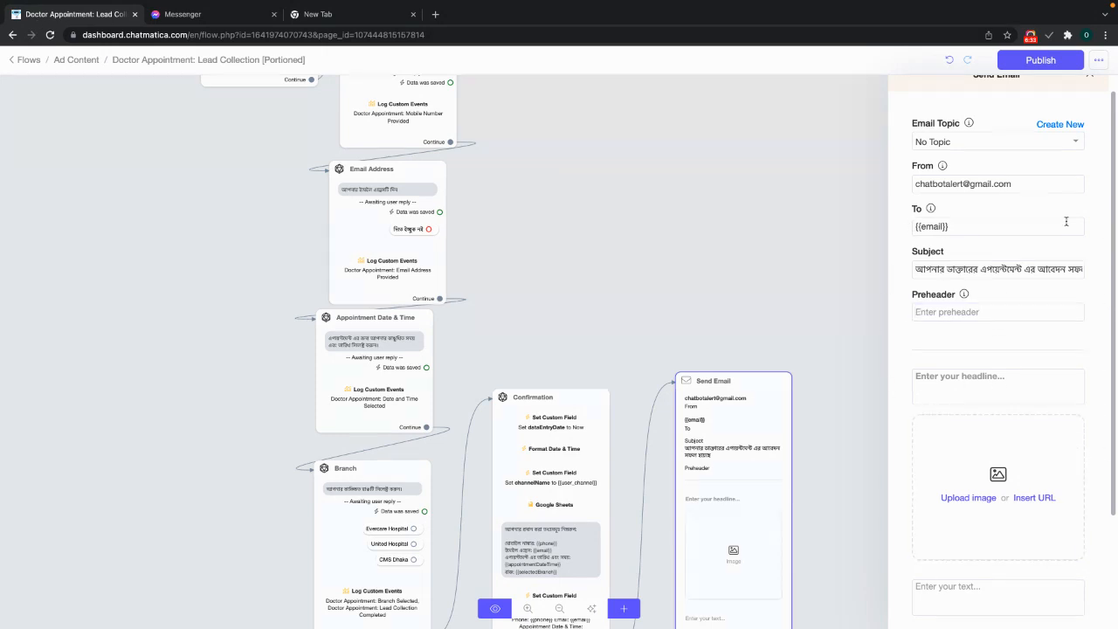
- Enter the Bengali preheader saying 'we have received your doctor appointment request'
left_click(966, 308)
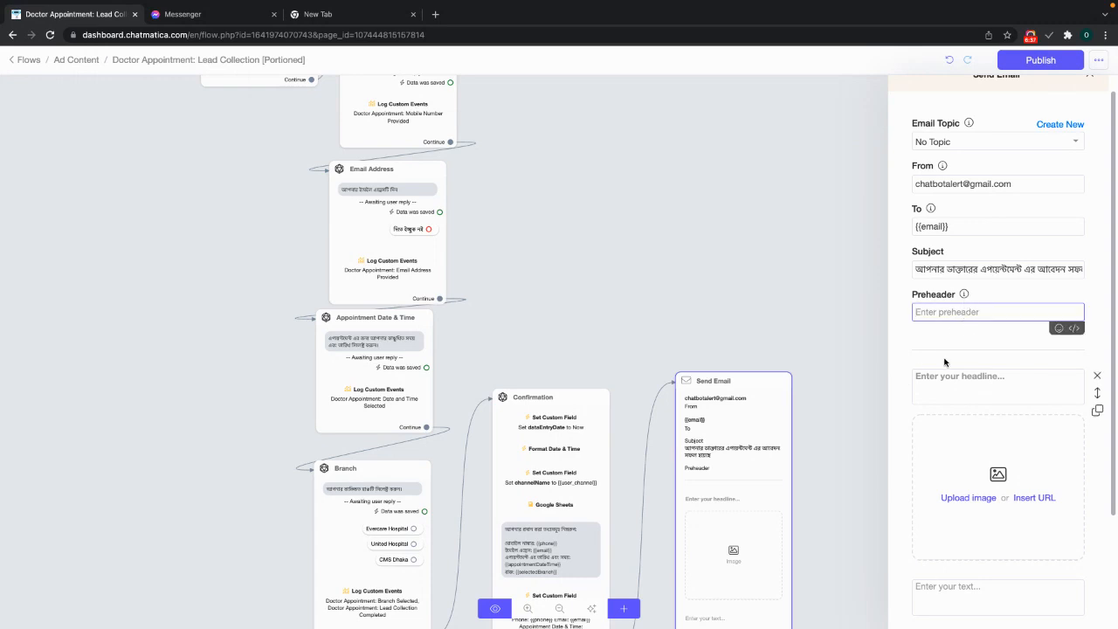
type("apona")
key("BackSpace")
key("BackSpace")
key("BackSpace")
type("nar daktar e")
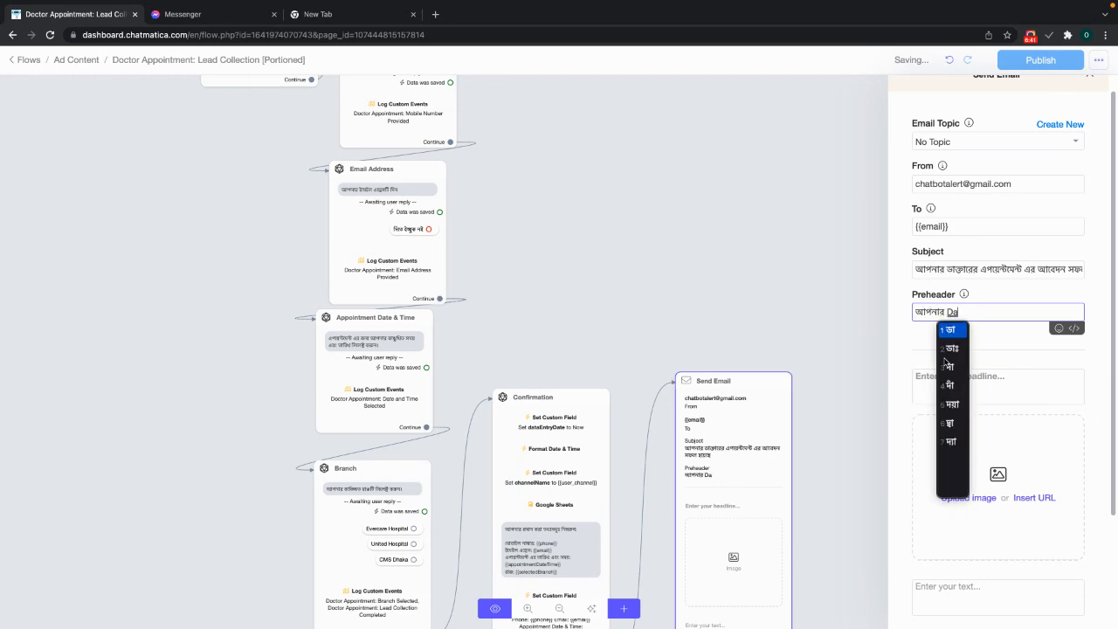
type("poyent e")
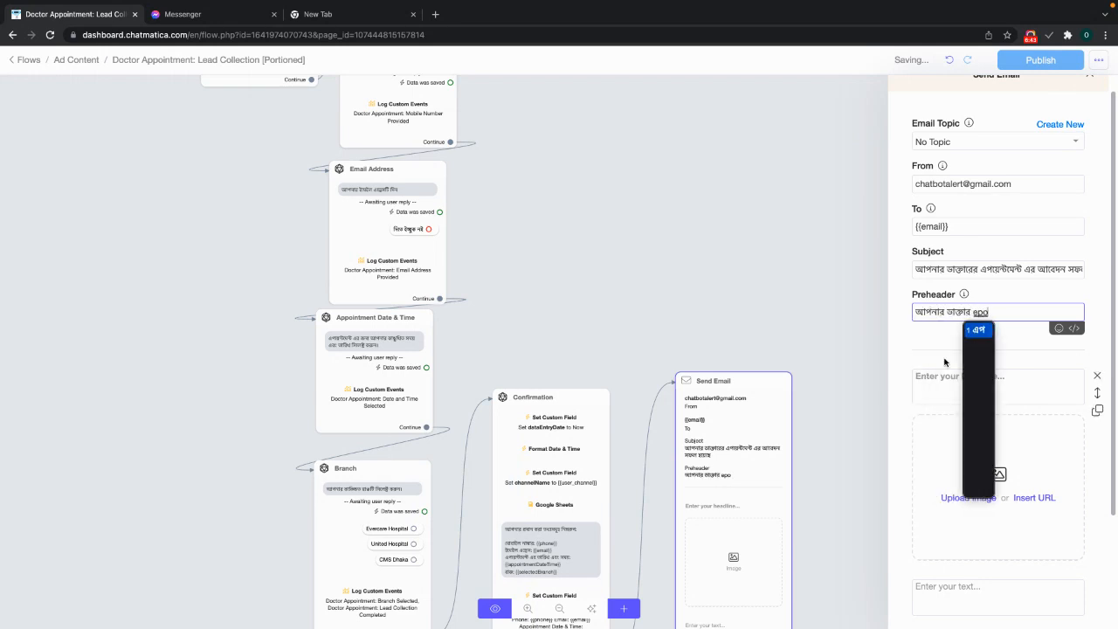
key("BackSpace")
type("ment er abedo")
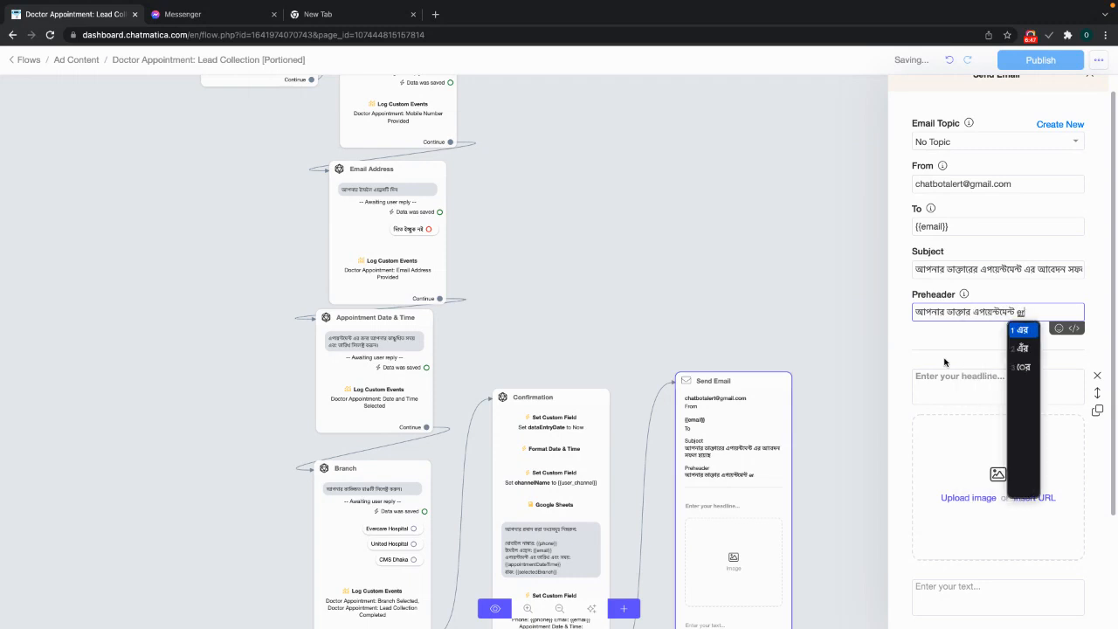
type("nti amra")
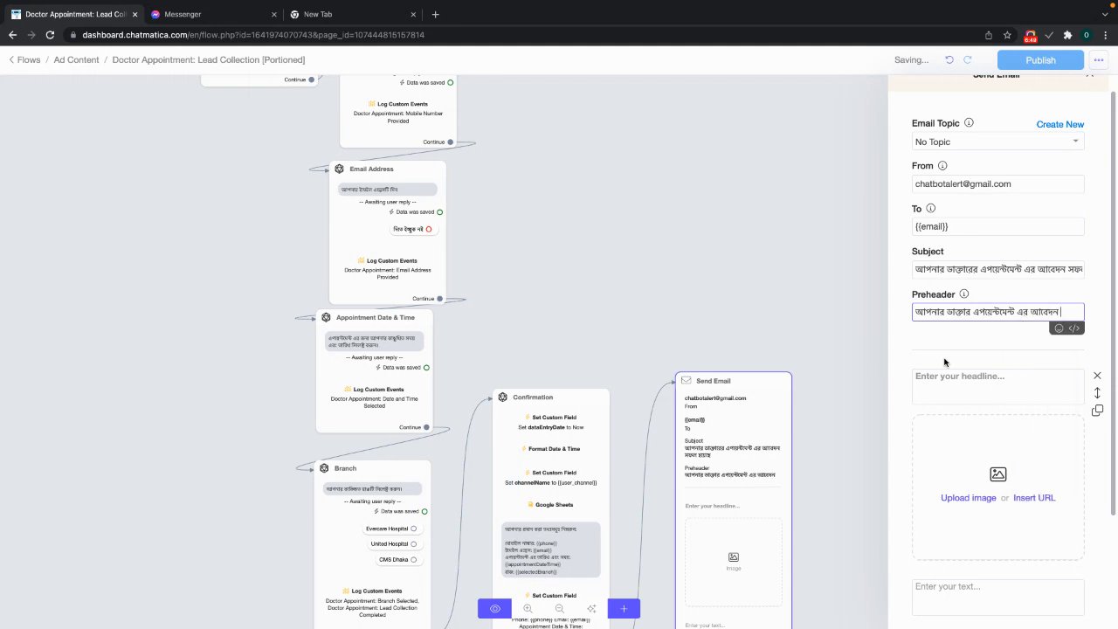
type(" peyechi")
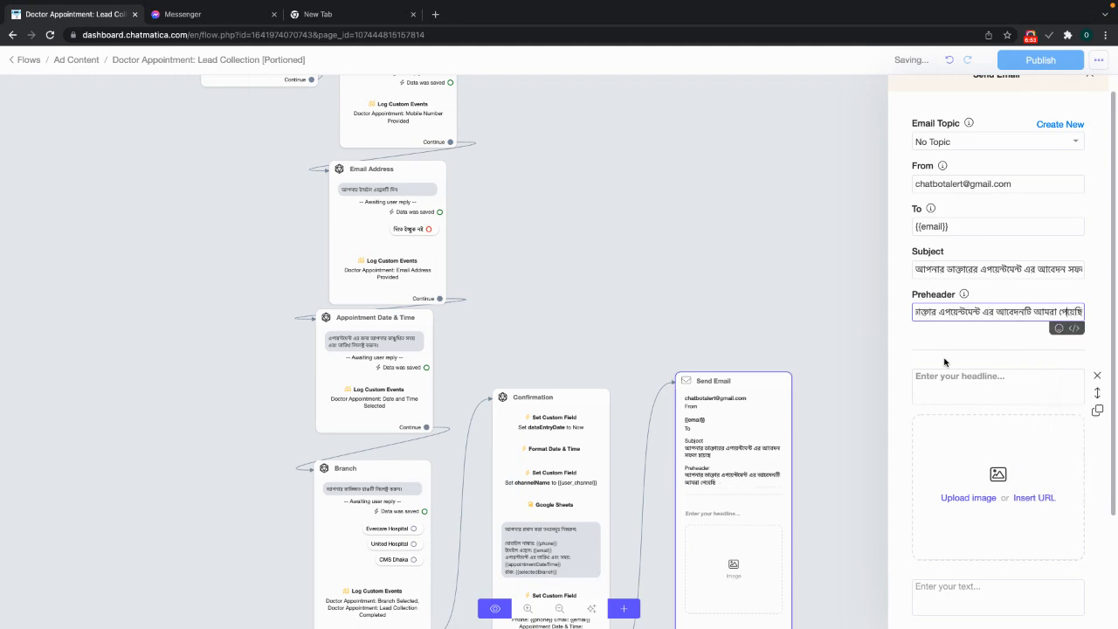
key("Home")
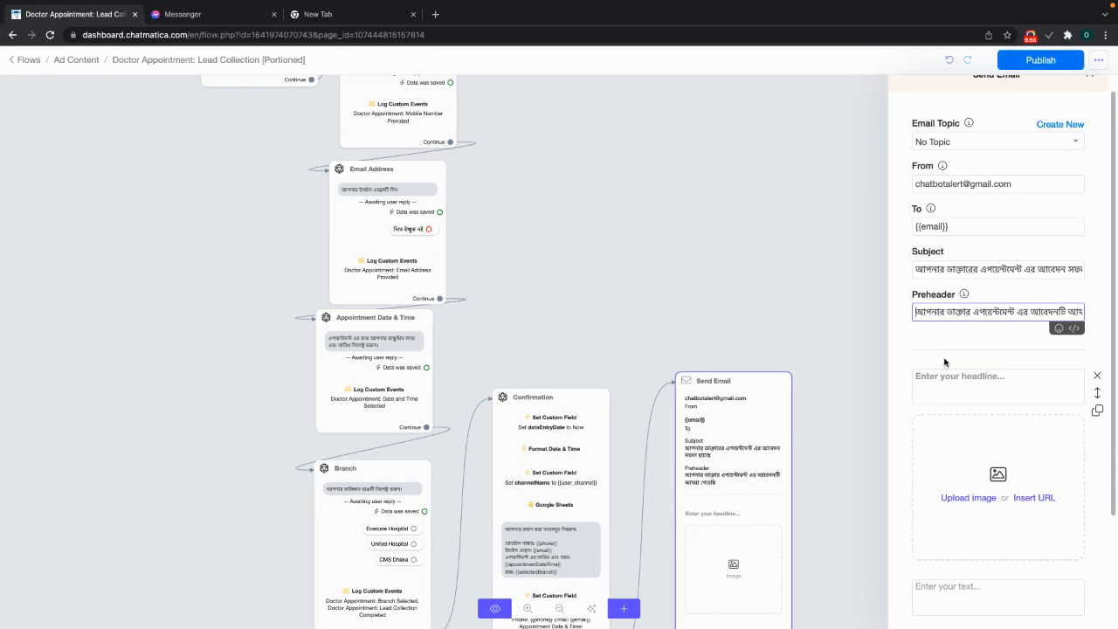
left_click(965, 270)
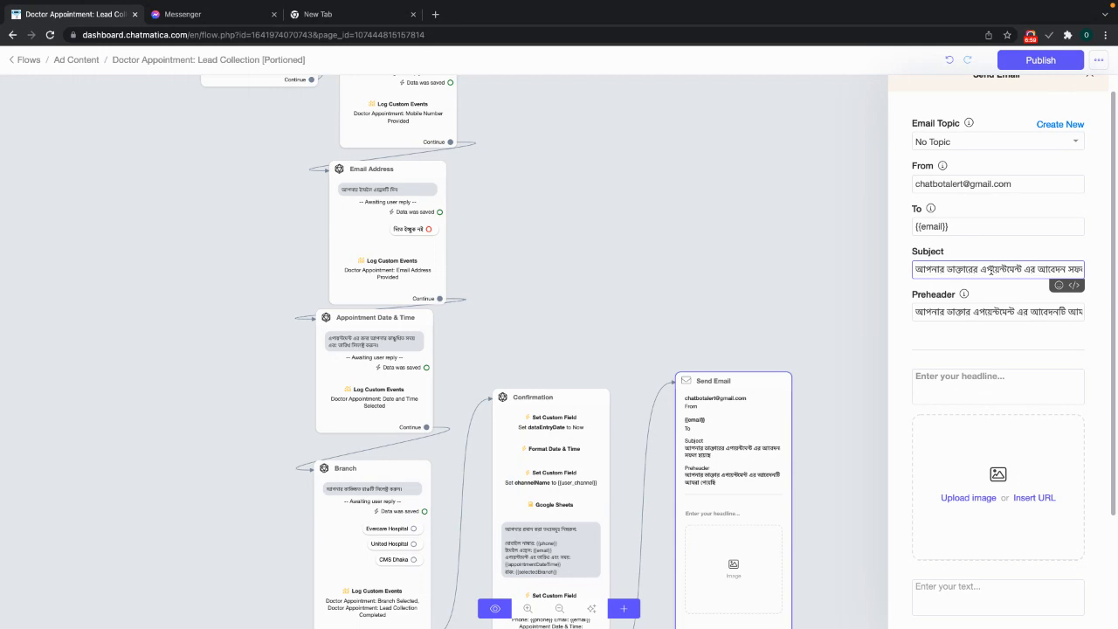
- Insert the {{full_name}} variable, followed by a comma, at the start of the email subject
key("Left")
type("{full")
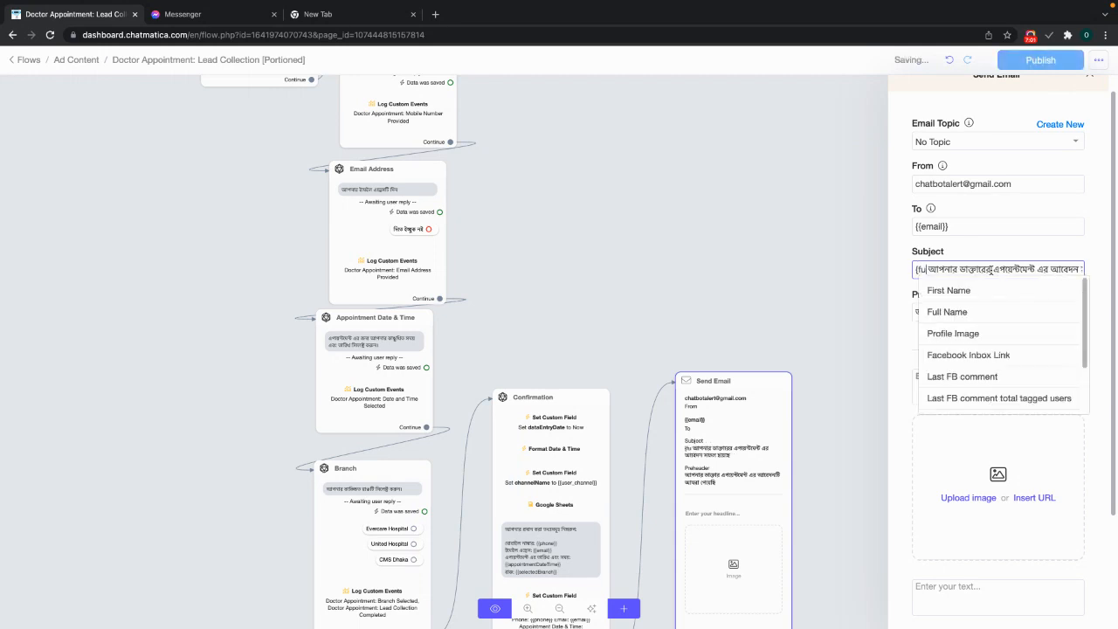
left_click(938, 292)
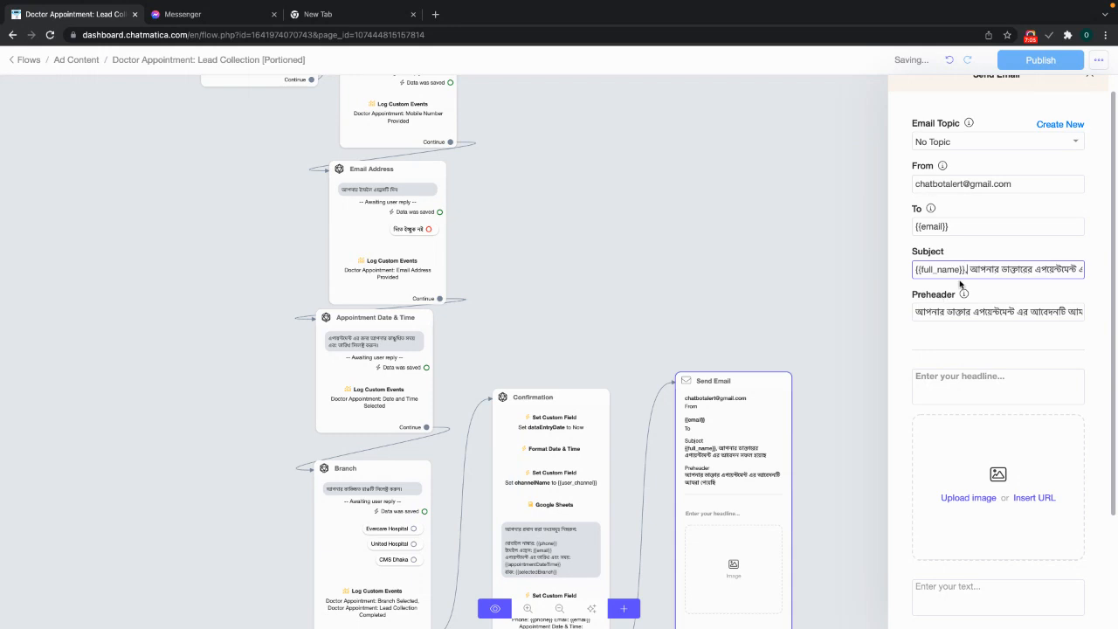
left_click(988, 381)
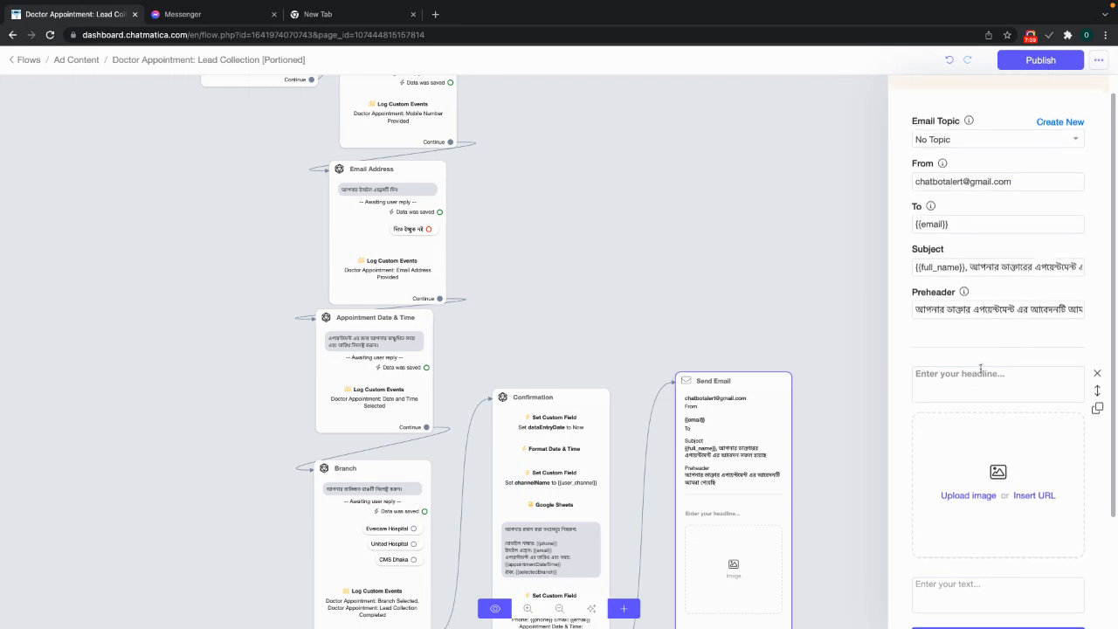
scroll(985, 370, "down", 1)
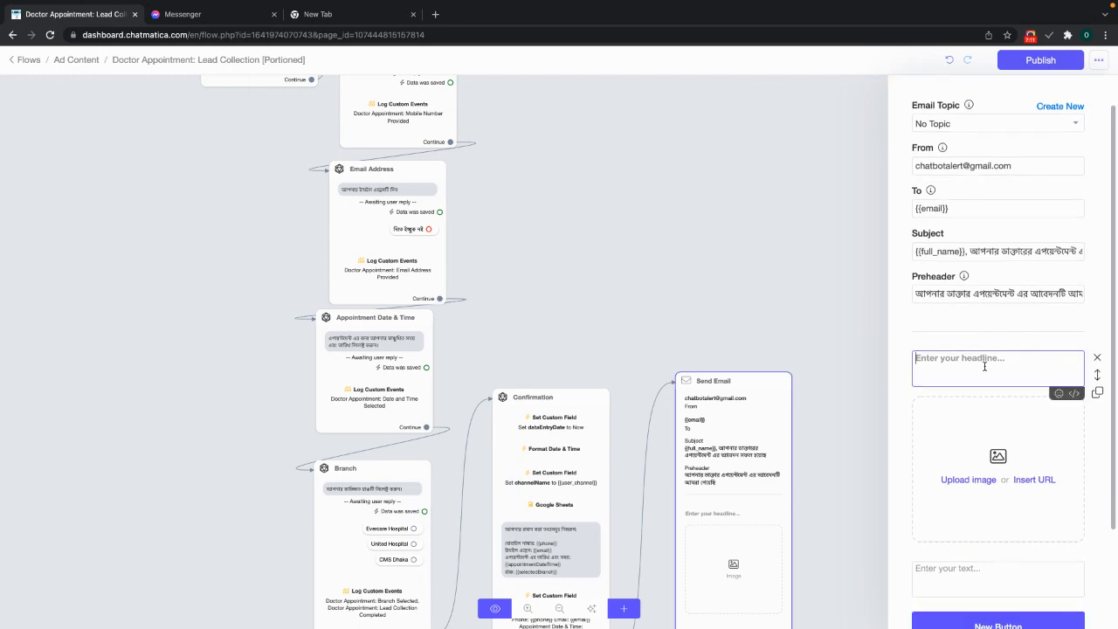
- Type the Bengali headline 'appointment request accepted' and delete the empty image block
type("এপয়েন্ট")
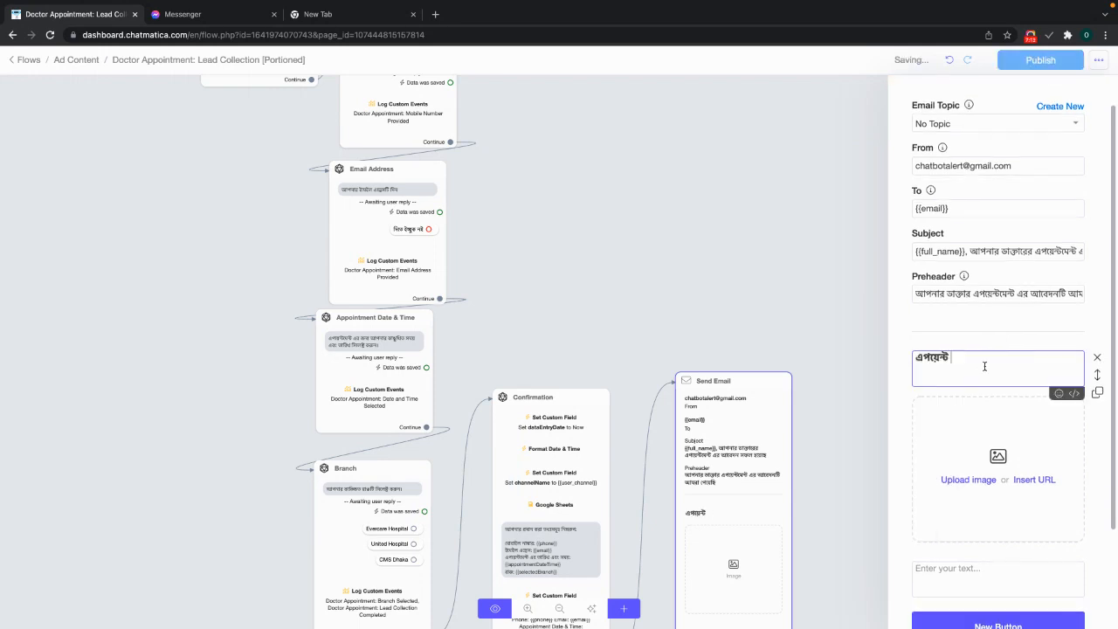
type(",মেন্ট এর")
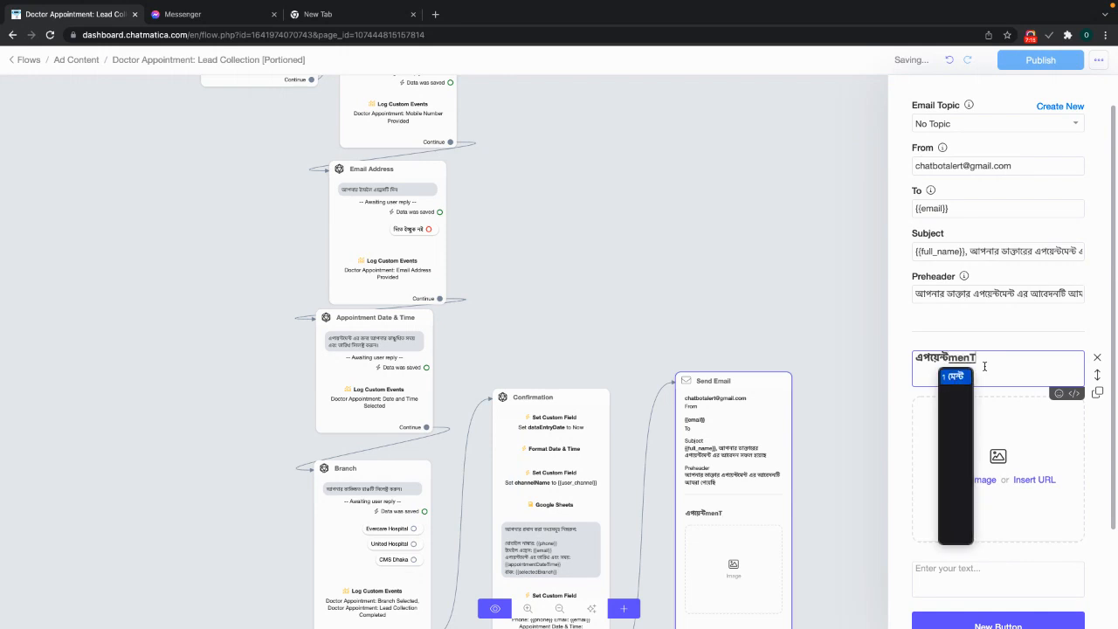
type(" আবেদন ")
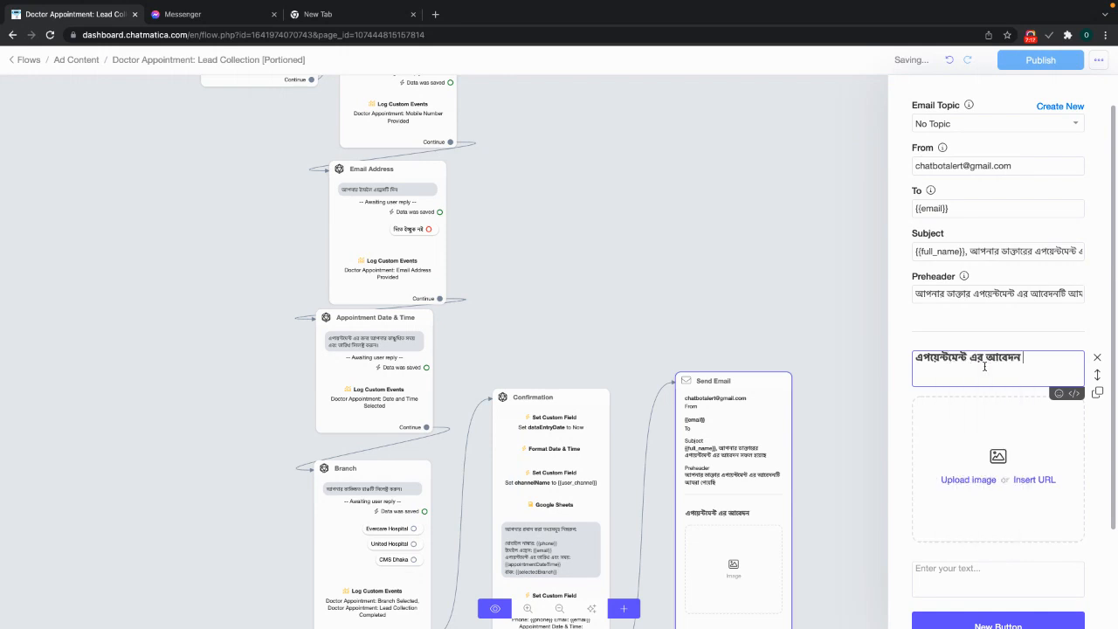
type("grrih")
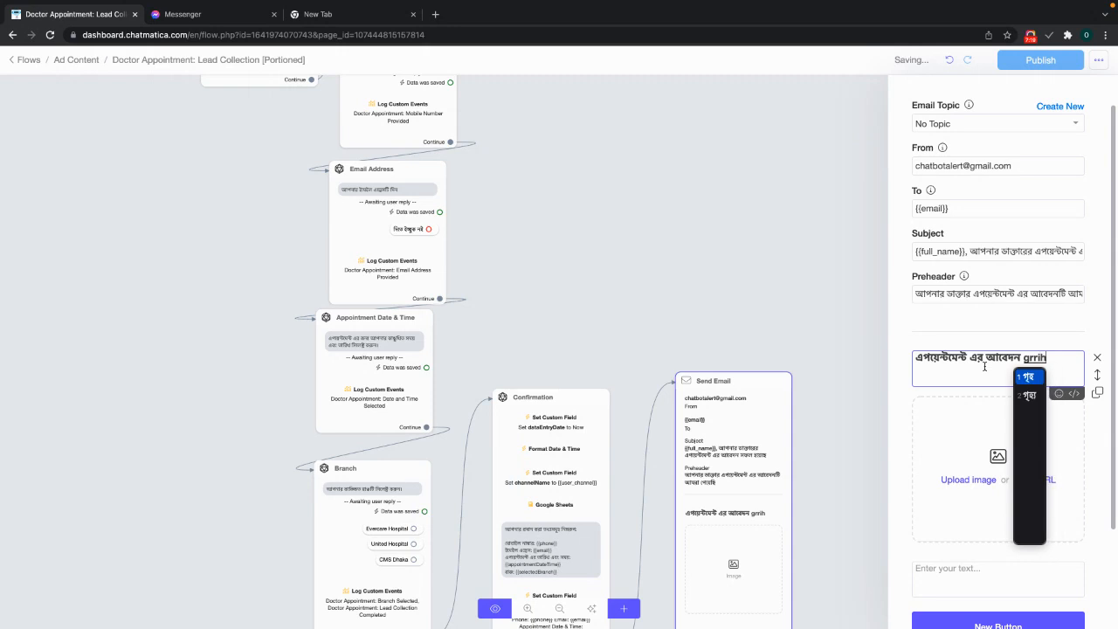
type("it hoyeche")
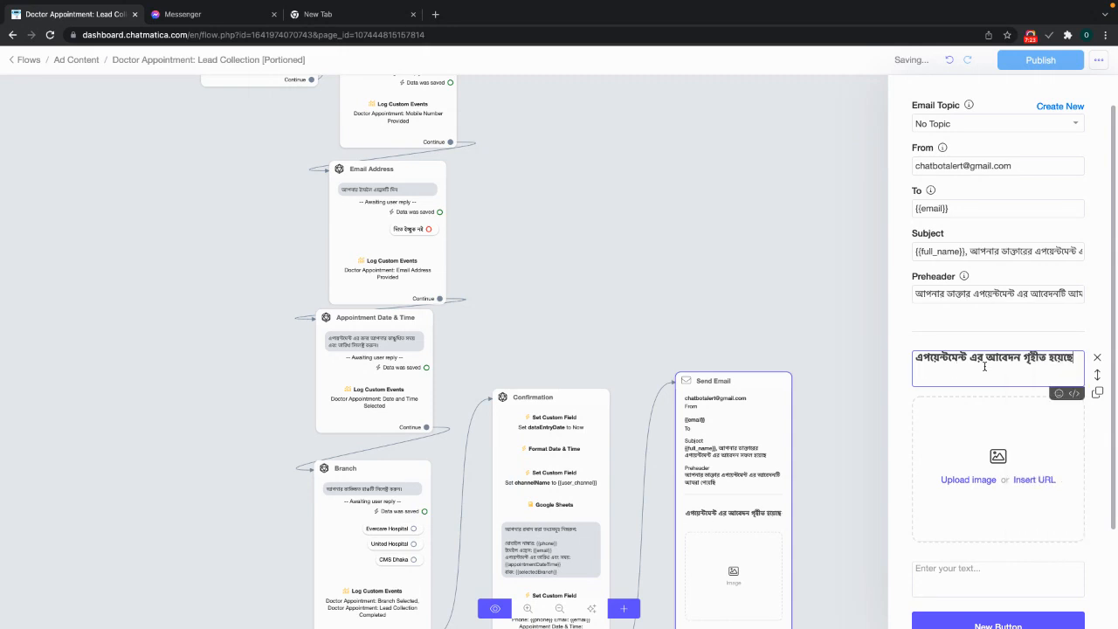
scroll(1014, 454, "down", 2)
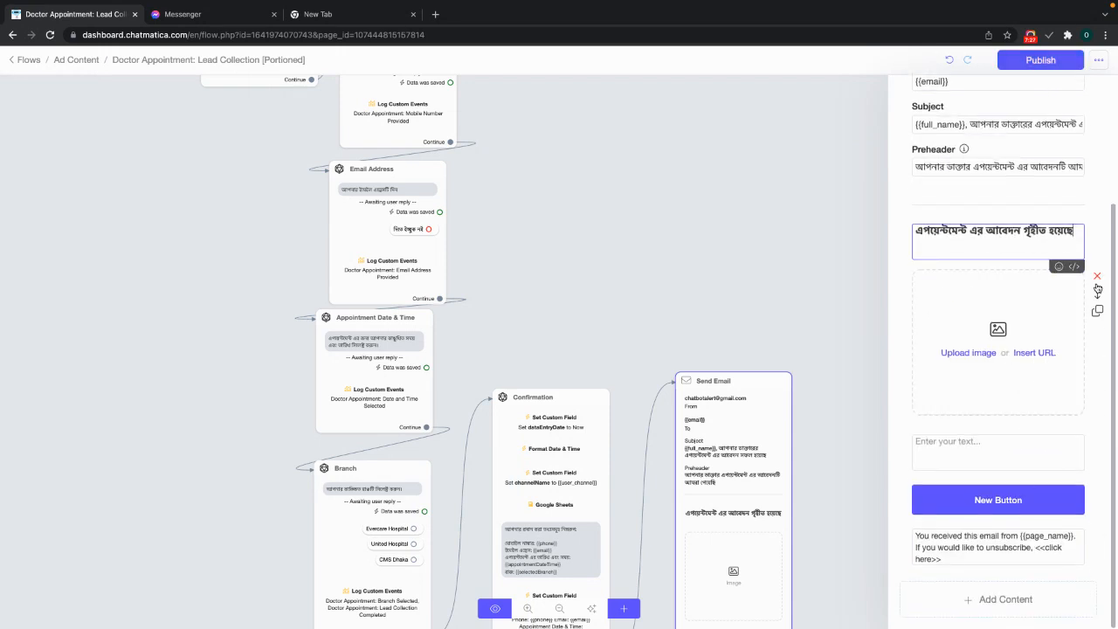
left_click(1097, 278)
left_click(979, 450)
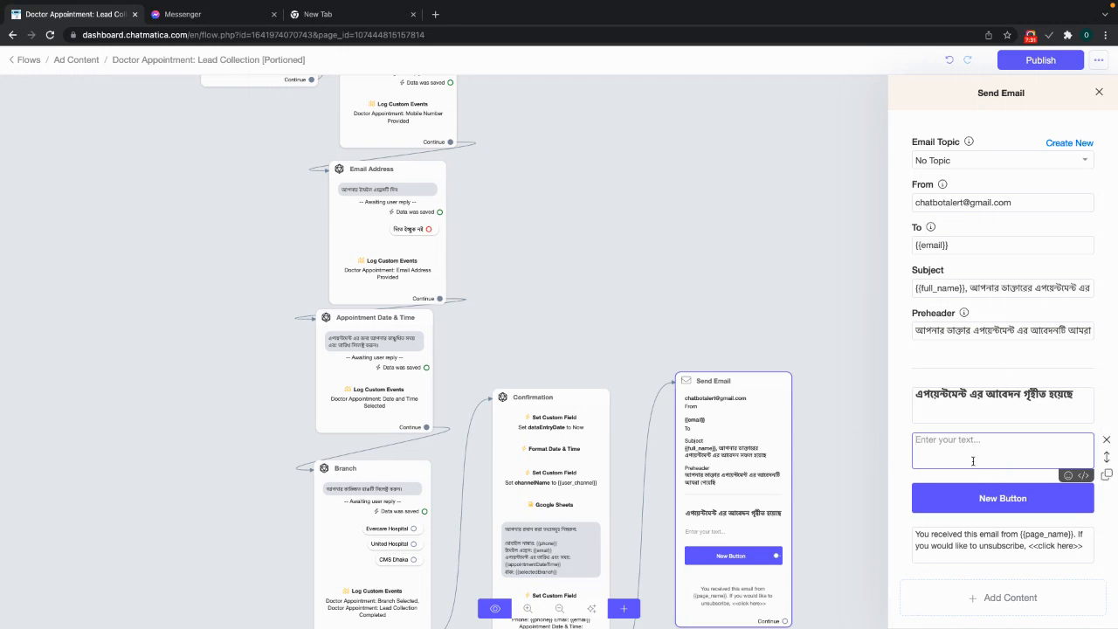
- Copy the Confirmation message with {{phone}}, {{email}}, {{appointmentDateTime}}, {{selectedBranch}} into the email body
left_click(599, 516)
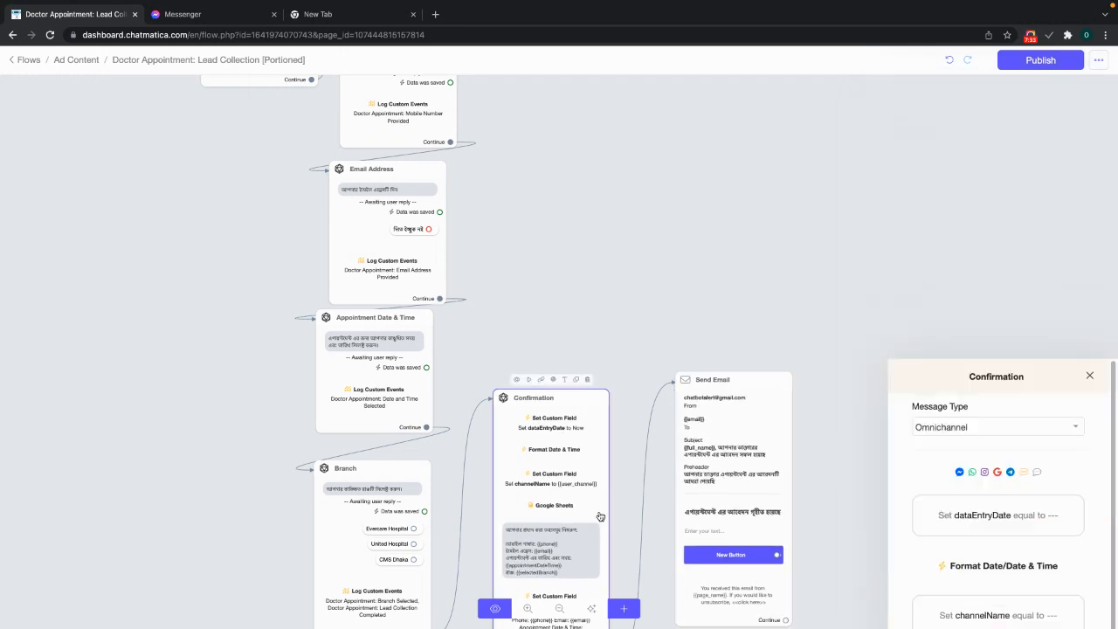
left_click_drag(1016, 500, 921, 422)
key("super+v")
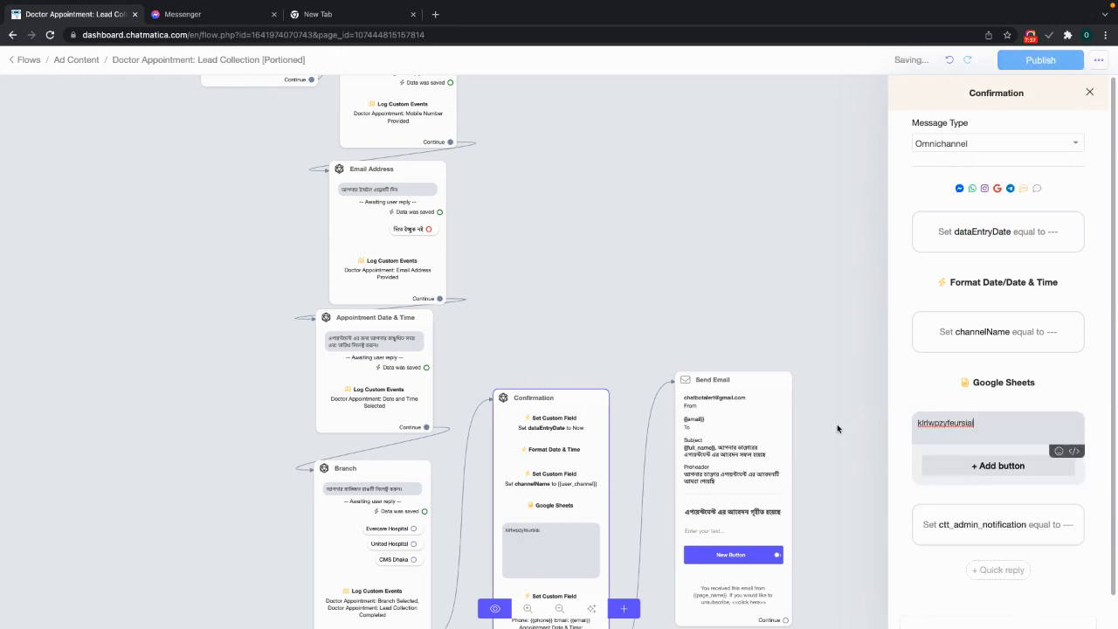
key("super+z")
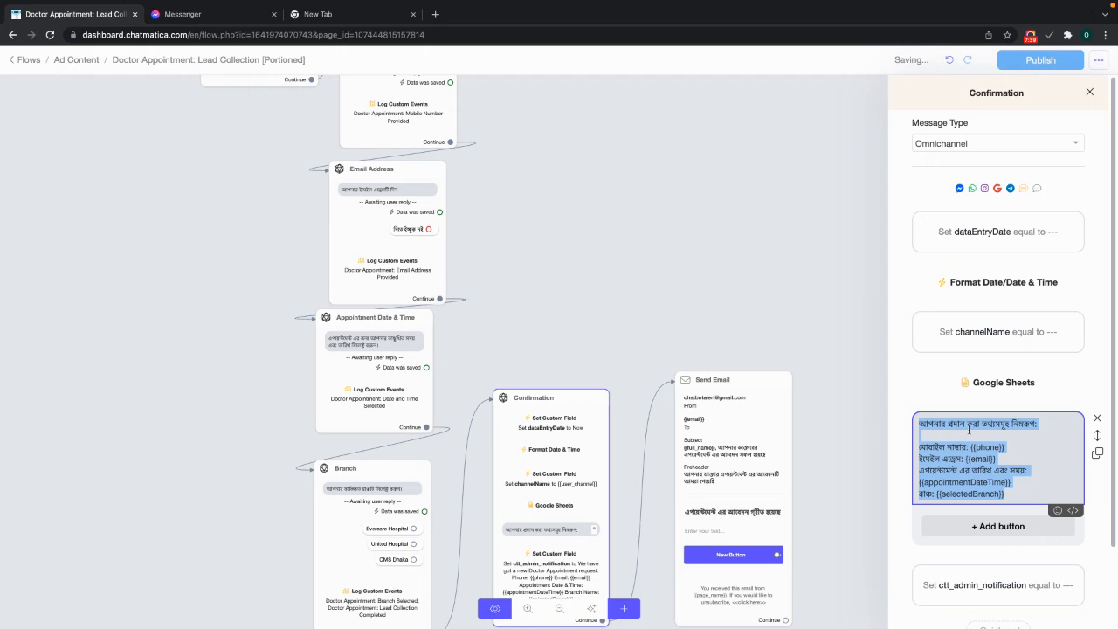
left_click(858, 435)
left_click(754, 456)
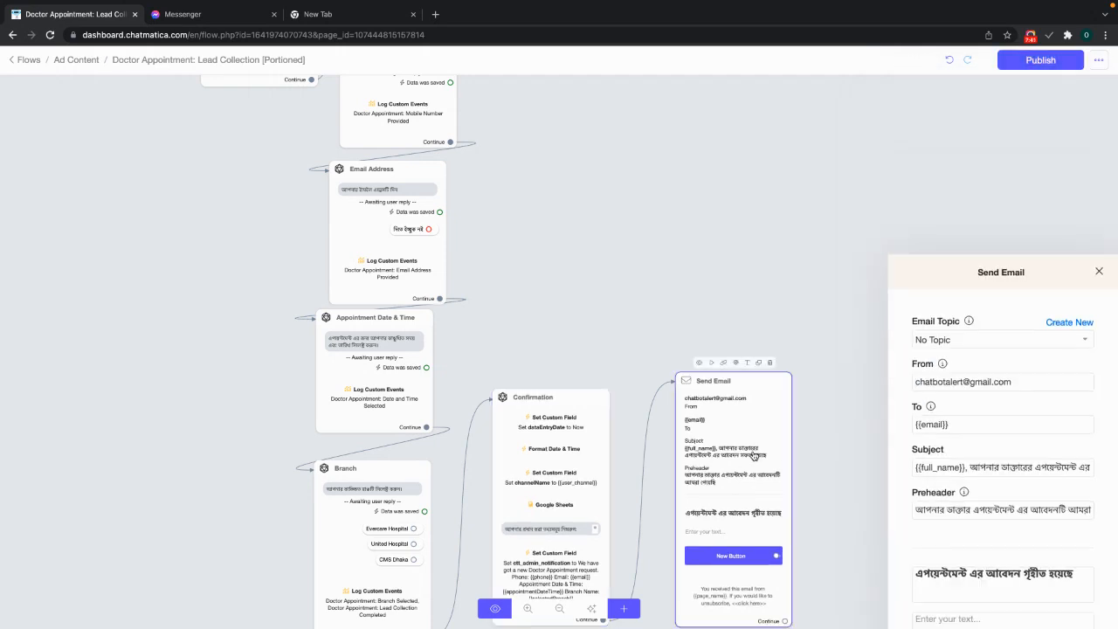
left_click(972, 457)
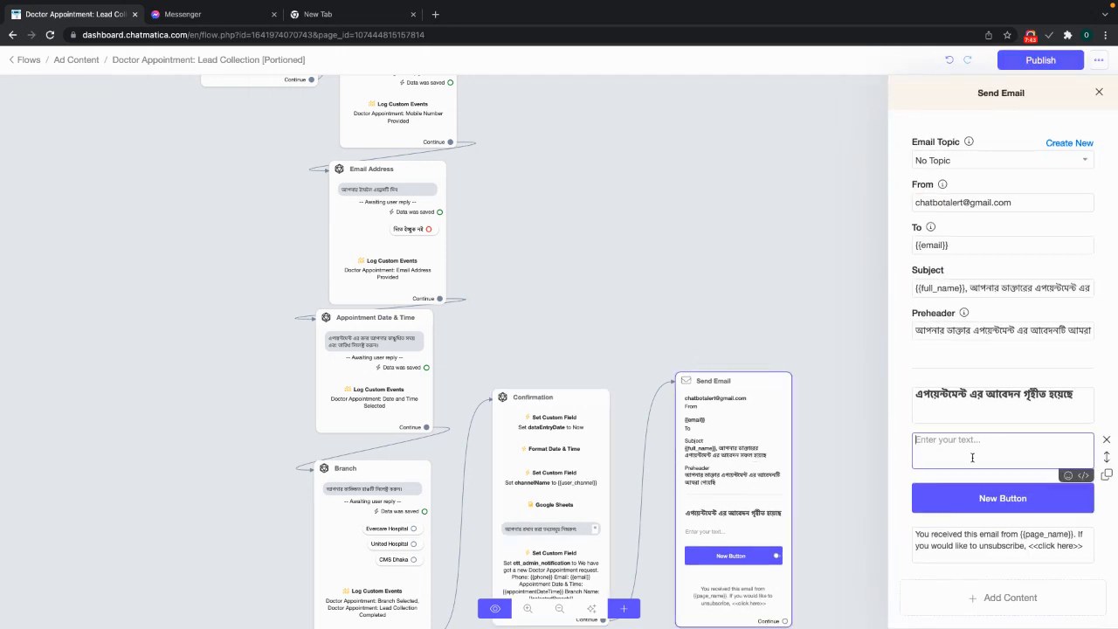
type("আপনার প্রদান করা তথ্যসমূহ নিম্নরূপ:  মোবাইল নাম্বার: {{phone}} ইমেইল এড্রেস: {{email}} এপয়েন্টমেন্ট এর তারিখ এবং সময়: {{appointmentDateTime}} ব্রাঞ্চ: {{selectedBranch}}")
scroll(990, 519, "down", 1)
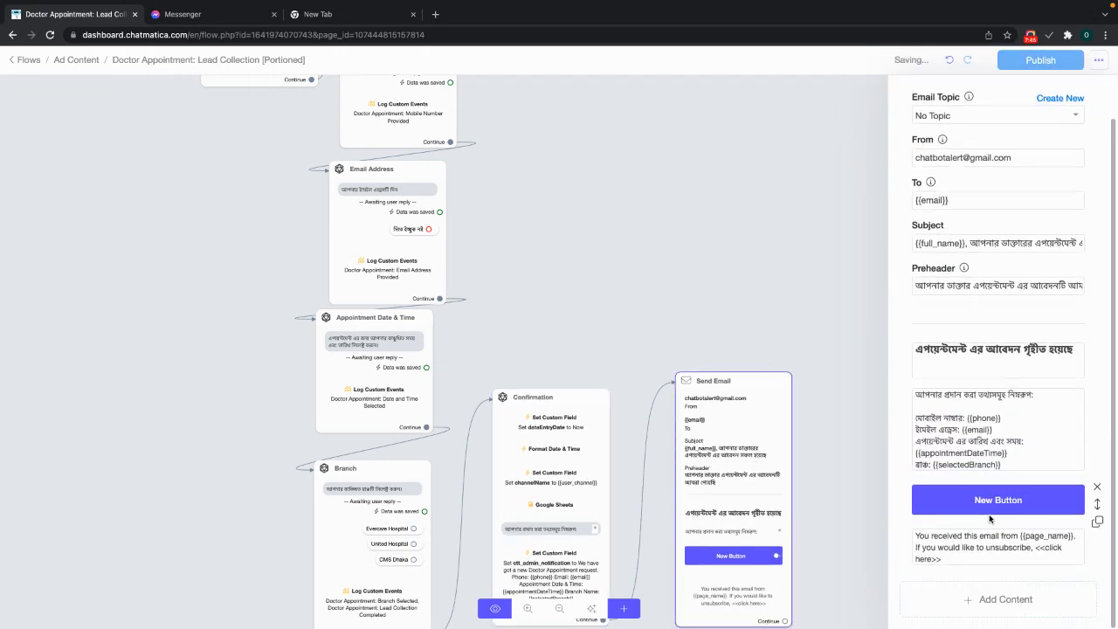
left_click(995, 502)
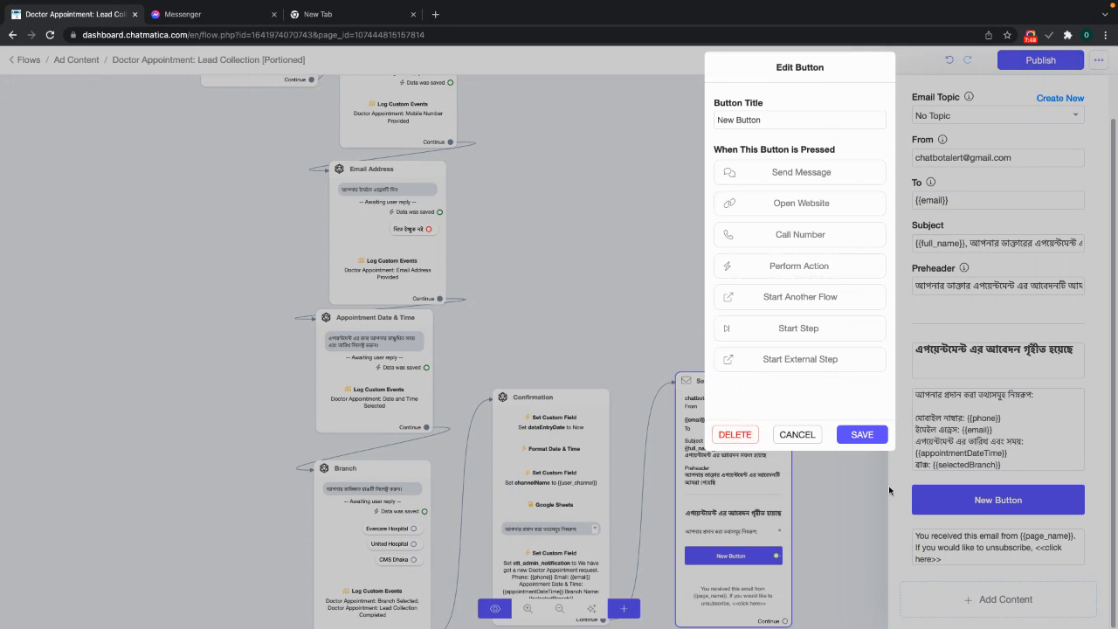
- Remove the button and the extra '+ Add button' block from the email
left_click(808, 432)
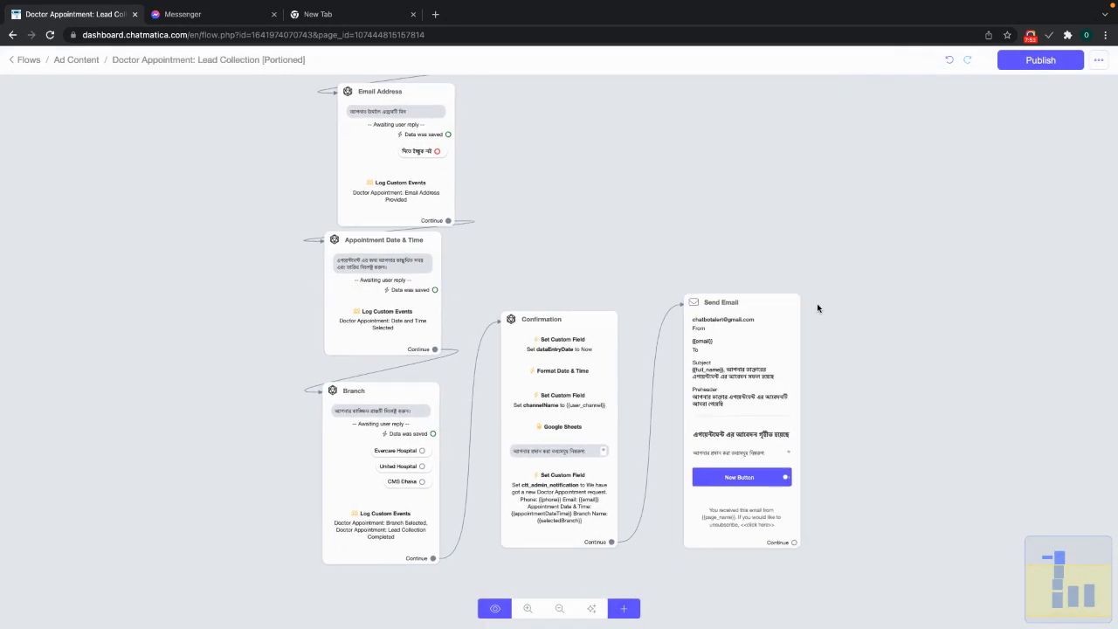
left_click(732, 429)
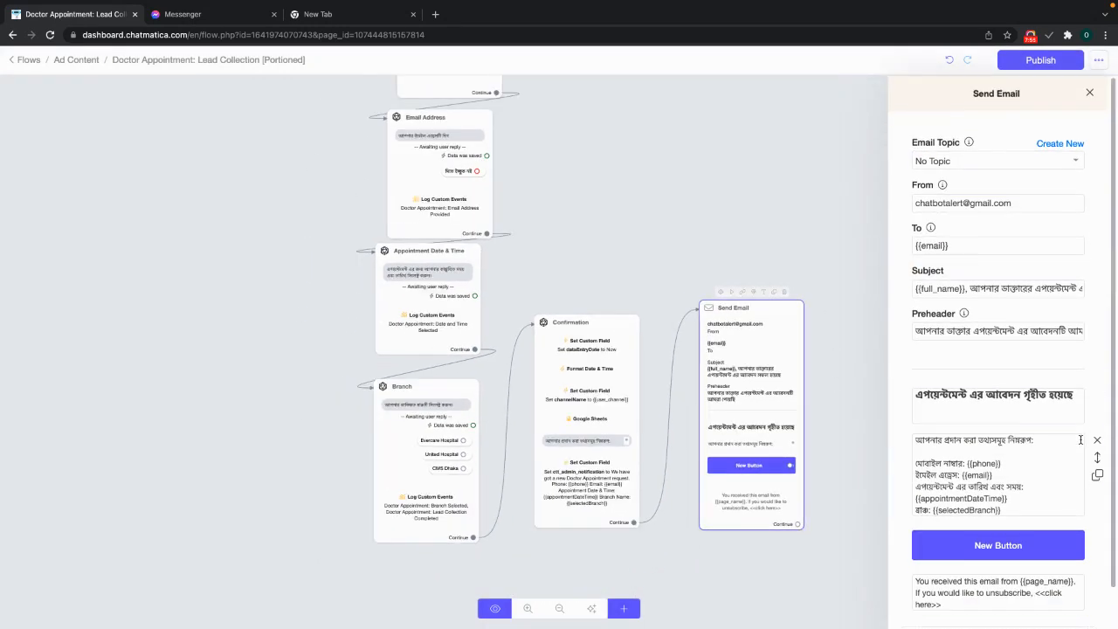
left_click(998, 544)
left_click(734, 436)
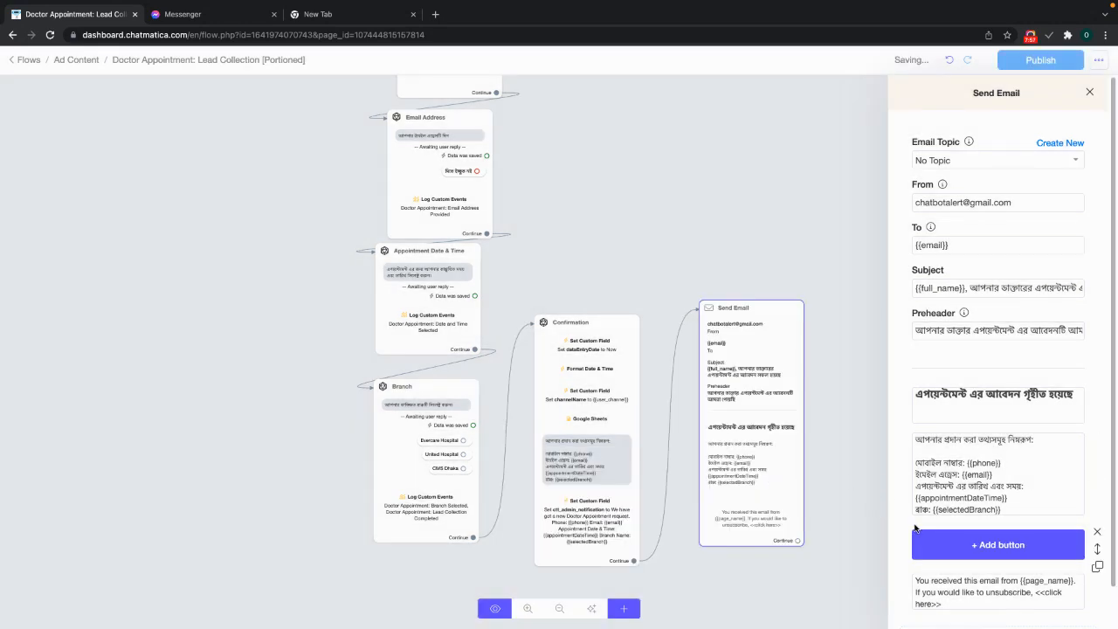
left_click(1098, 533)
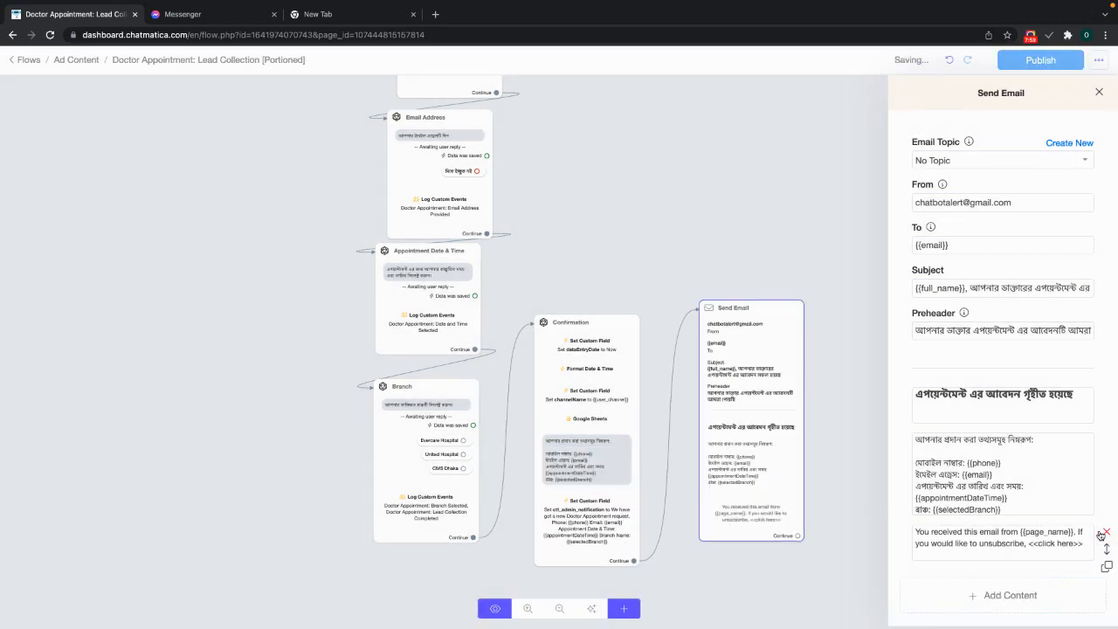
- Review the {{page_name}} unsubscribe footer text, leaving it unchanged
left_click_drag(1084, 546, 888, 535)
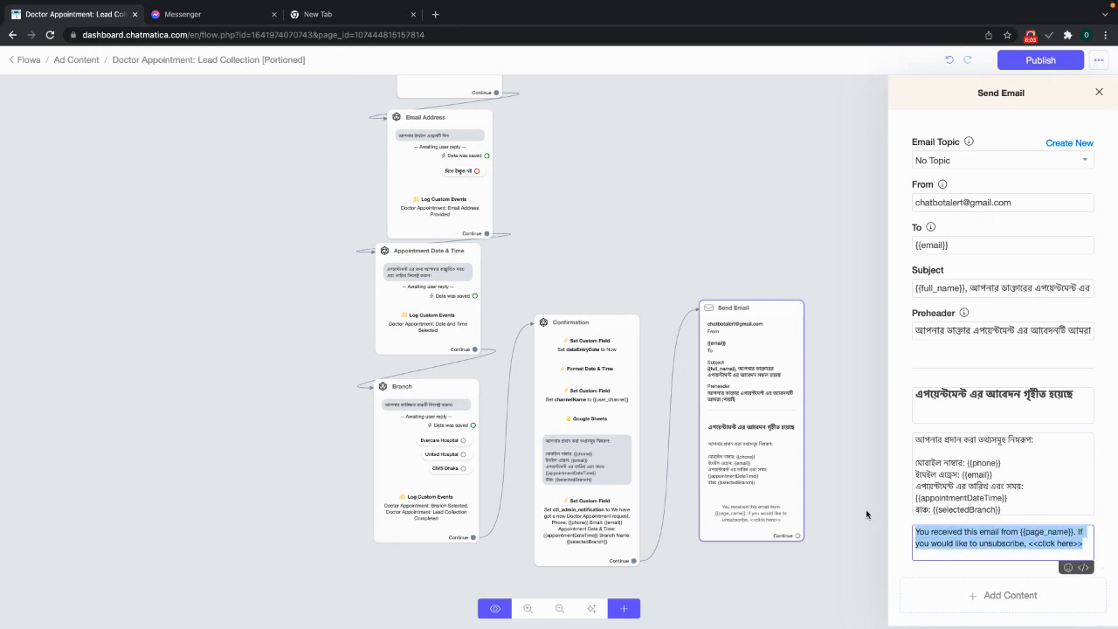
left_click(904, 374)
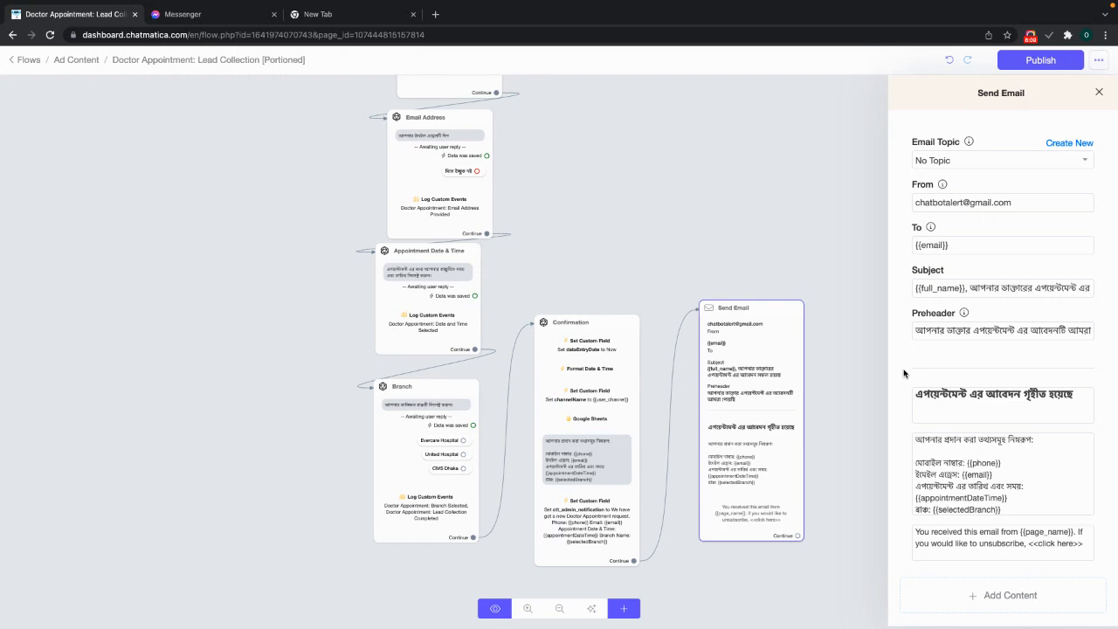
left_click_drag(918, 533, 1083, 545)
left_click(981, 539)
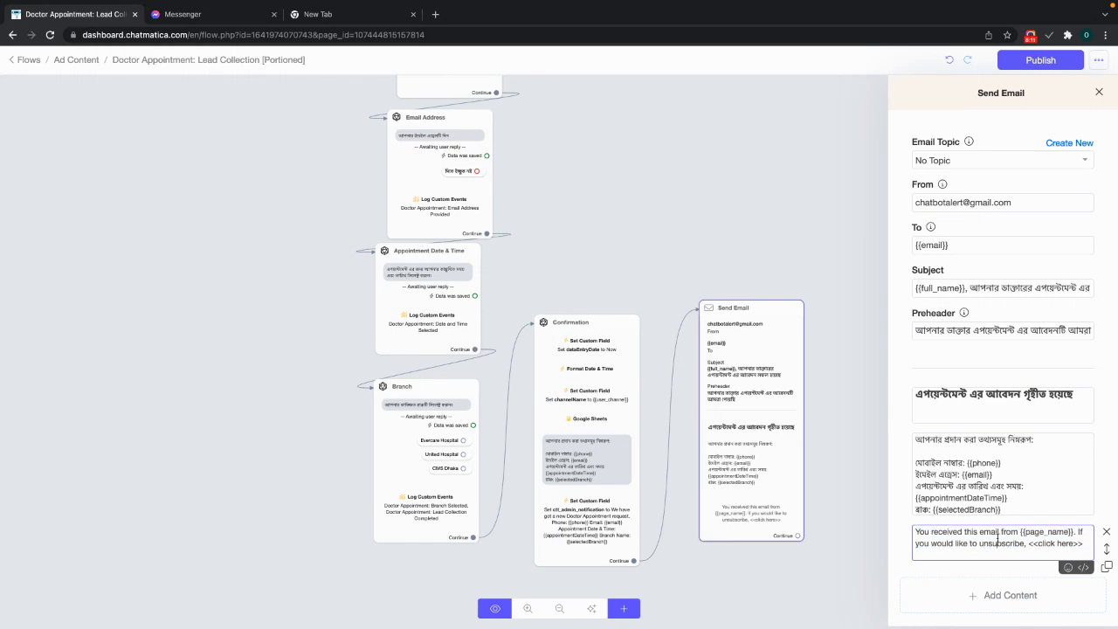
left_click(903, 534)
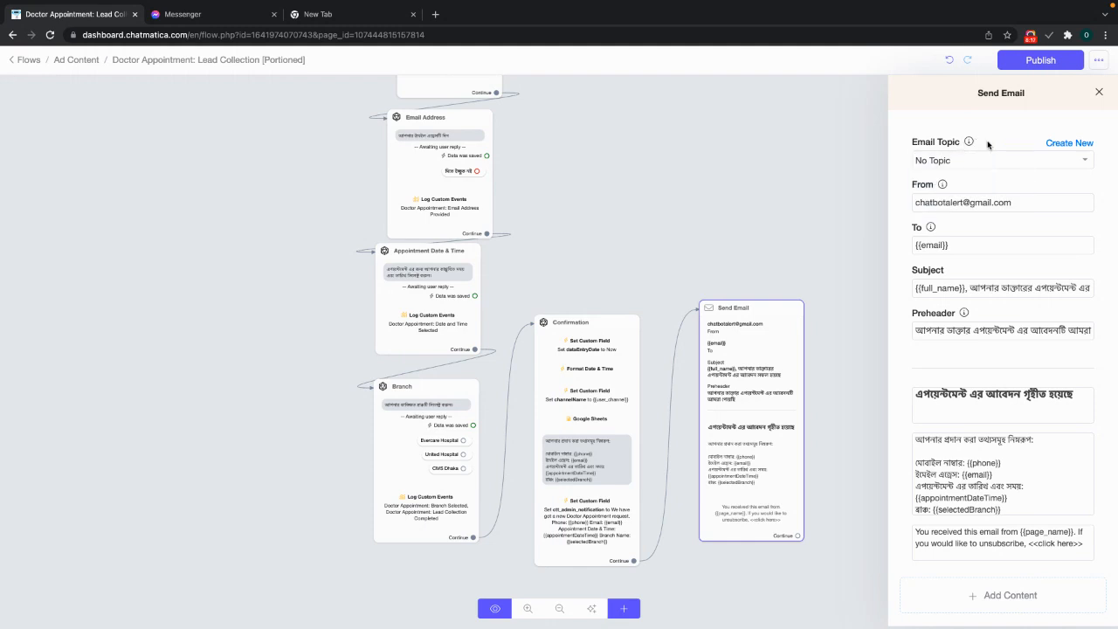
- Create a new email topic named 'Doctor Appointment Confirmation' for the Send Email step
left_click(1029, 166)
left_click(1030, 161)
left_click(1032, 162)
left_click(1032, 162)
left_click(909, 197)
left_click(1069, 144)
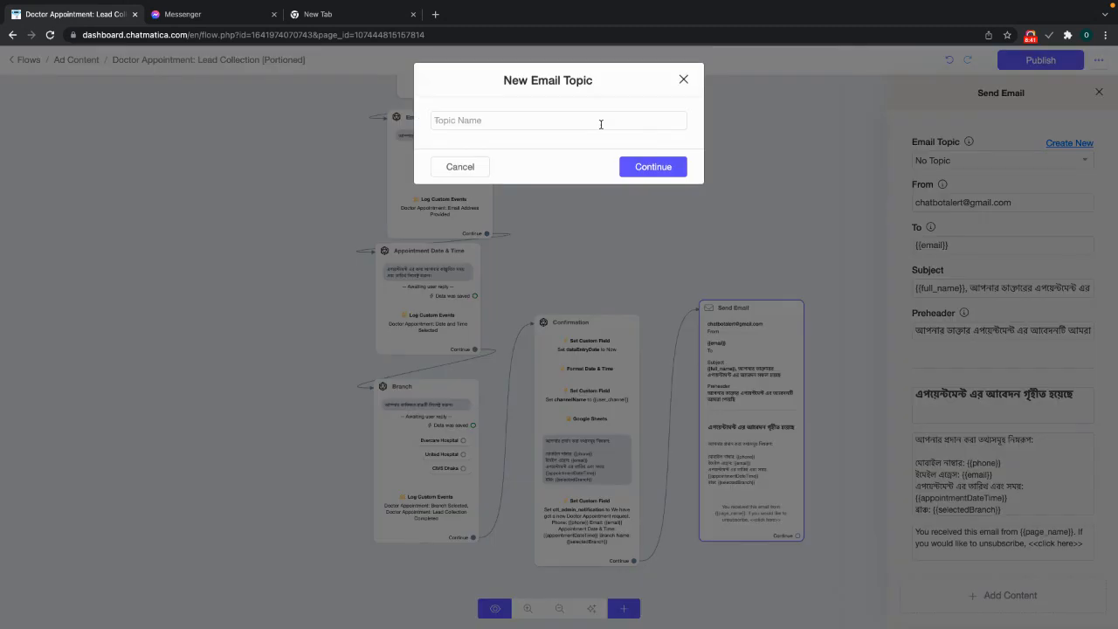
type("Doctor Appointment Confirmation")
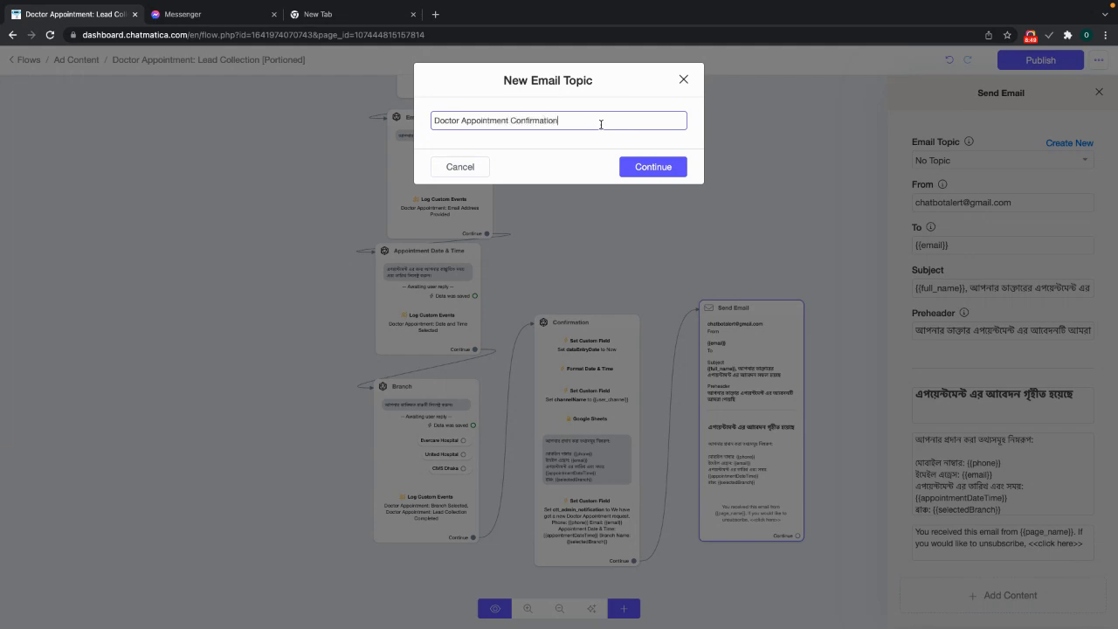
left_click(624, 172)
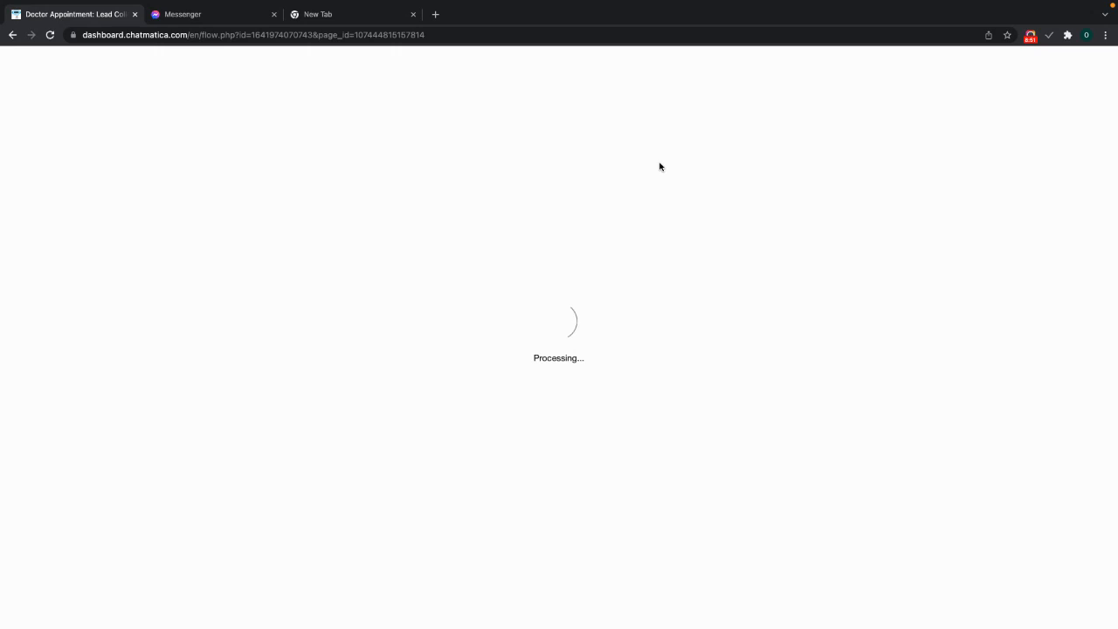
- Publish the updated flow and switch to the Messenger chat with the bot
left_click(746, 357)
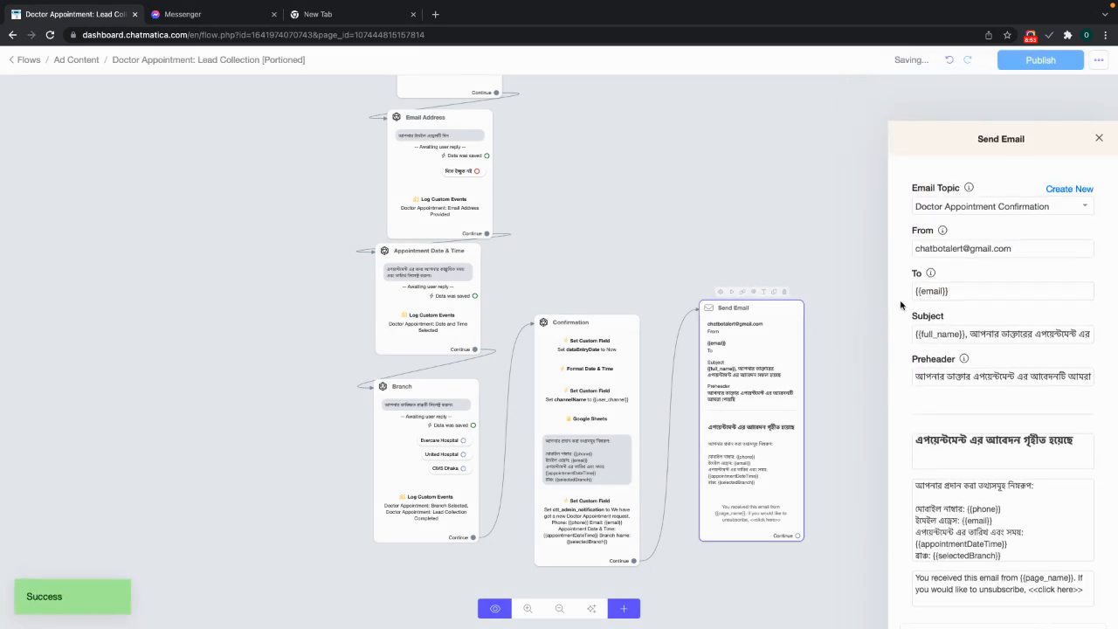
left_click(853, 163)
scroll(865, 291, "down", 1)
left_click(1033, 64)
scroll(789, 294, "up", 3)
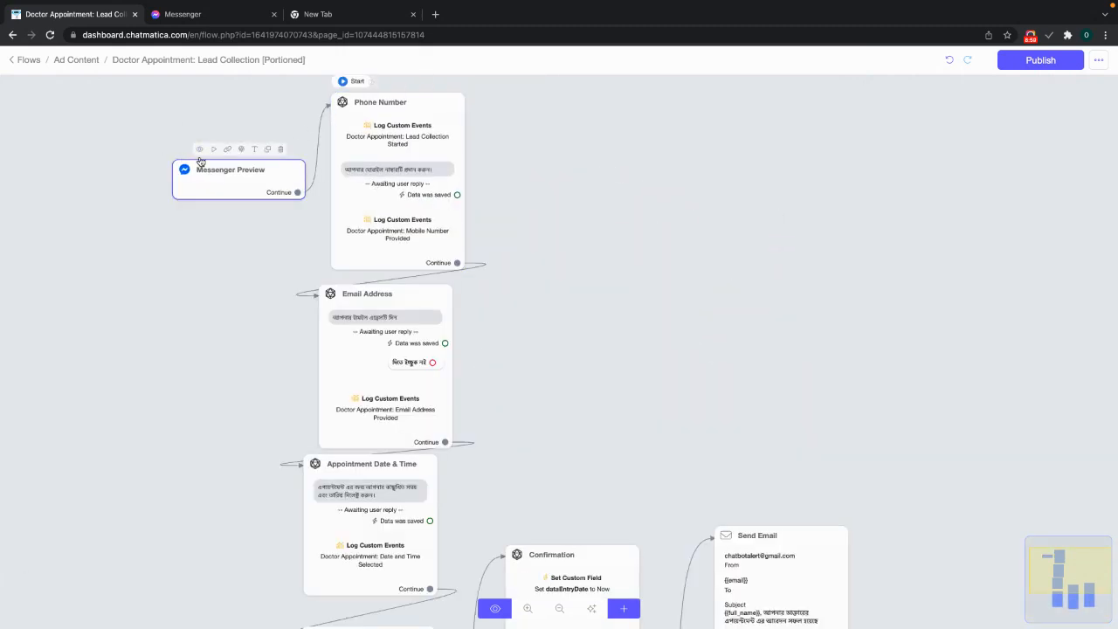
left_click(202, 44)
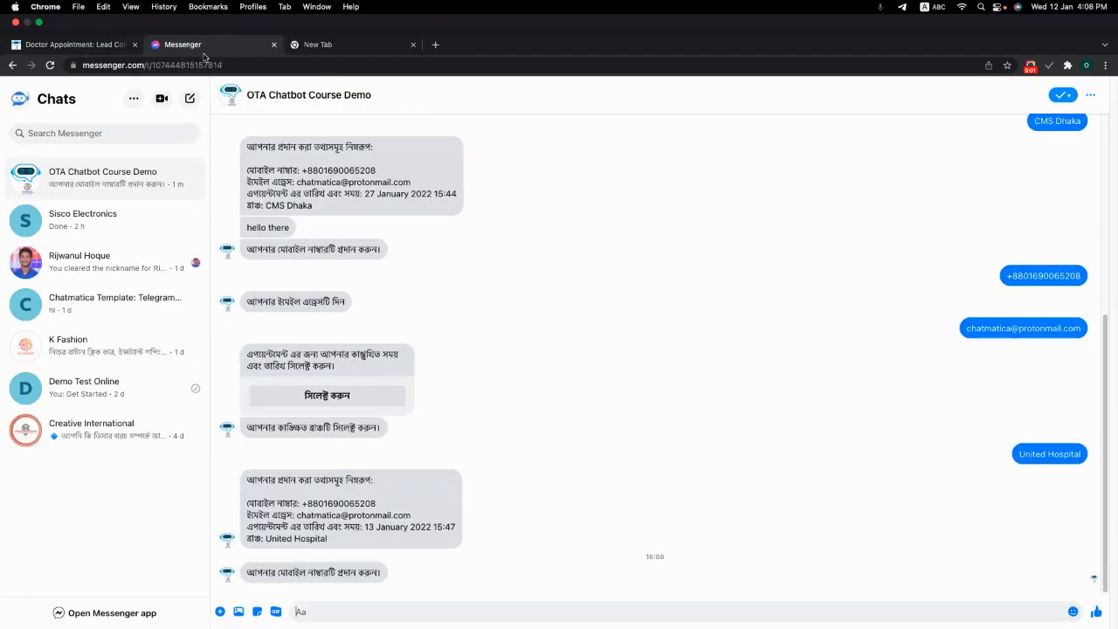
- Load Gmail in the spare tab, showing an empty Primary inbox, then return to Messenger
left_click(303, 18)
left_click(303, 40)
type("gmail.com")
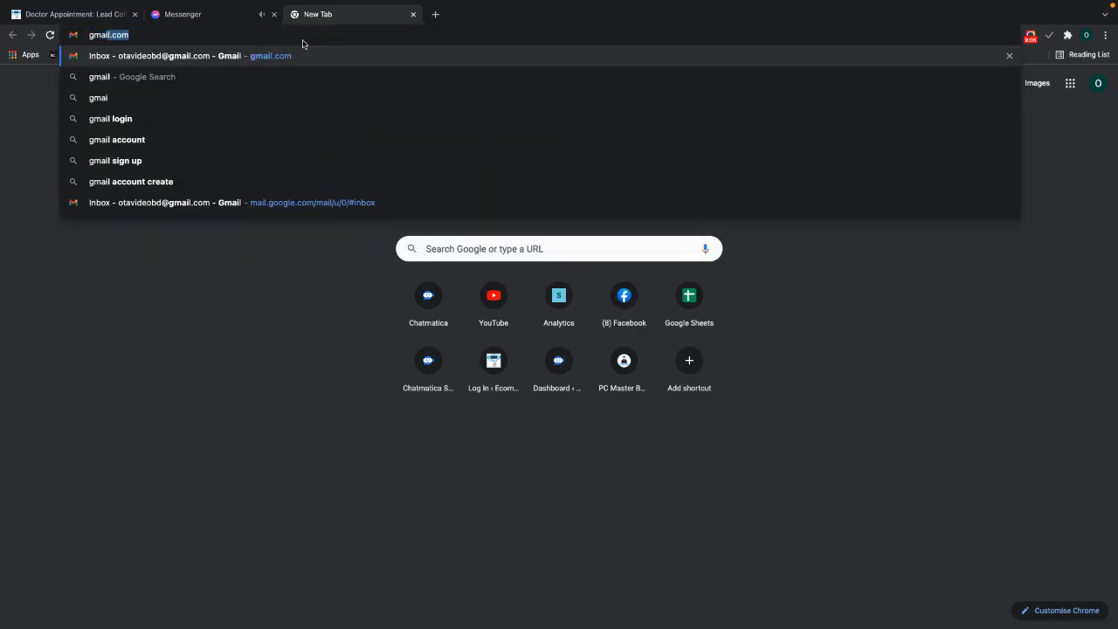
key("Return")
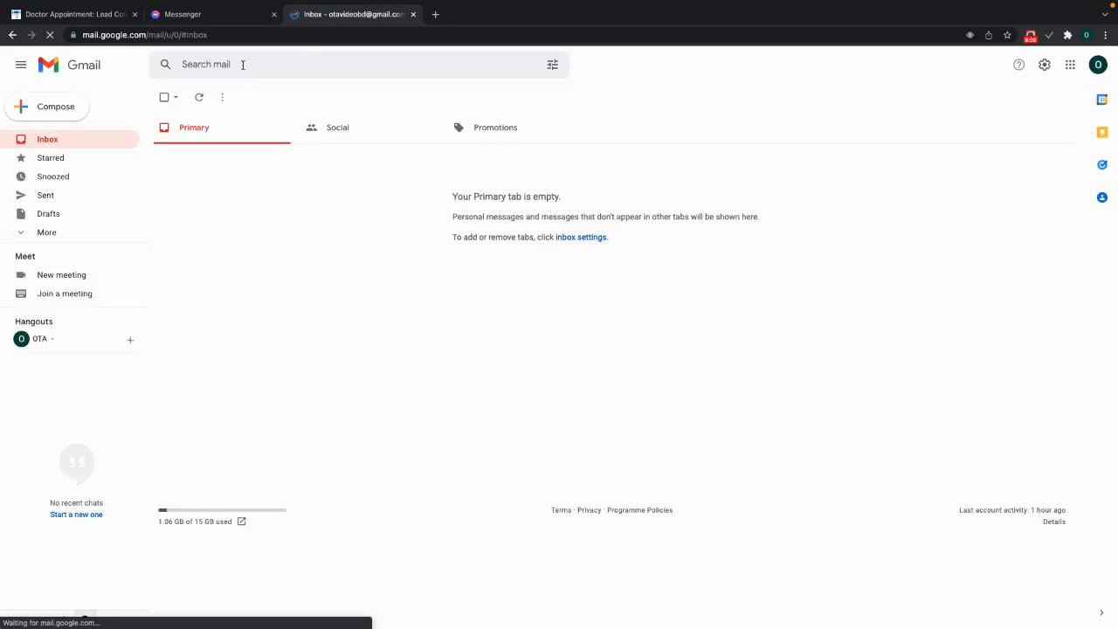
left_click(199, 26)
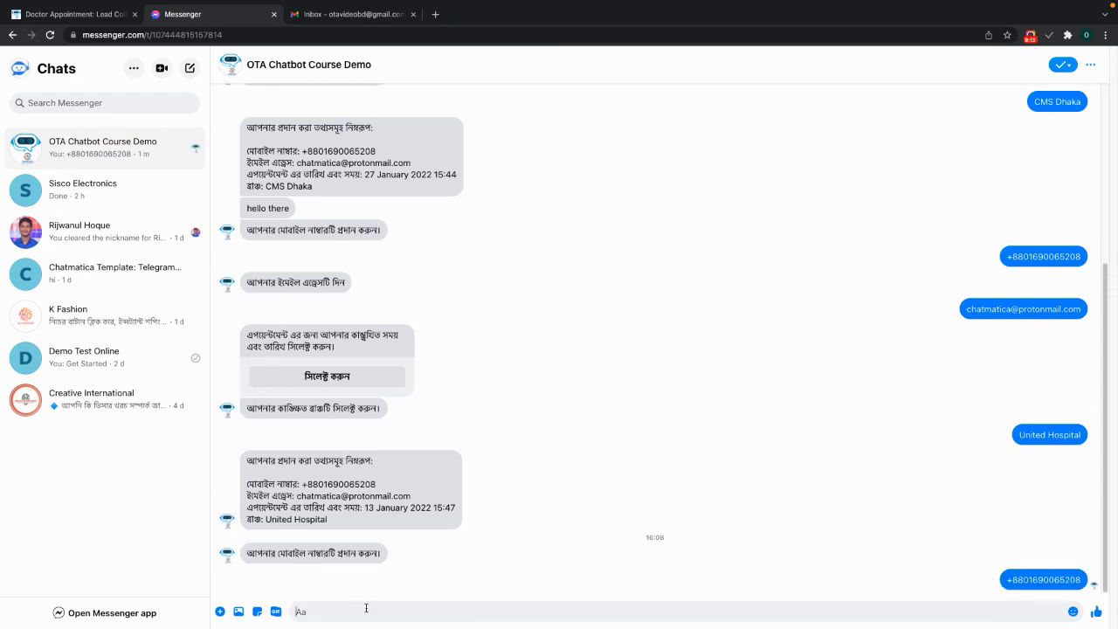
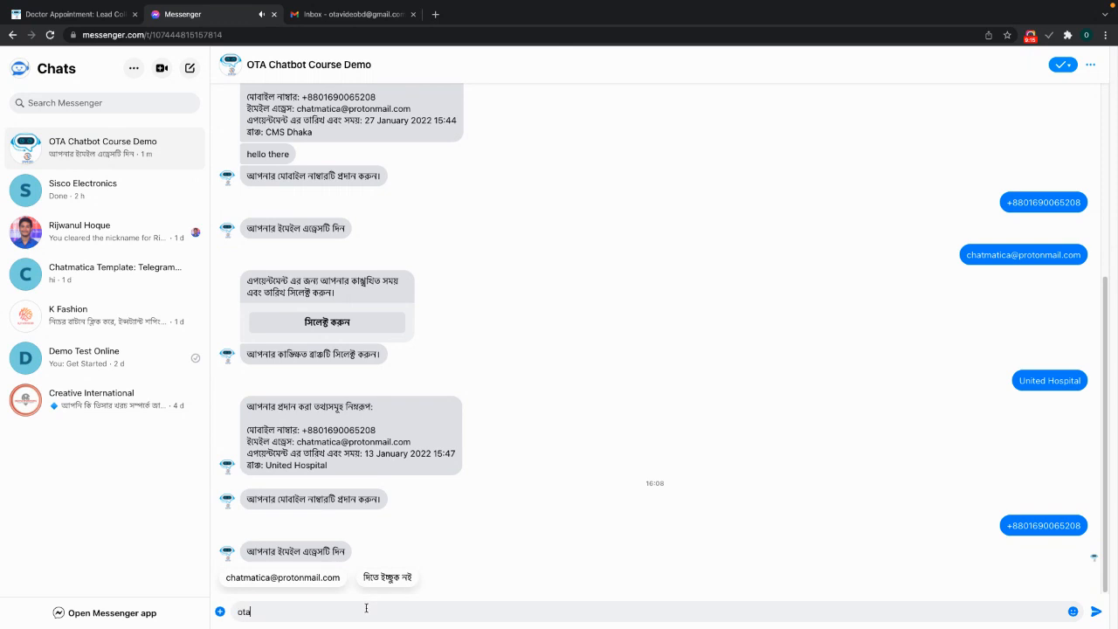
- Send the Gmail address to the bot and book 21 January 2022 16:08 in the date picker
key("Return")
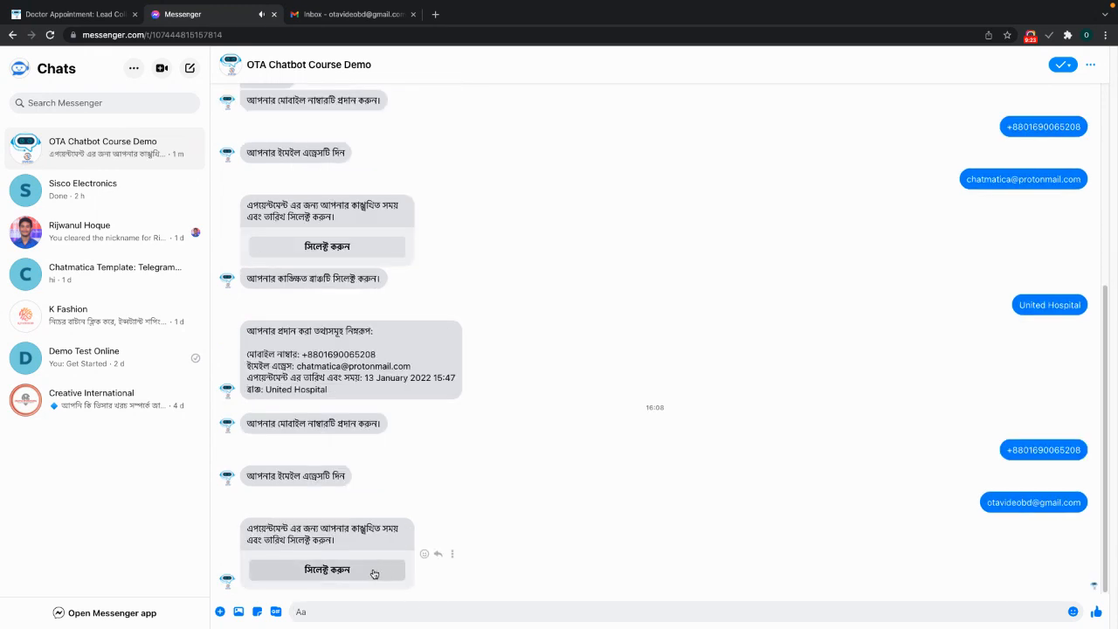
left_click(376, 572)
left_click(561, 280)
left_click(559, 293)
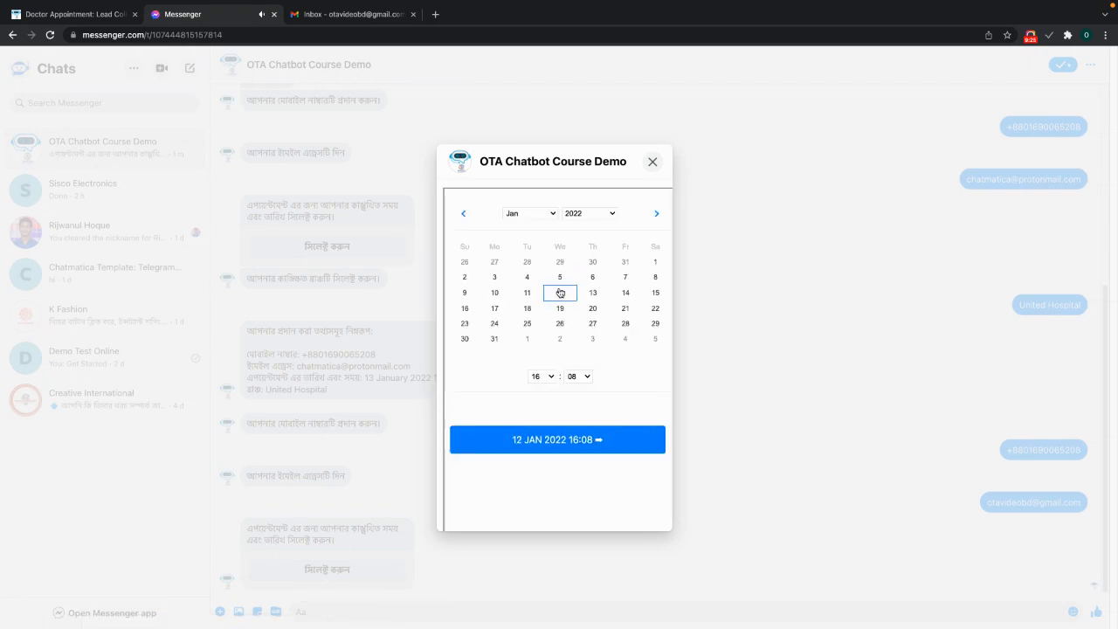
left_click(617, 309)
left_click(601, 434)
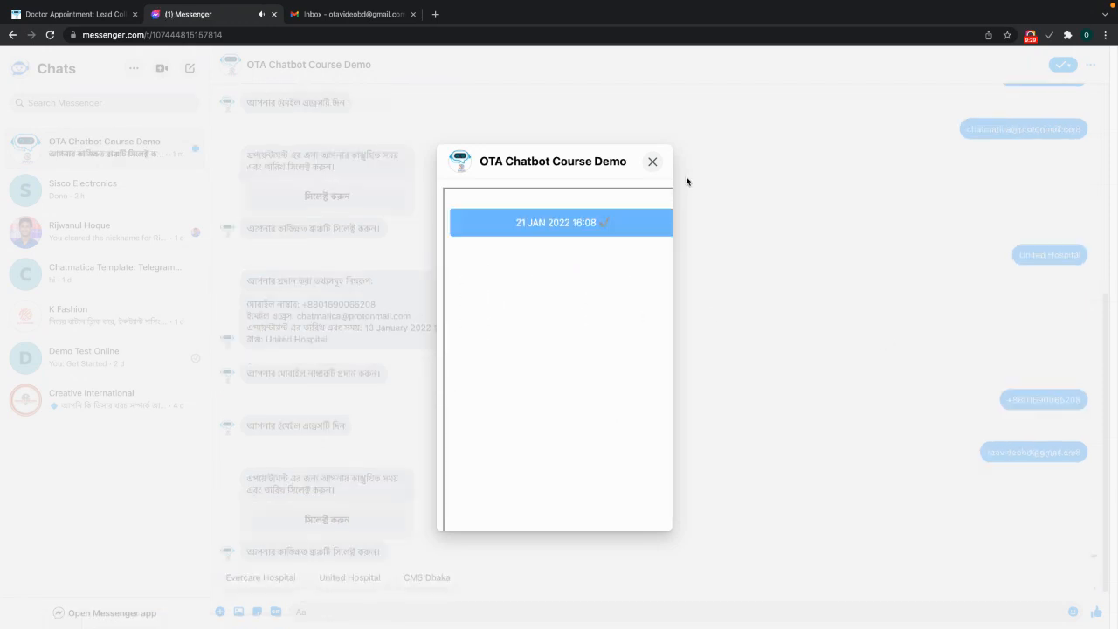
left_click(661, 165)
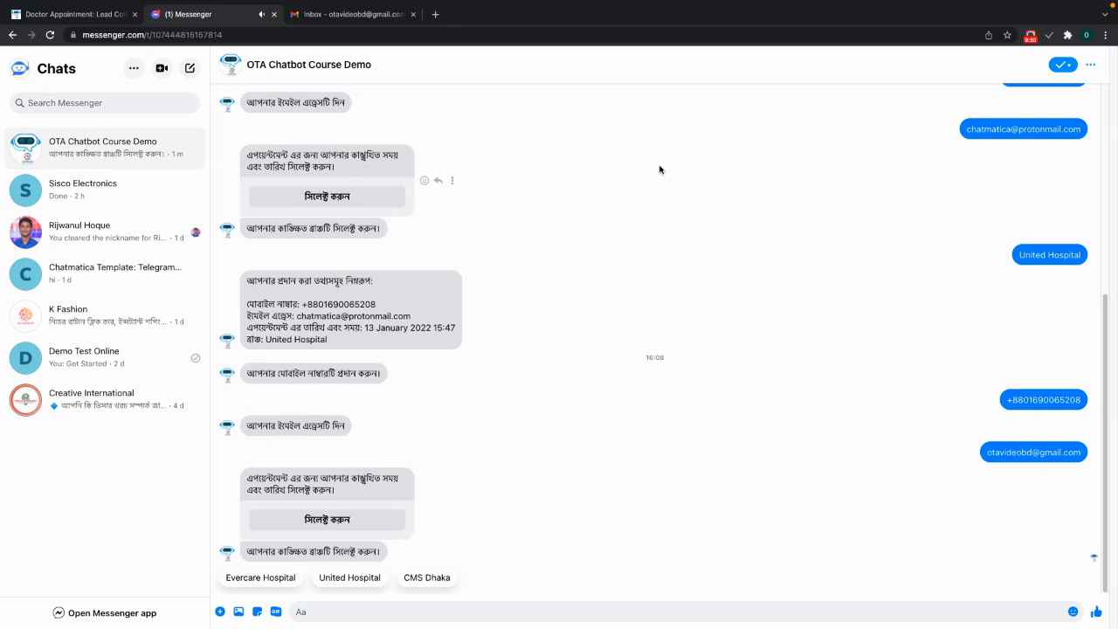
- Choose United Hospital as the branch and review the bot's appointment summary
left_click(339, 583)
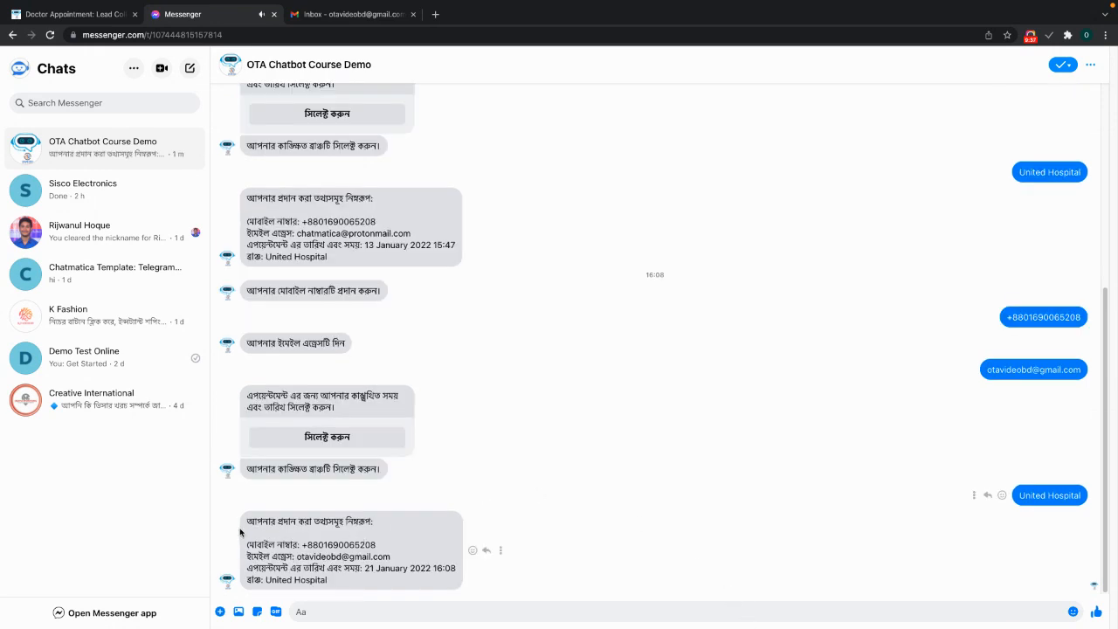
left_click_drag(251, 521, 355, 584)
left_click(355, 585)
- Leave full screen and open the Telegram Notification Group chat to see the appointment alert
mouse_move(2, 2)
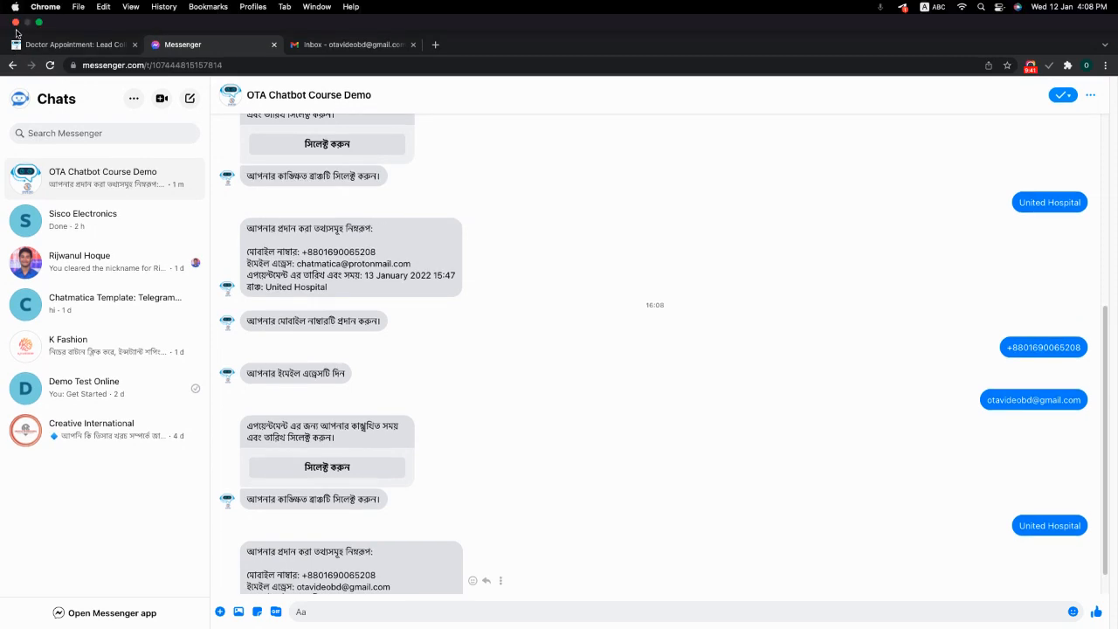
left_click(38, 24)
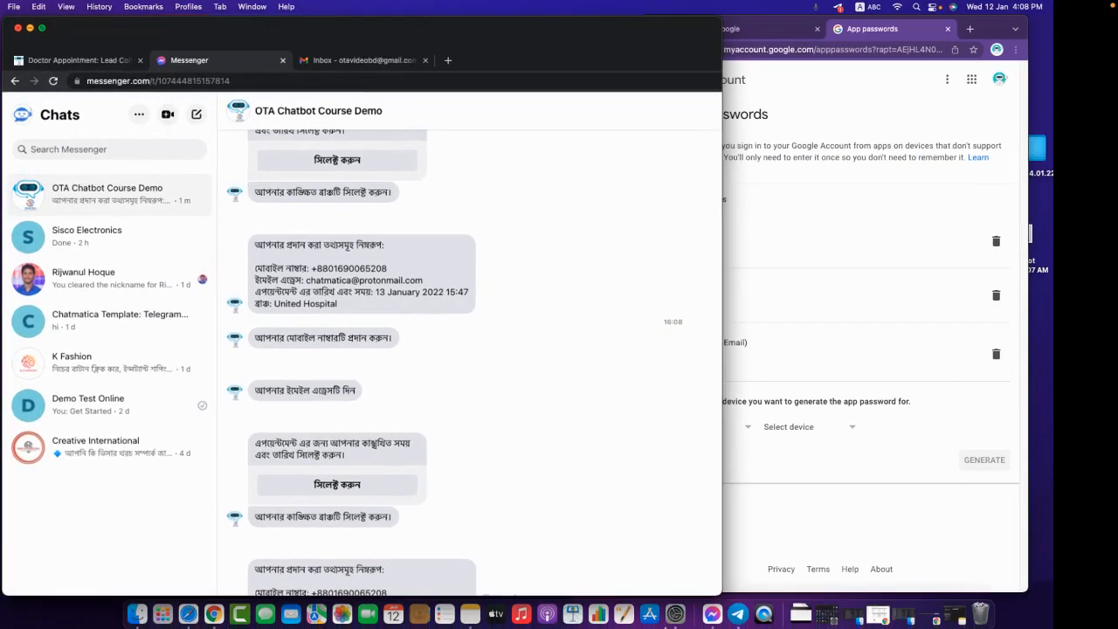
left_click(729, 594)
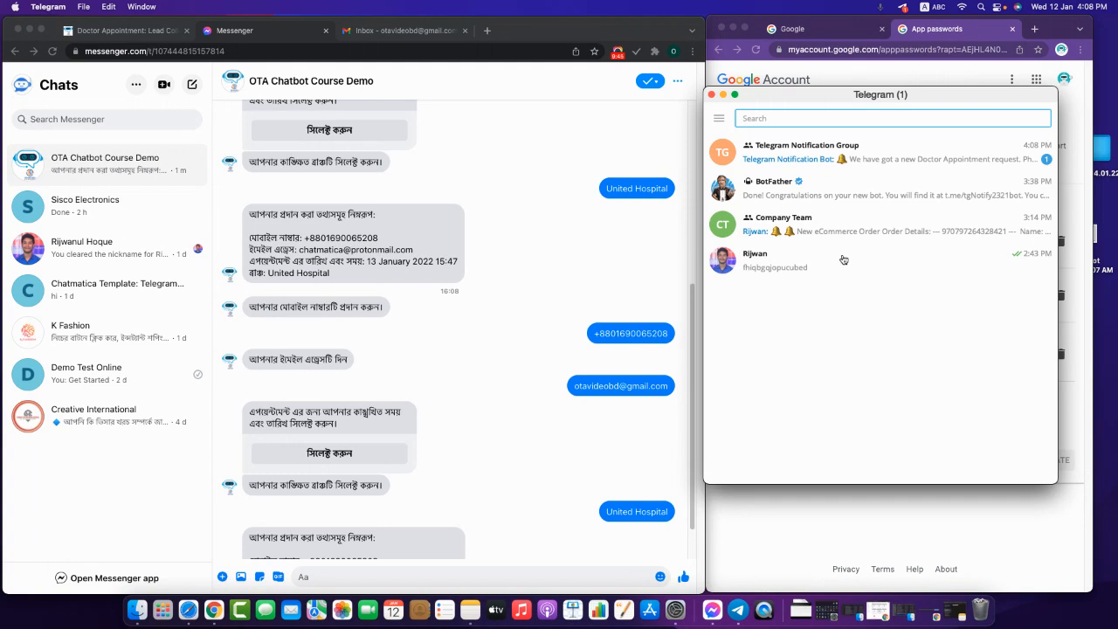
left_click(874, 153)
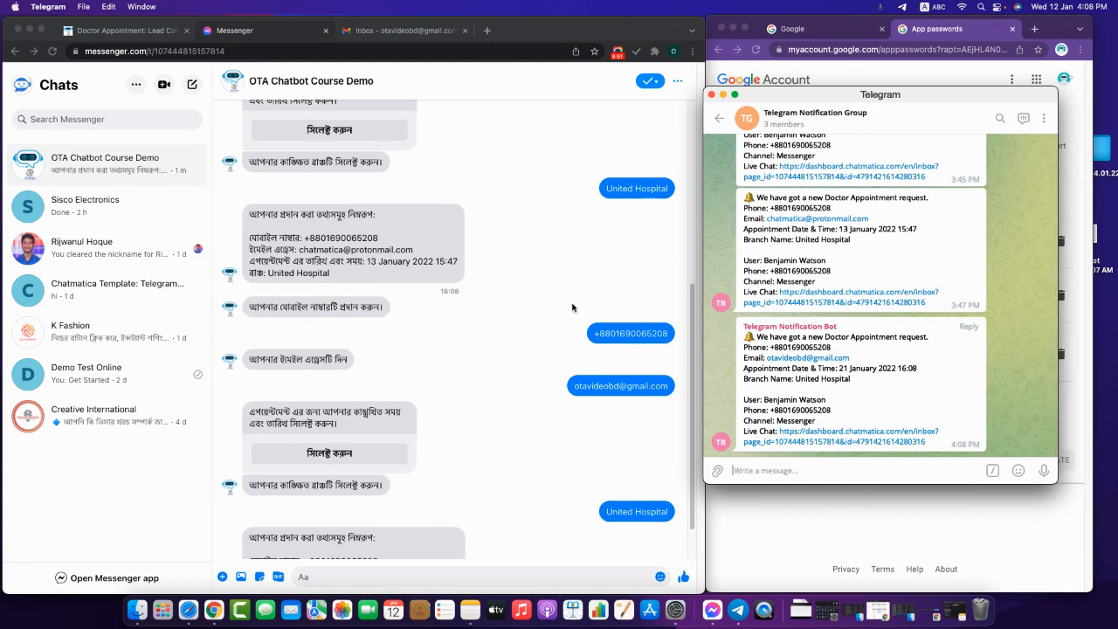
- Bring Chrome's Gmail inbox back in full screen
left_click(526, 292)
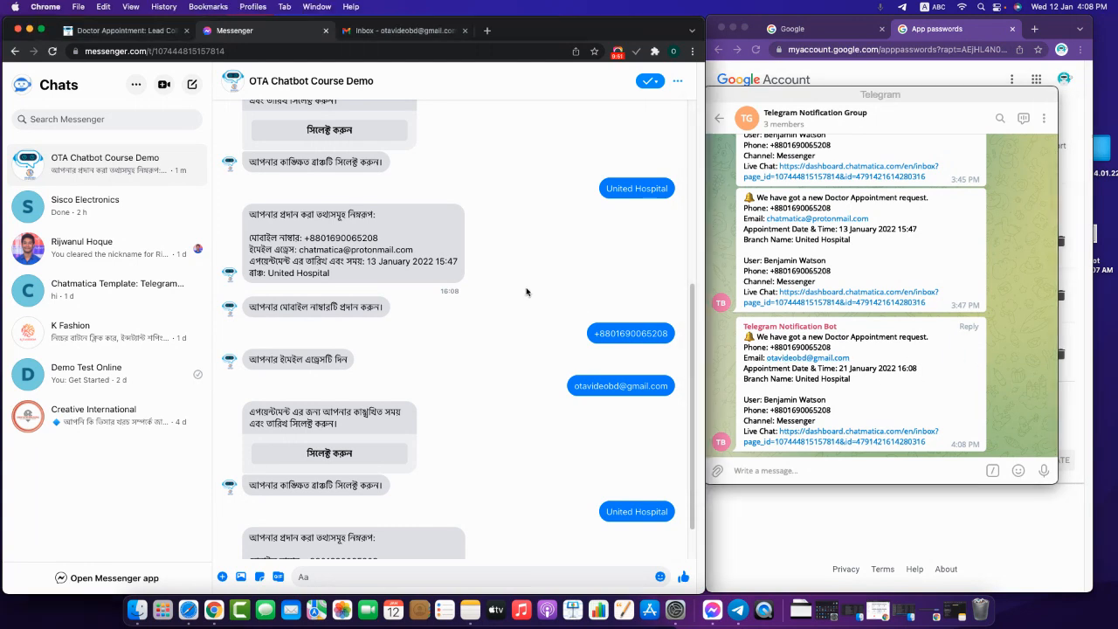
left_click(370, 38)
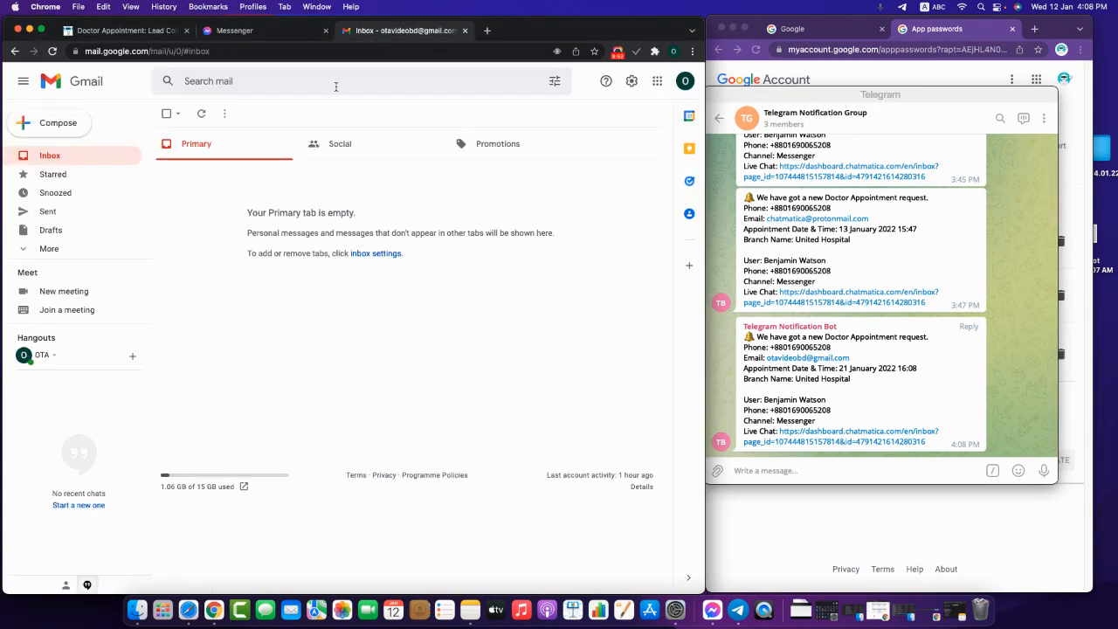
left_click(41, 29)
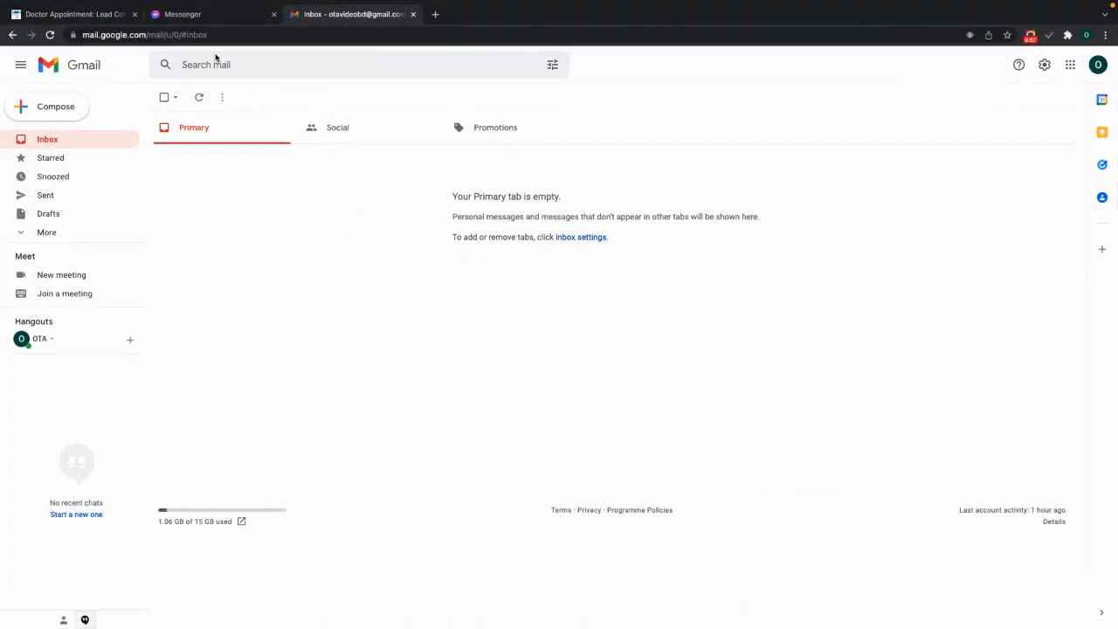
- Glance at the flow editor, then scroll through the Messenger chat
left_click(107, 14)
mouse_move(254, 8)
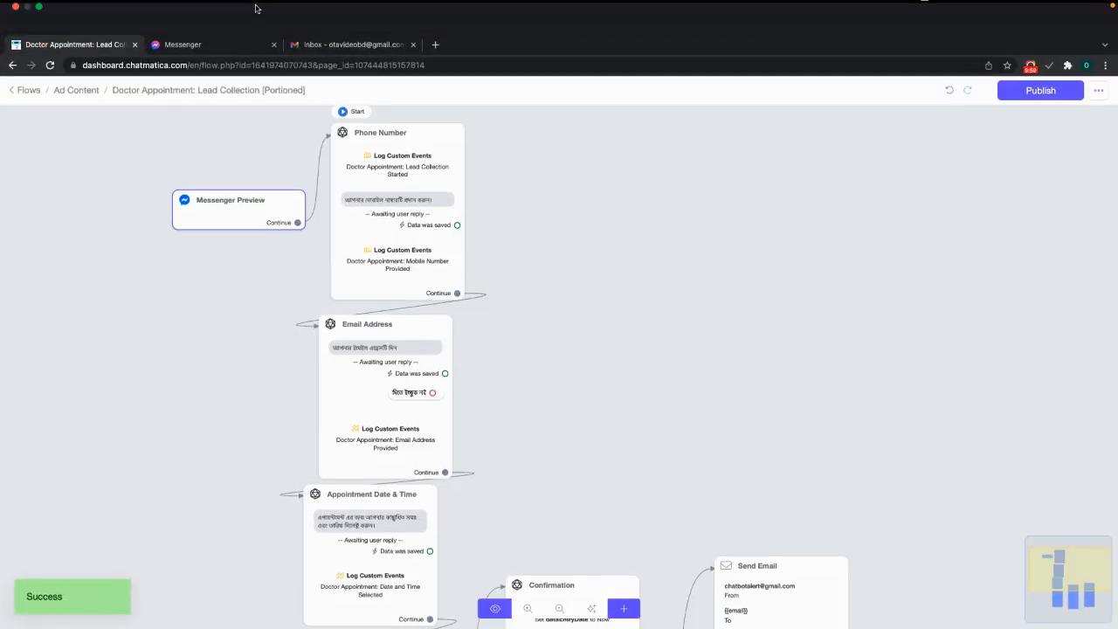
left_click(241, 46)
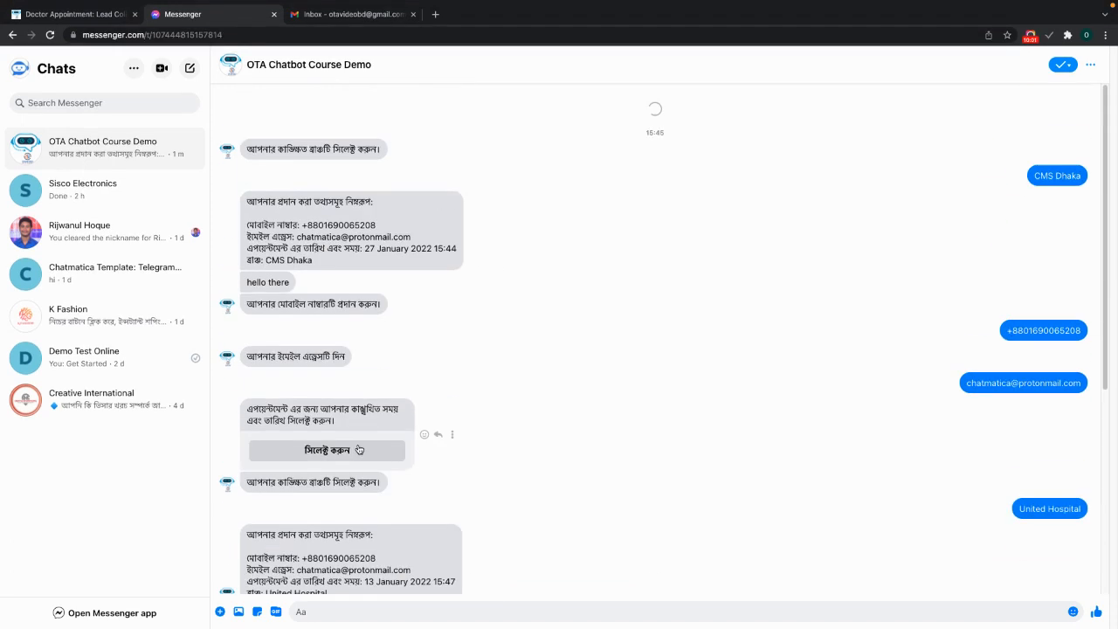
scroll(402, 476, "up", 3)
scroll(1075, 472, "down", 5)
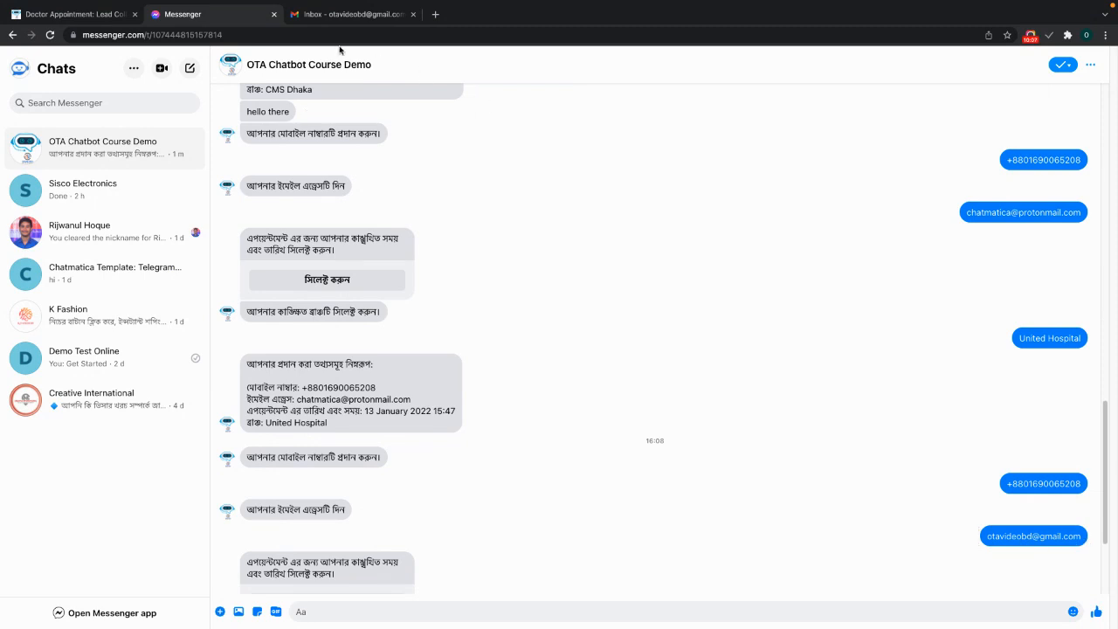
- Search Gmail's Inbox, Starred and Spam for the email, then return to the flow editor
left_click(330, 15)
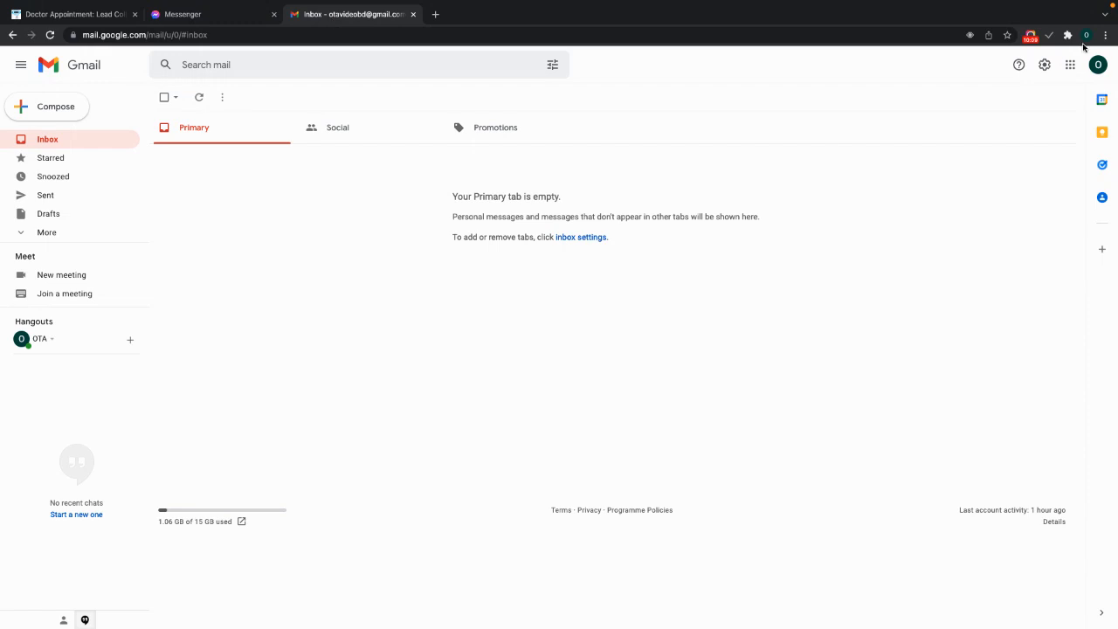
left_click(44, 160)
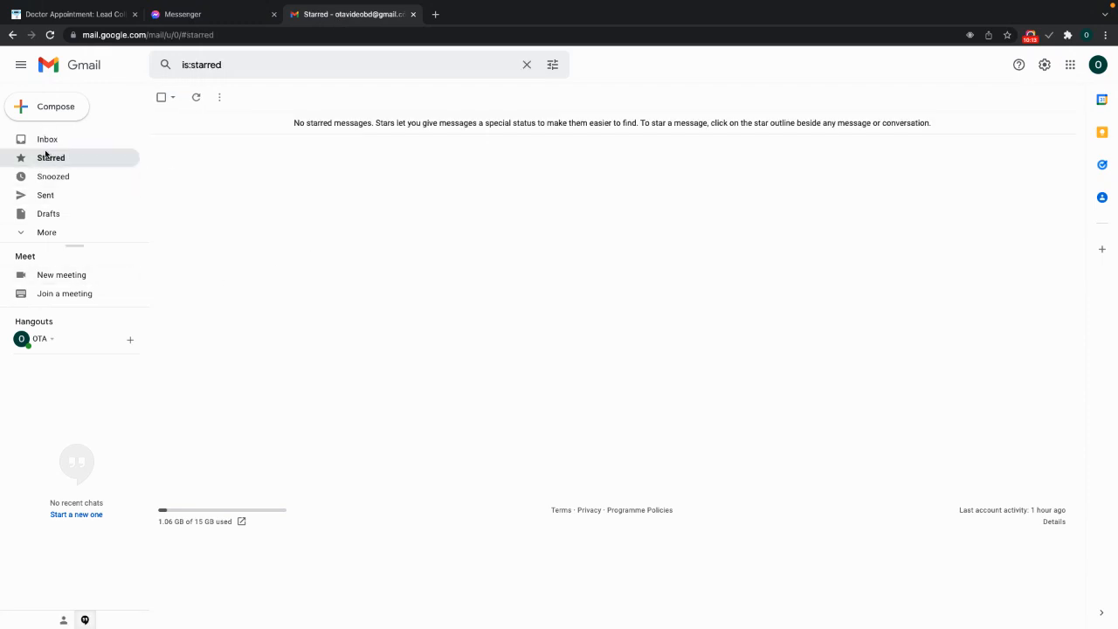
left_click(47, 146)
left_click(37, 240)
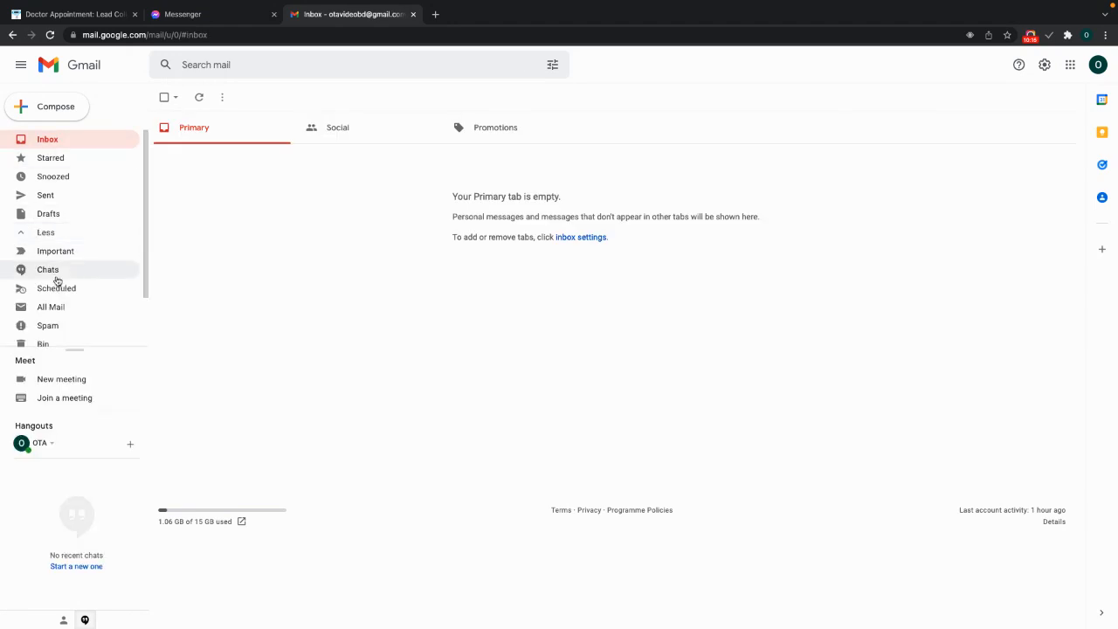
scroll(55, 317, "down", 2)
left_click(48, 263)
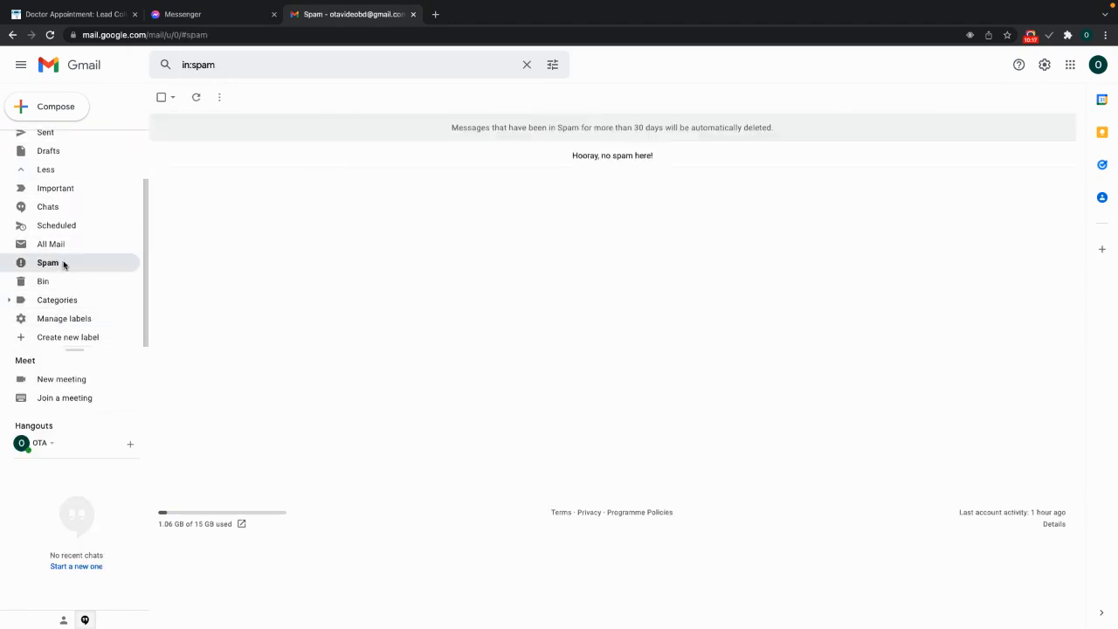
scroll(54, 223, "up", 2)
left_click(52, 142)
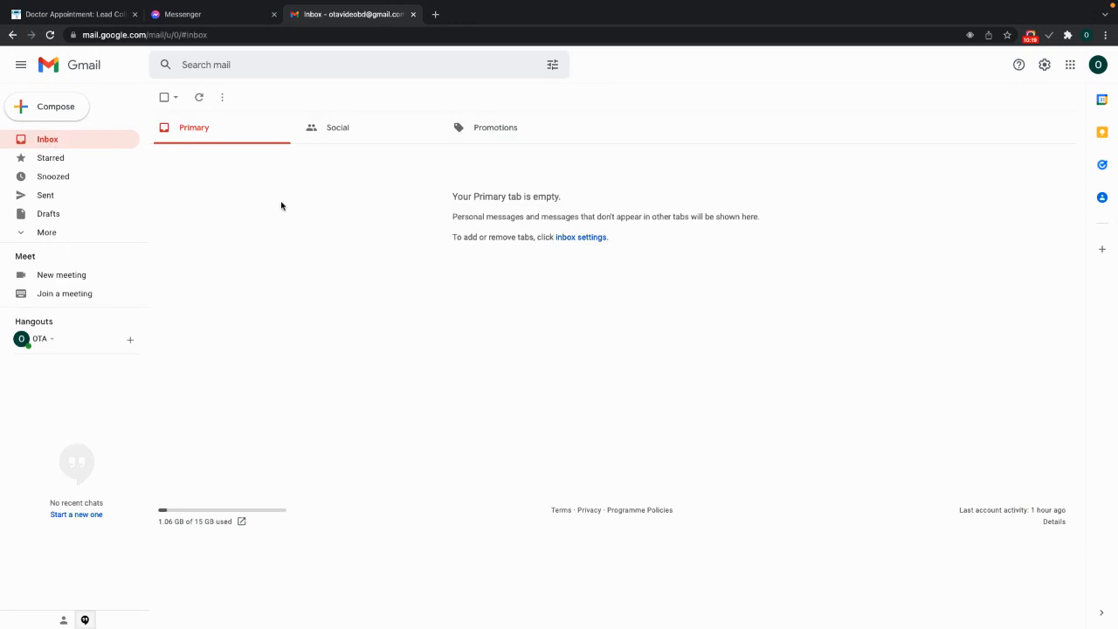
key("ctrl+1")
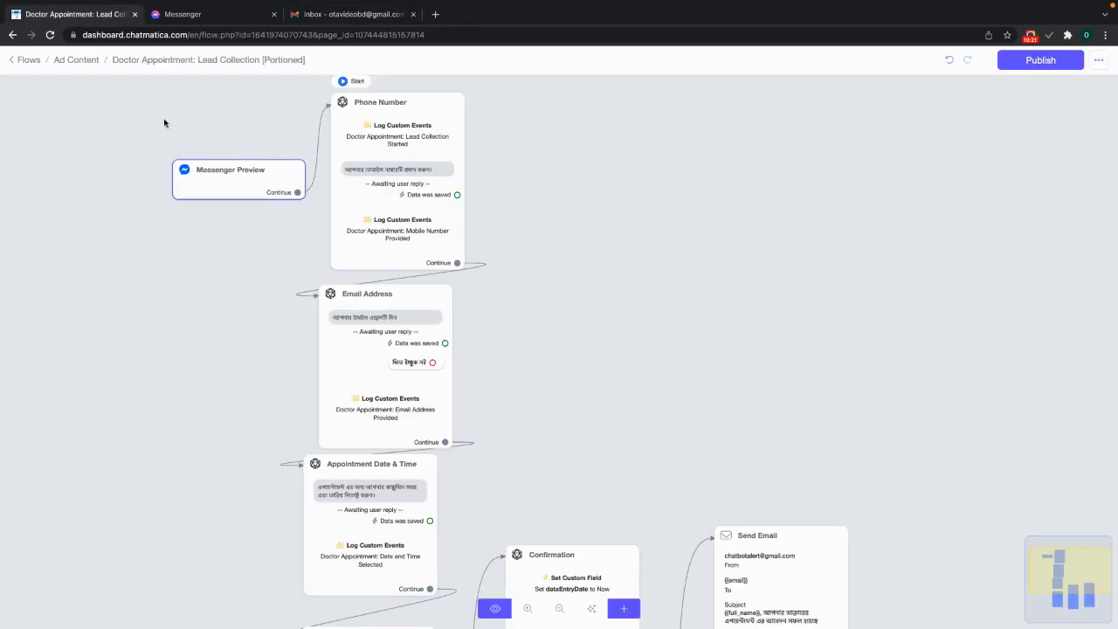
- Open Flows in a new tab and read the Error Log's SendMail error 'No opted-in to receive email'
right_click(19, 60)
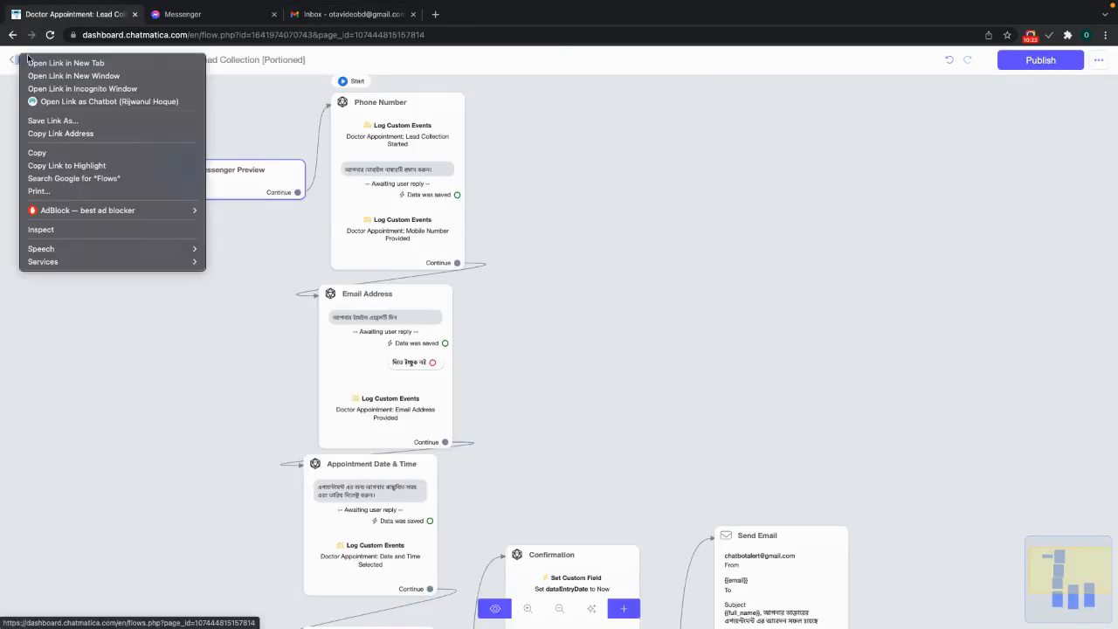
left_click(30, 67)
left_click(207, 14)
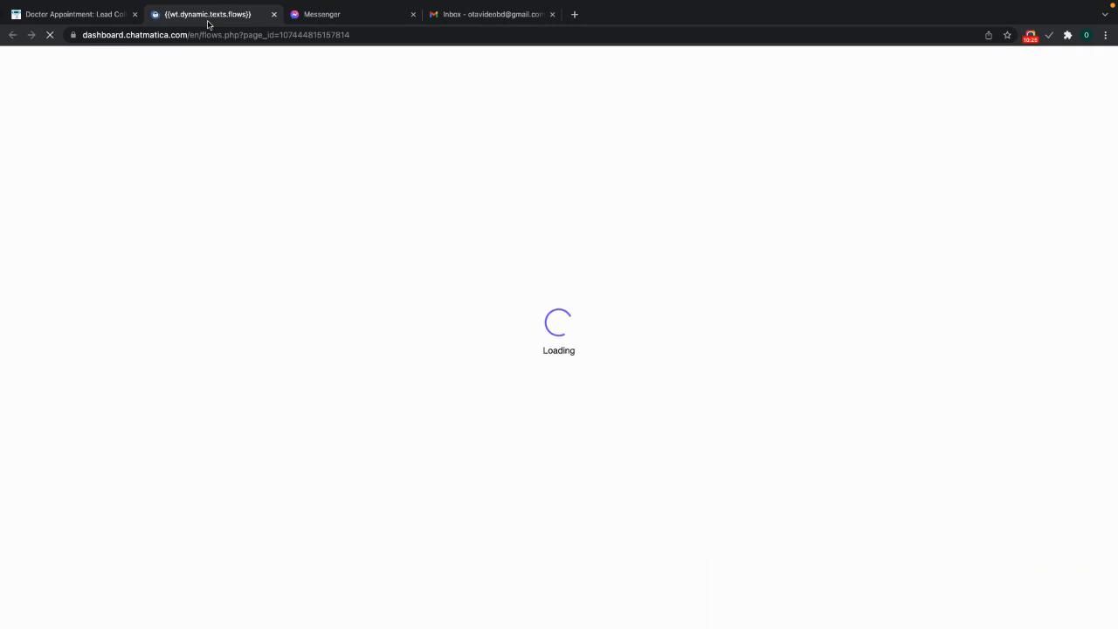
left_click(728, 144)
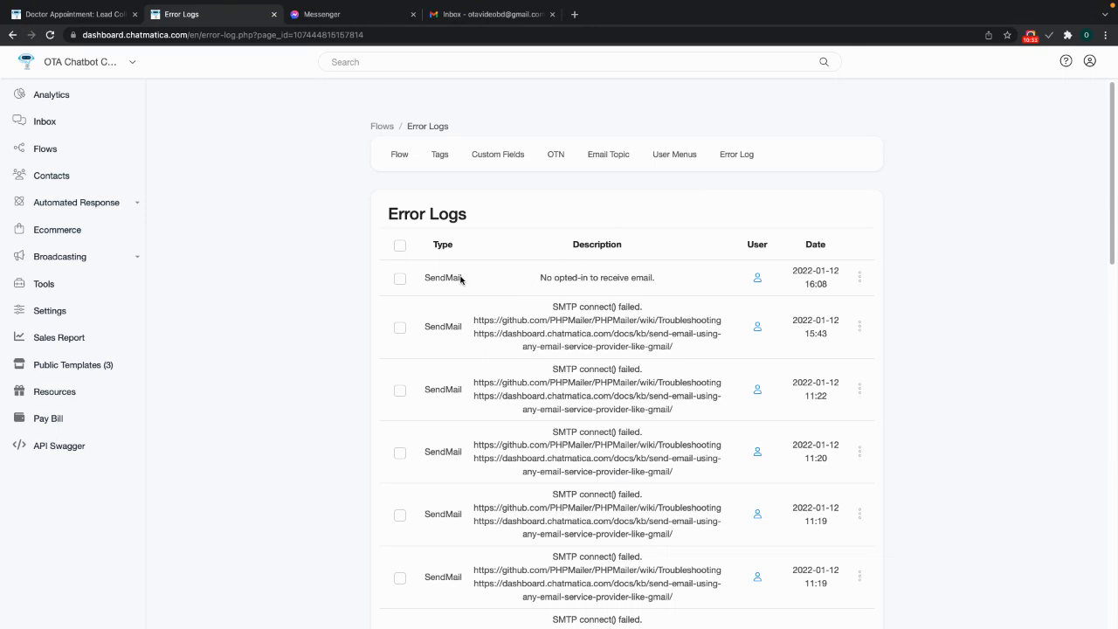
left_click_drag(541, 279, 898, 286)
left_click(711, 279)
left_click(87, 14)
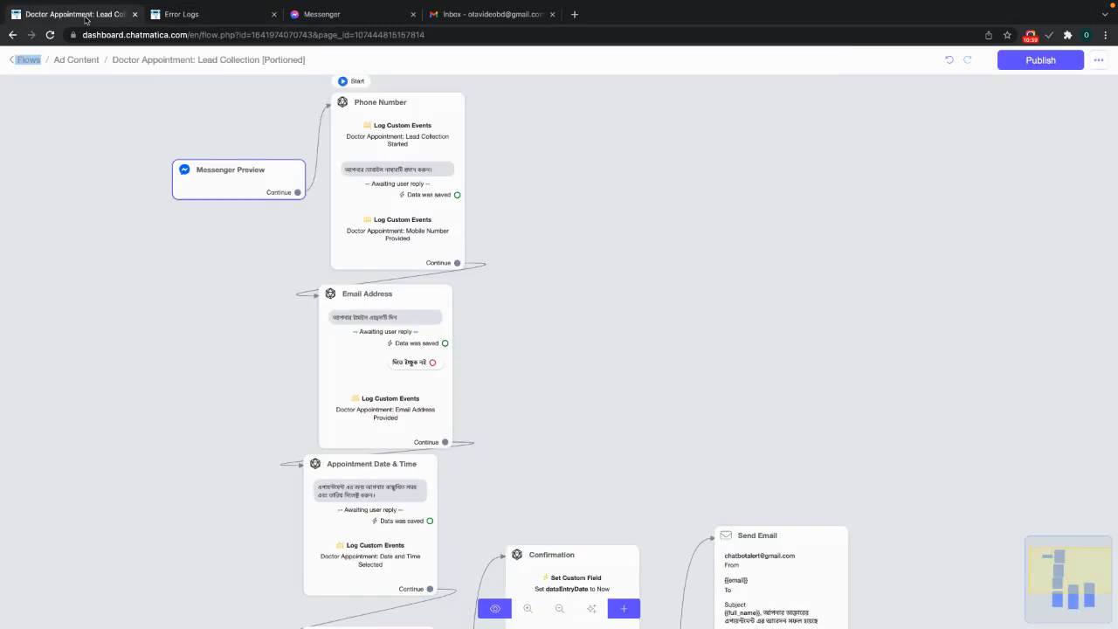
- Move Send Email right and add a new Action step fed by Confirmation's Continue
scroll(779, 347, "down", 4)
scroll(798, 368, "down", 2)
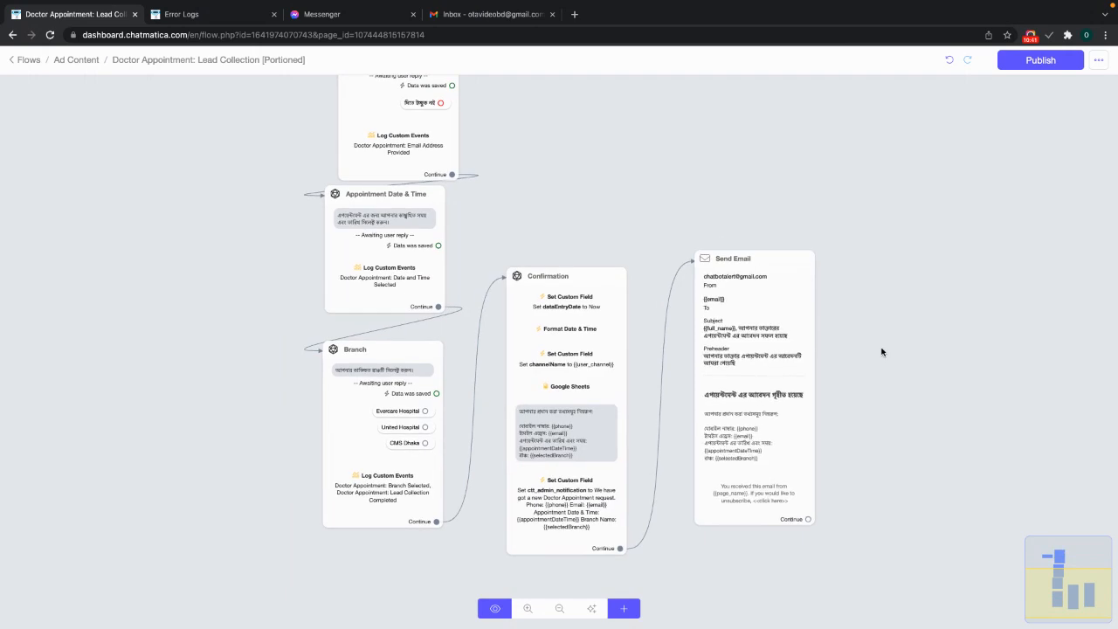
left_click(743, 255)
left_click(808, 536)
left_click_drag(771, 467, 870, 472)
left_click(624, 611)
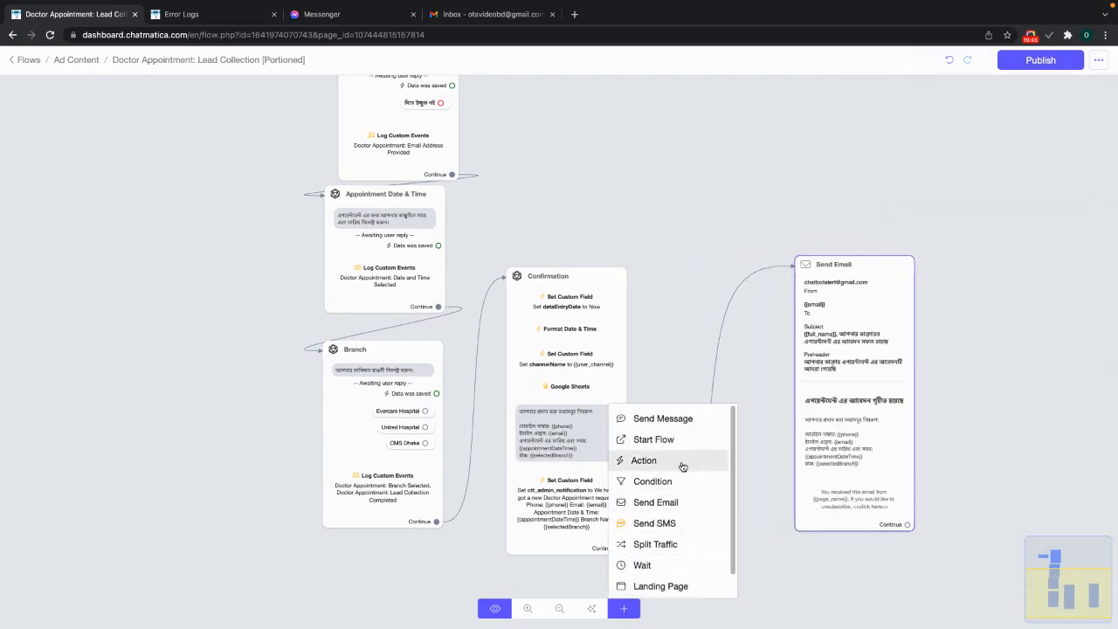
left_click(646, 460)
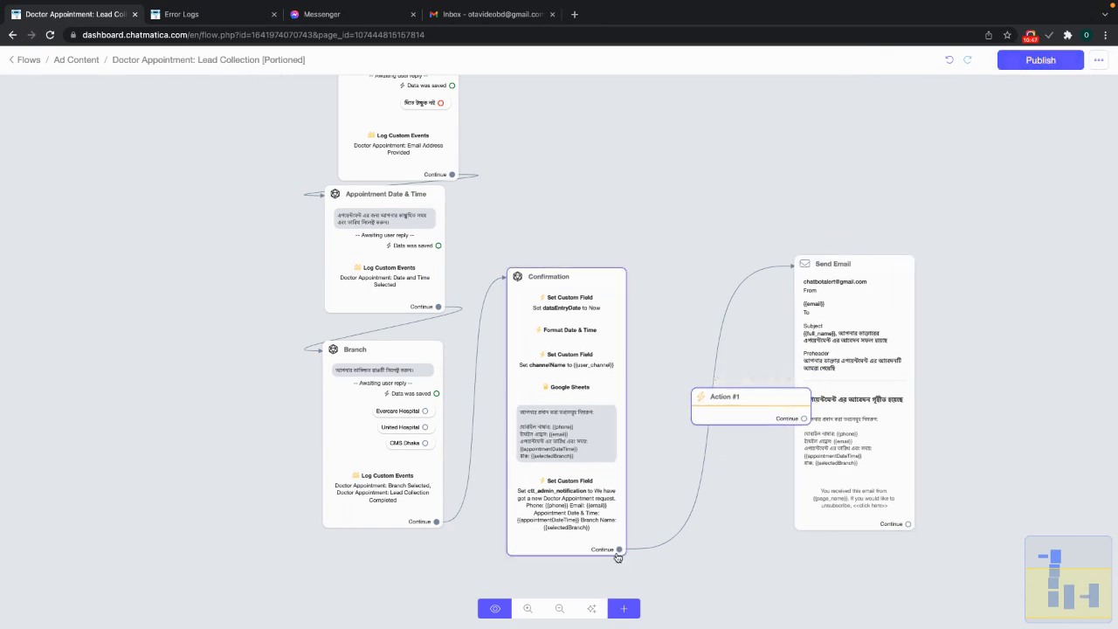
left_click_drag(619, 548, 672, 458)
- Give the action Email > Set Email Opt-In and connect it to Send Email
left_click(659, 447)
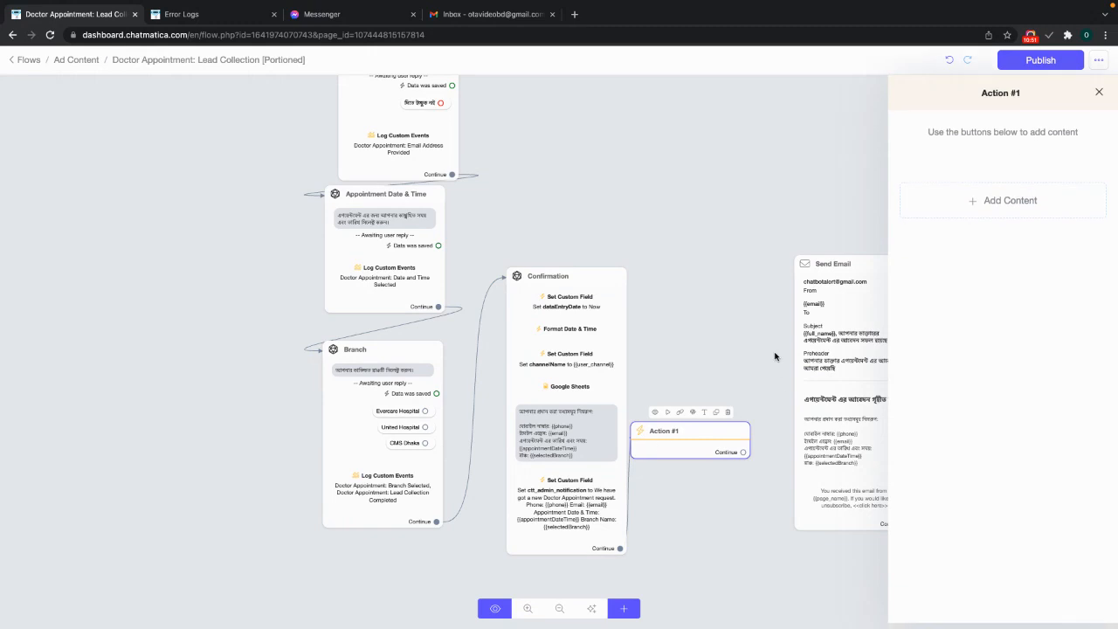
left_click(1011, 200)
mouse_move(957, 243)
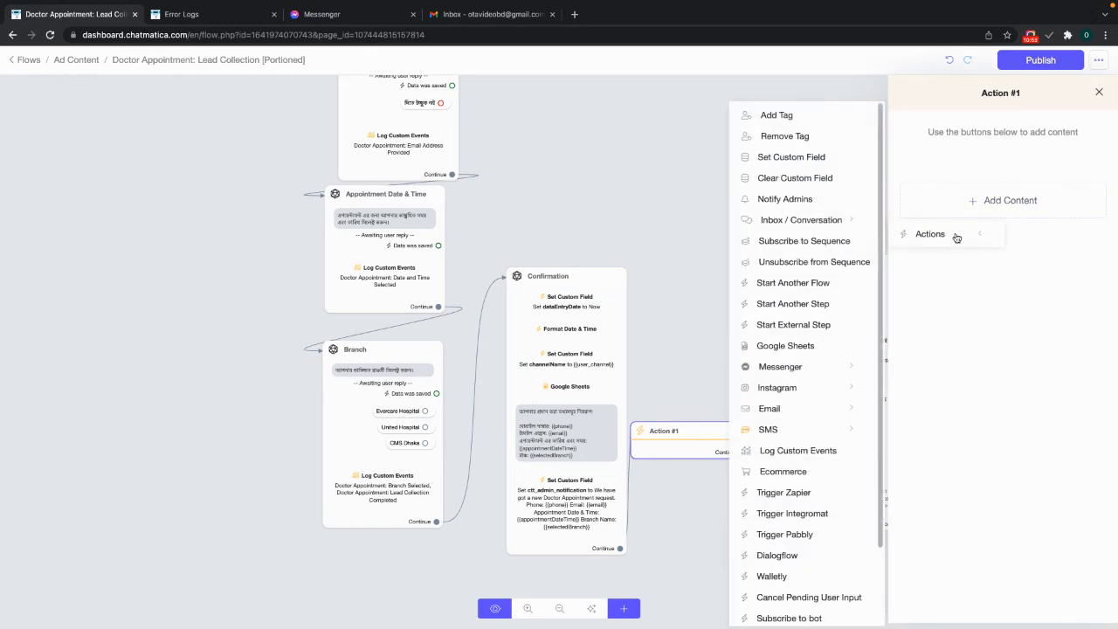
mouse_move(779, 417)
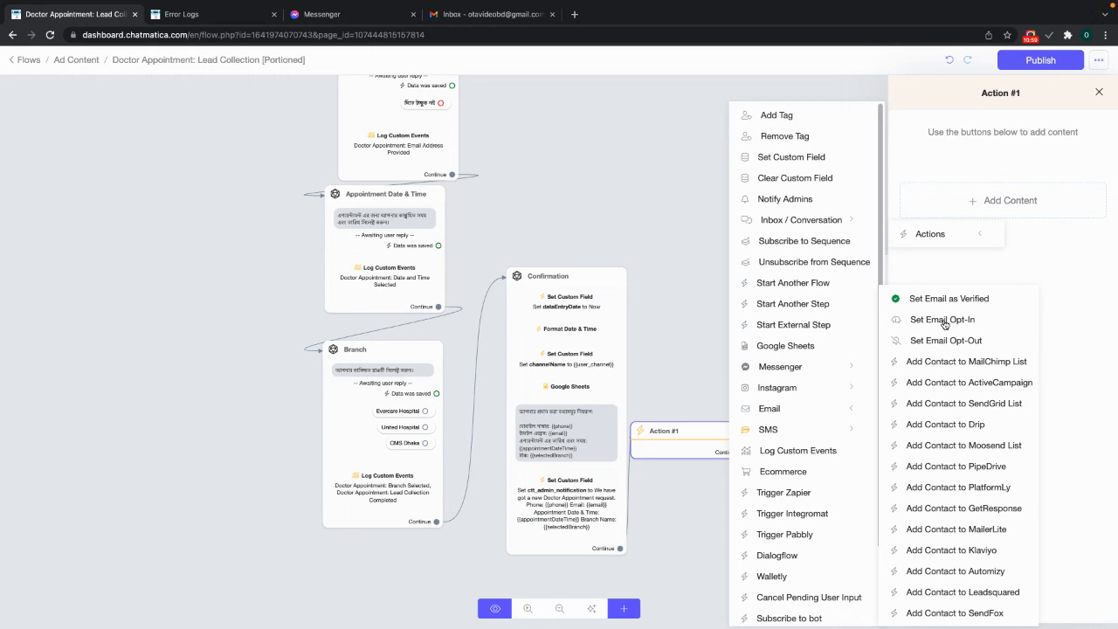
left_click(944, 321)
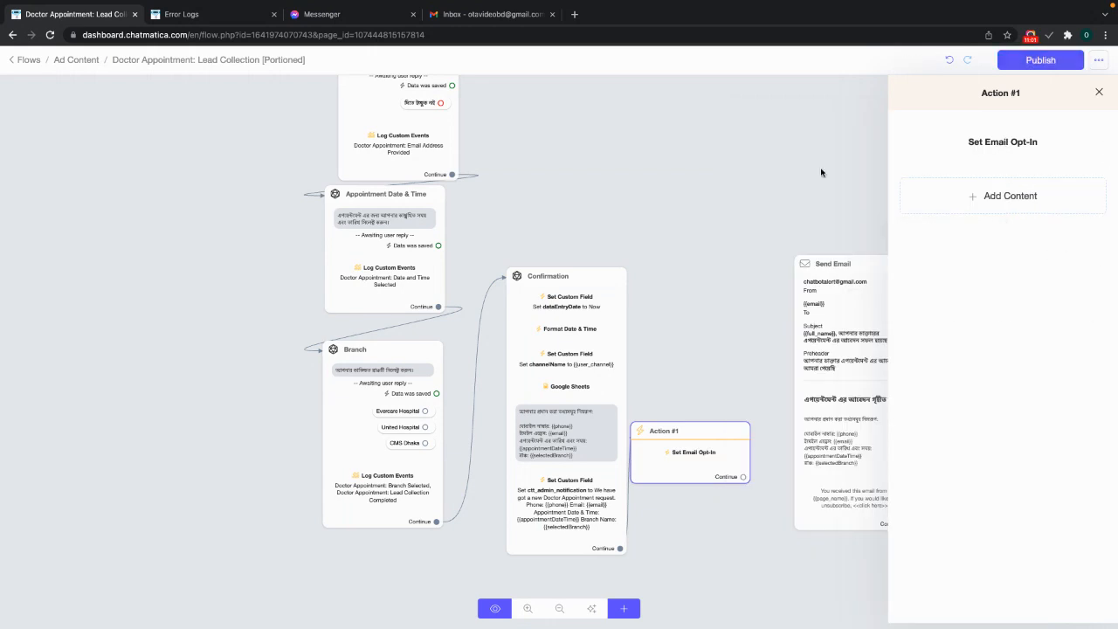
left_click(821, 173)
left_click_drag(709, 453, 836, 332)
- Name the action step 'Email Opt-in' and publish the updated flow
left_click(716, 412)
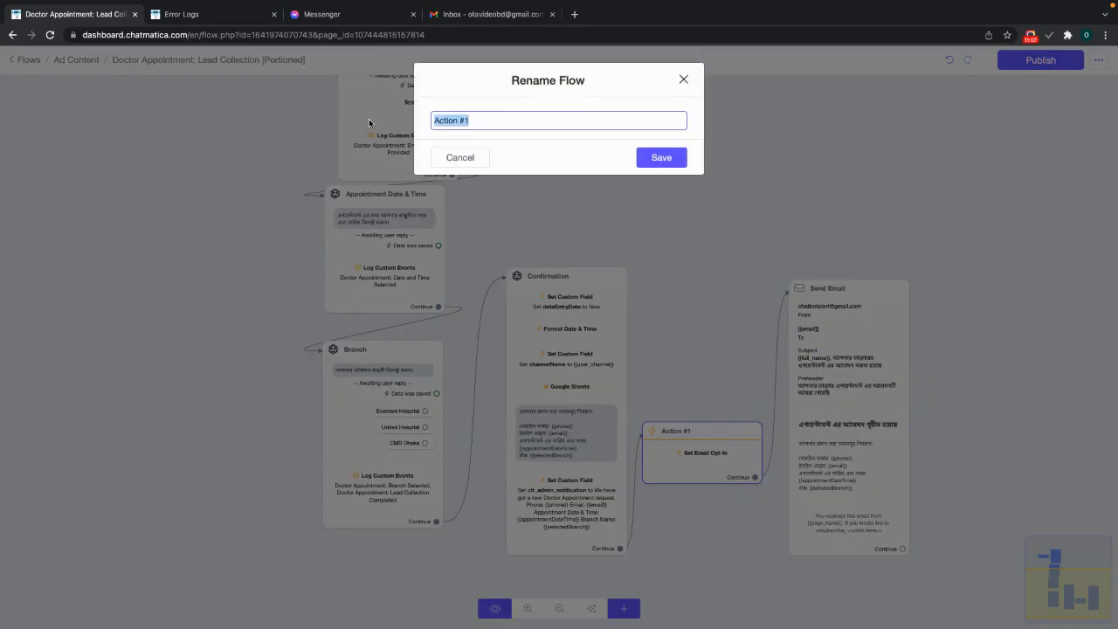
type("Email Opt-in")
key("Return")
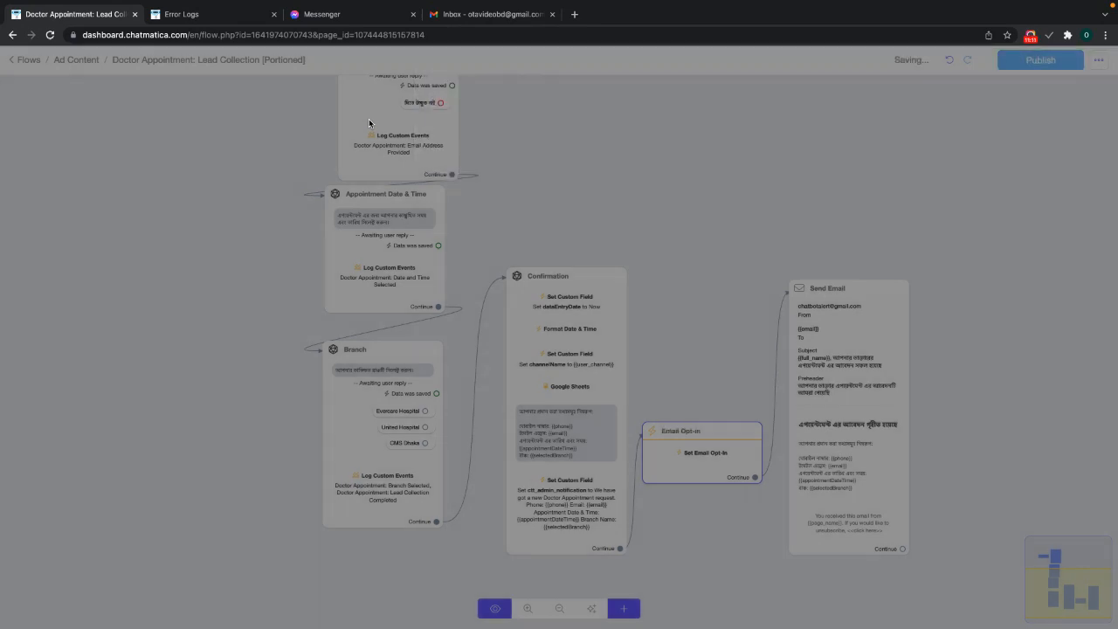
left_click_drag(1070, 267, 983, 276)
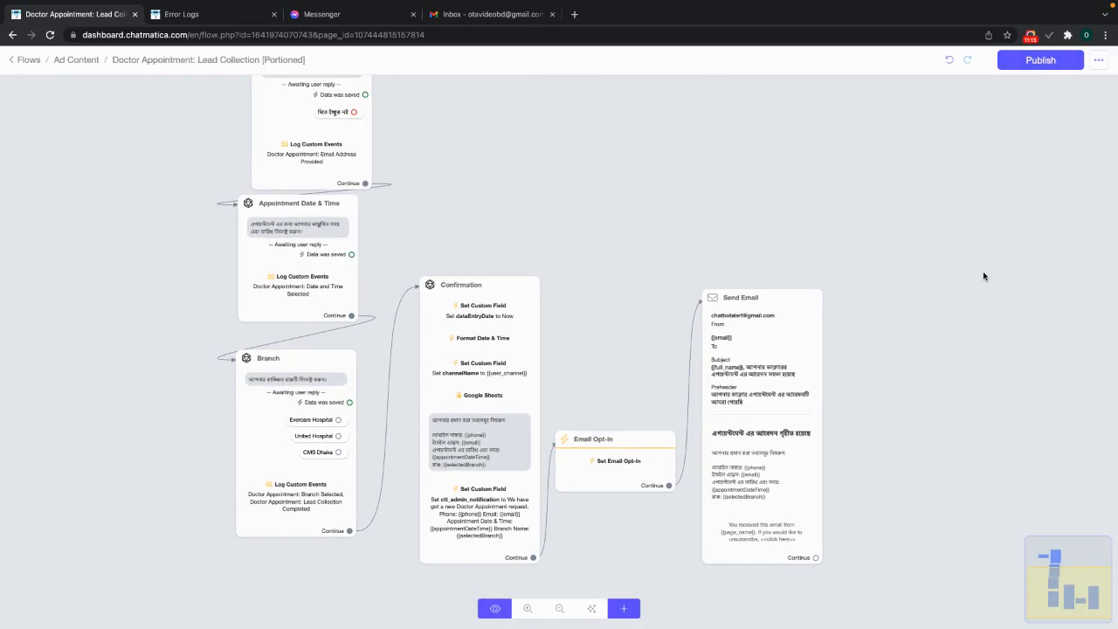
left_click(1038, 63)
scroll(712, 216, "up", 5)
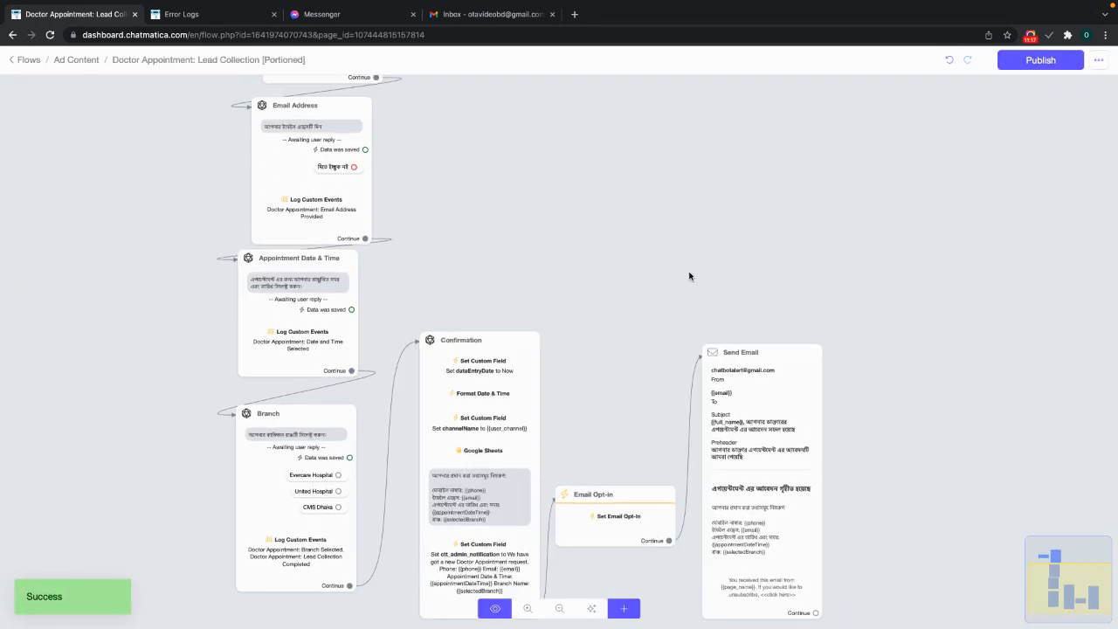
- Start a Messenger preview and send the saved phone number and the Gmail address
mouse_move(152, 240)
left_click(129, 208)
left_click(323, 14)
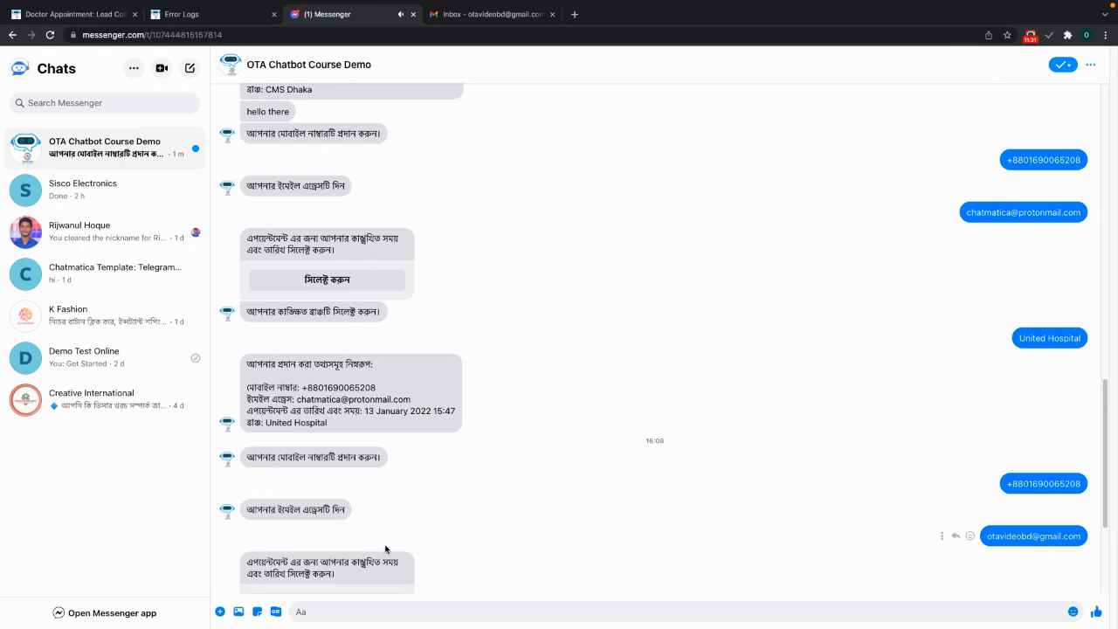
left_click(297, 581)
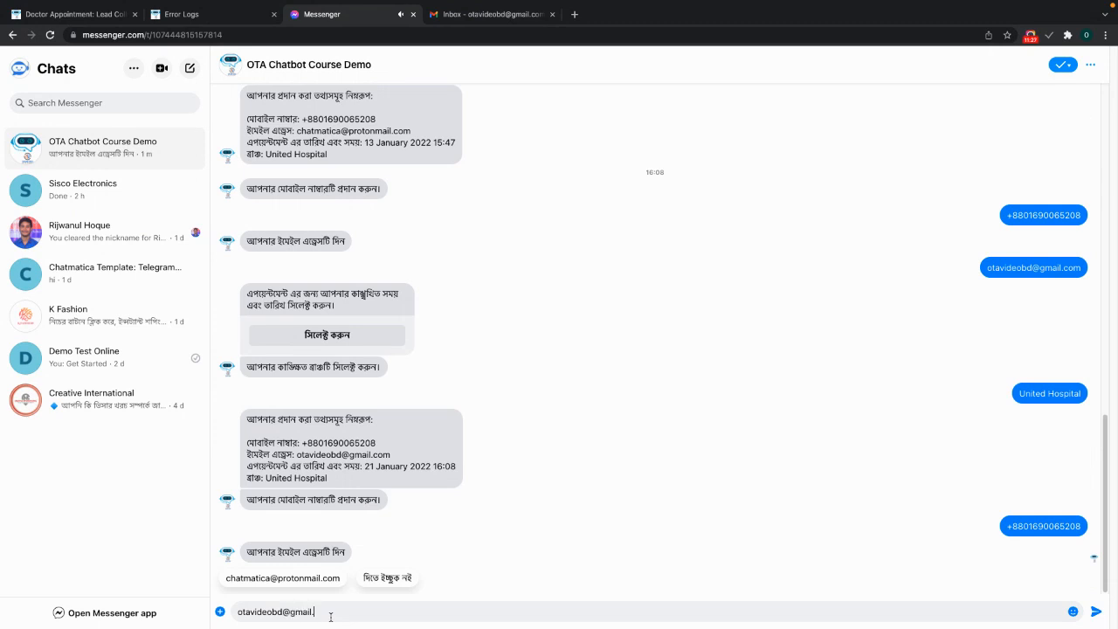
key("ctrl+a")
key("Return")
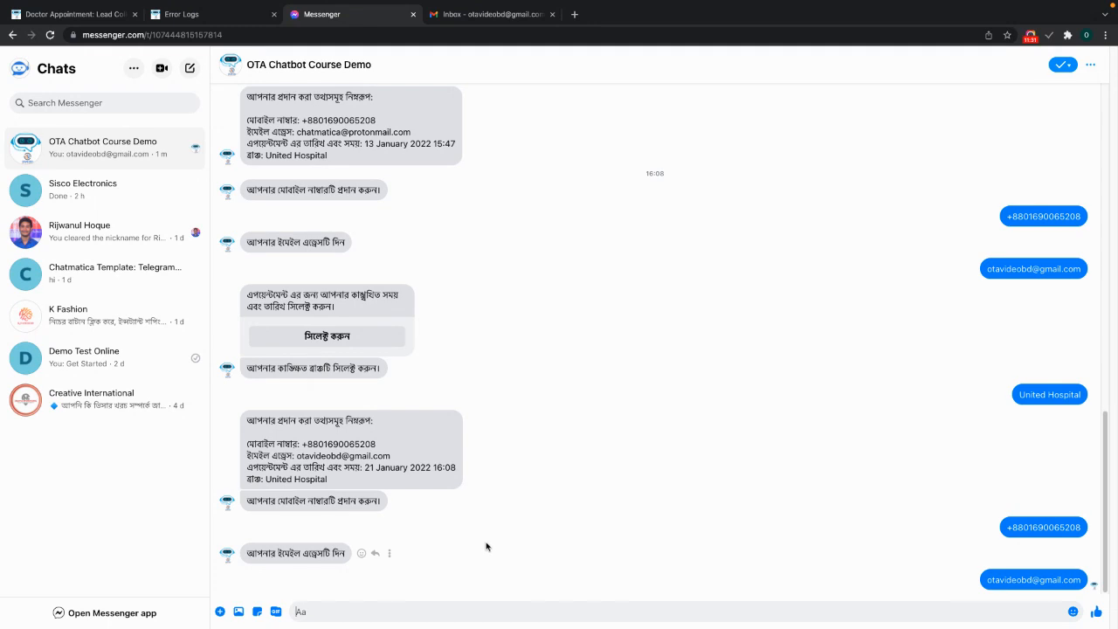
- Book 21 January 2022 16:10 at Evercare Hospital, then check the Gmail inbox
left_click(394, 569)
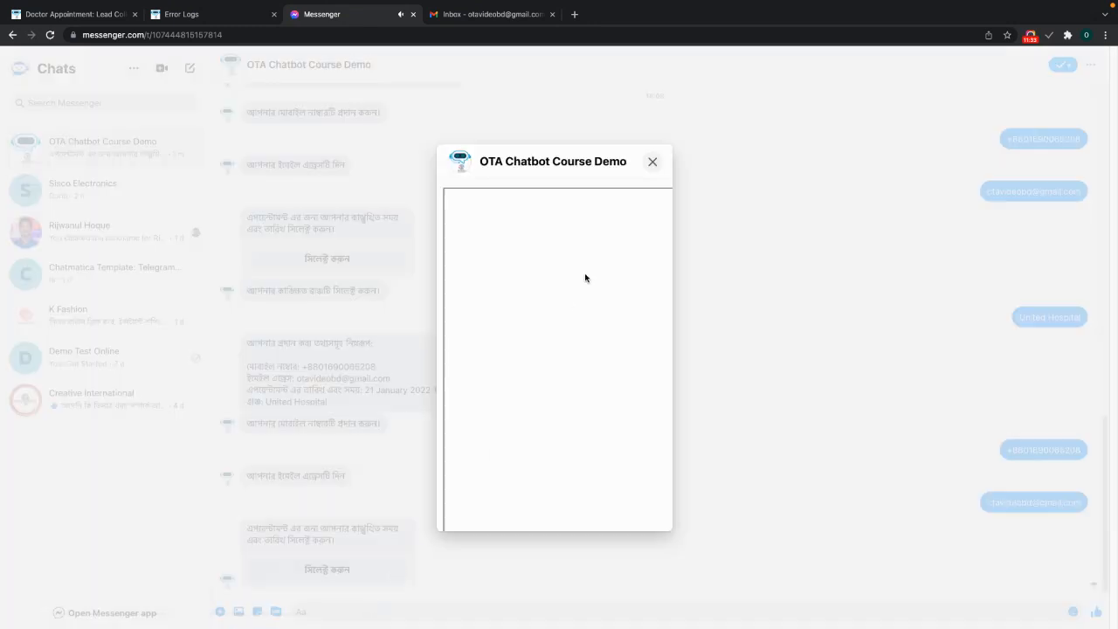
left_click(623, 310)
left_click(612, 450)
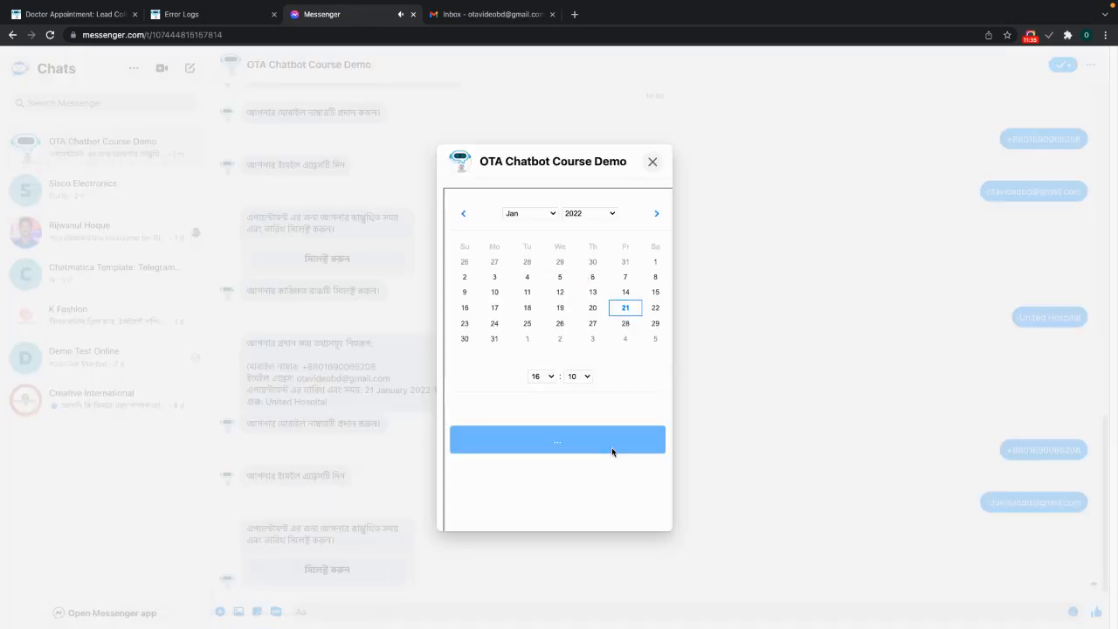
left_click(652, 164)
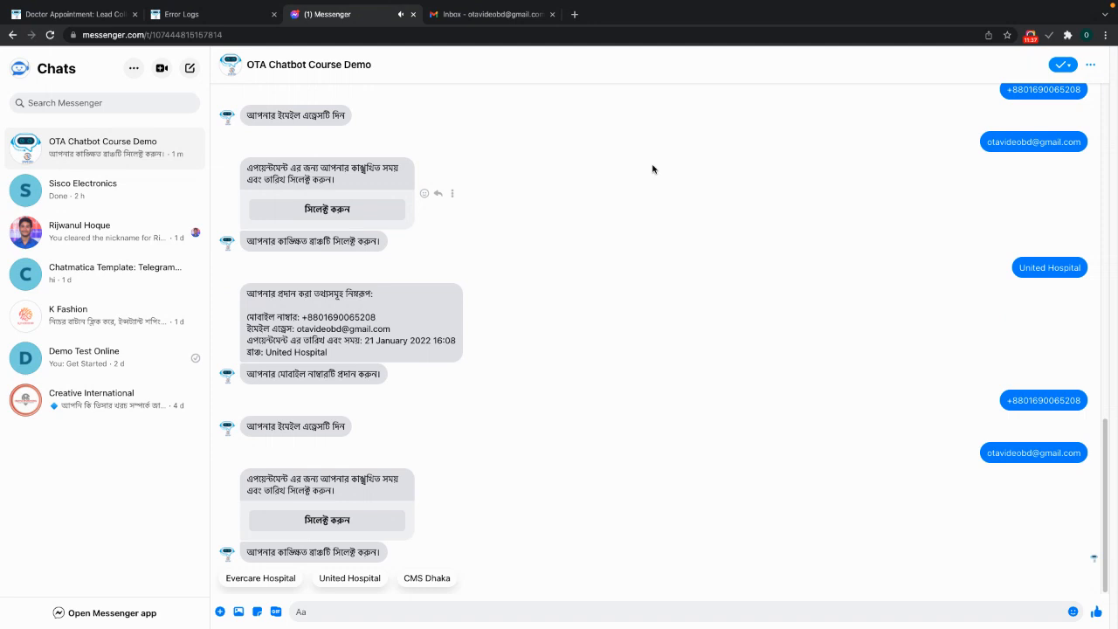
left_click(246, 577)
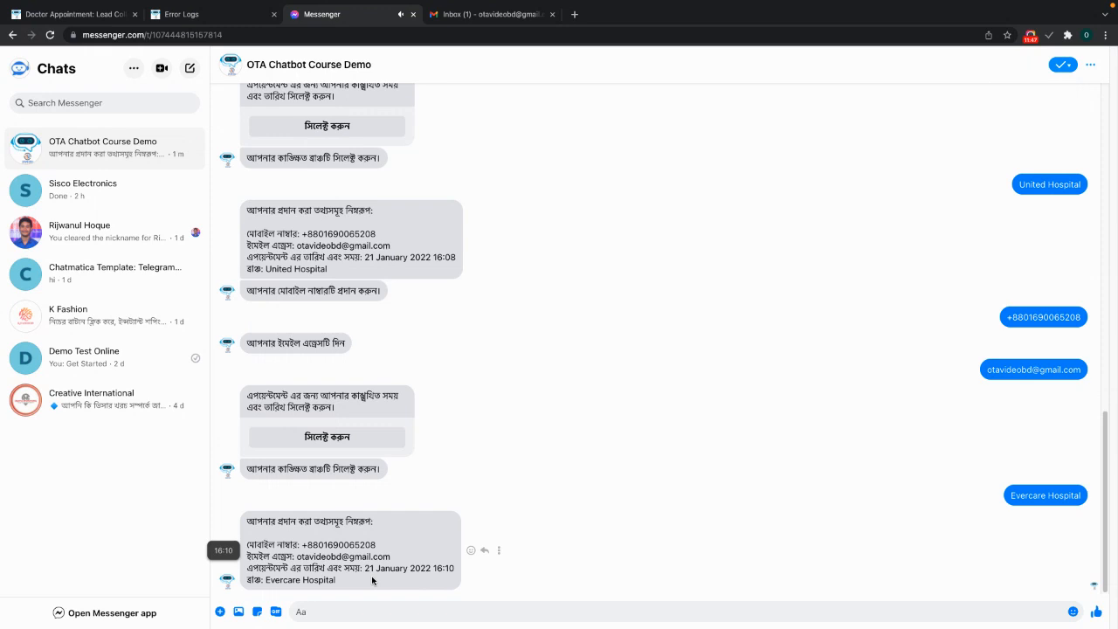
left_click(496, 15)
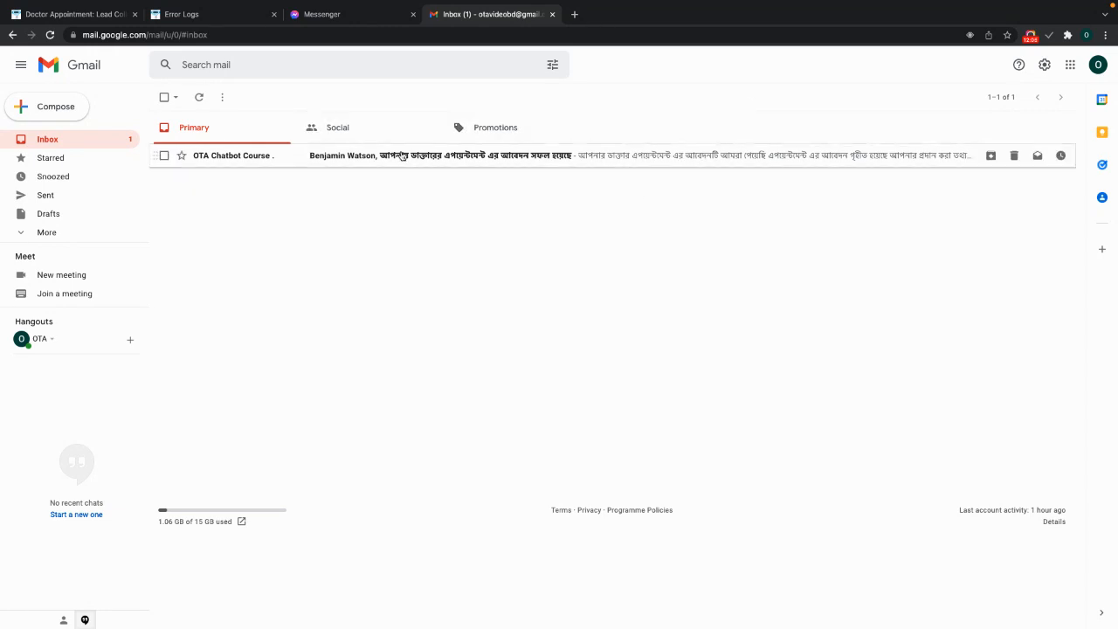
- Open the OTA Chatbot Course confirmation email and review its Bengali heading, details and footer
left_click(401, 156)
left_click_drag(429, 246, 699, 245)
left_click(669, 248)
left_click_drag(443, 245, 725, 265)
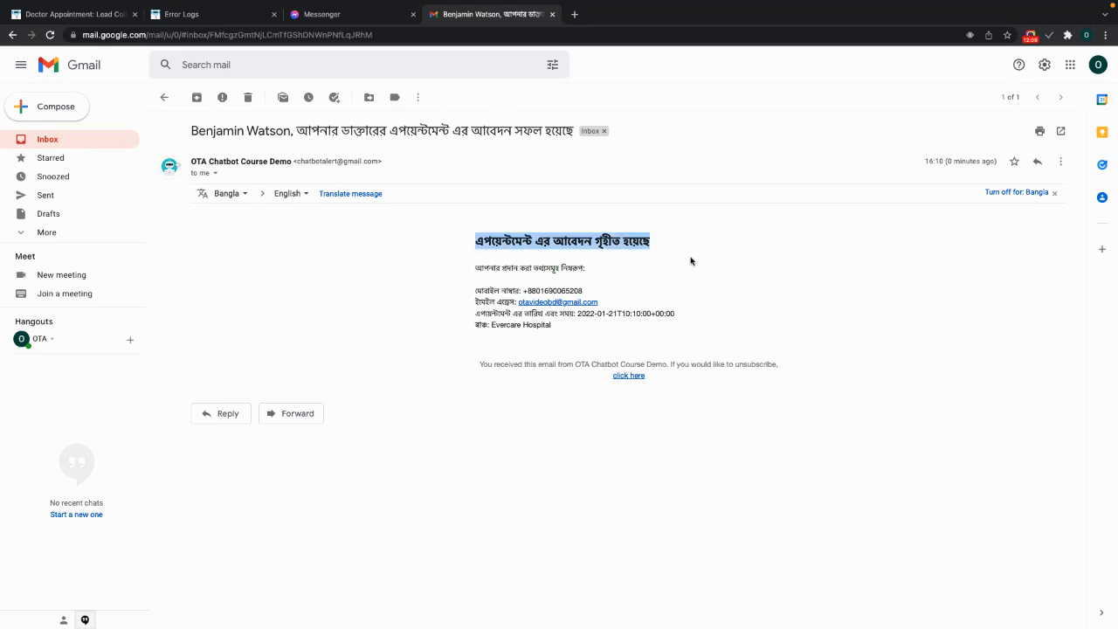
left_click(348, 262)
left_click_drag(450, 270, 599, 302)
left_click(598, 325)
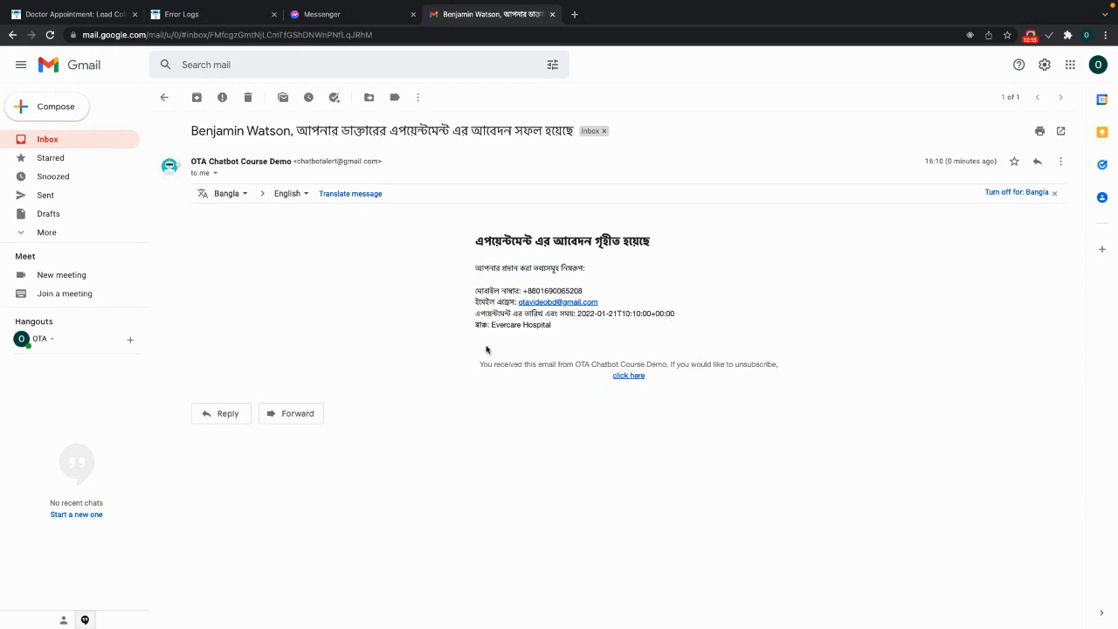
left_click_drag(598, 332, 418, 307)
left_click(432, 330)
left_click_drag(475, 363, 699, 411)
left_click(691, 390)
- Check the email's sender details, subject line and full body
left_click(215, 174)
left_click(360, 372)
left_click_drag(192, 131, 706, 128)
left_click(189, 131)
left_click_drag(197, 130, 290, 131)
left_click(316, 329)
left_click_drag(612, 332, 320, 229)
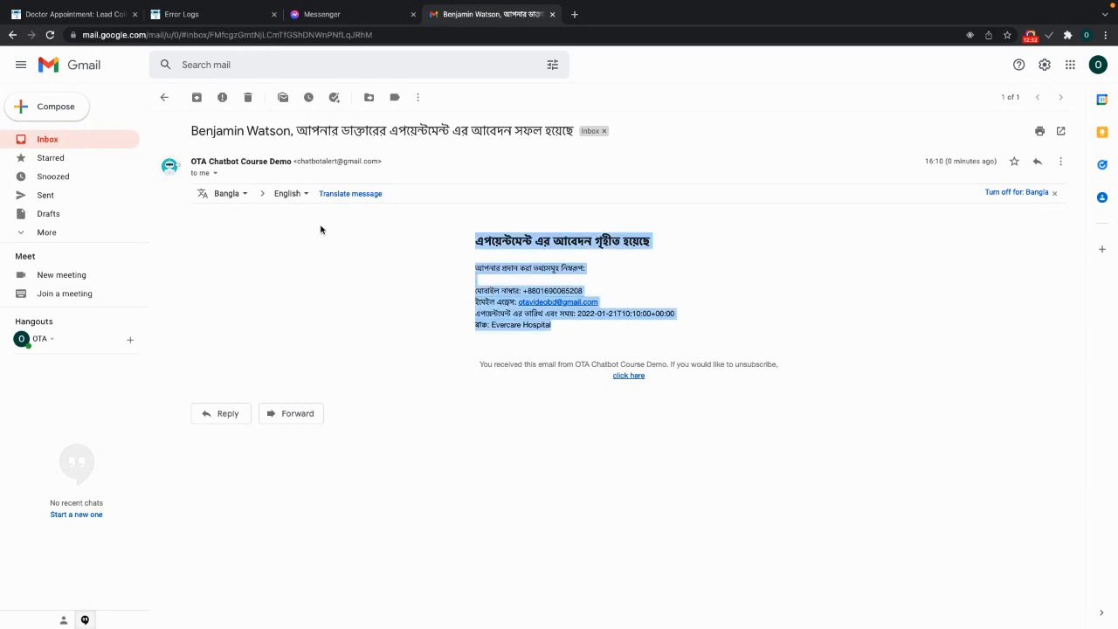
left_click(363, 283)
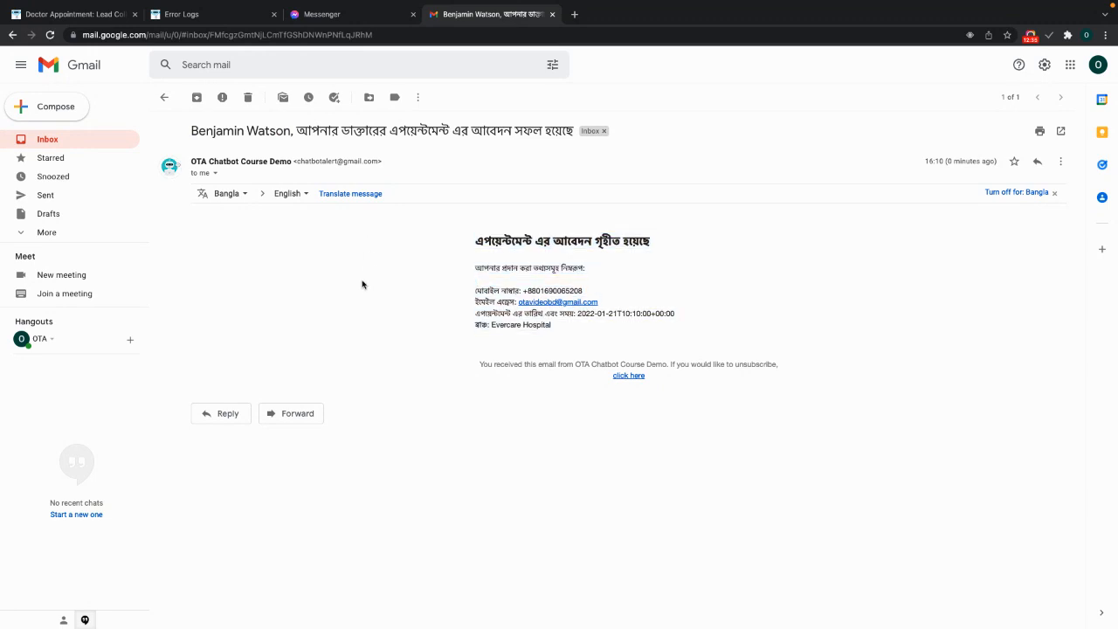
- Return to the flow editor with the Email Opt-in and Send Email steps in view
left_click(67, 44)
left_click_drag(567, 371, 534, 172)
scroll(557, 207, "down", 2)
left_click_drag(732, 252, 640, 229)
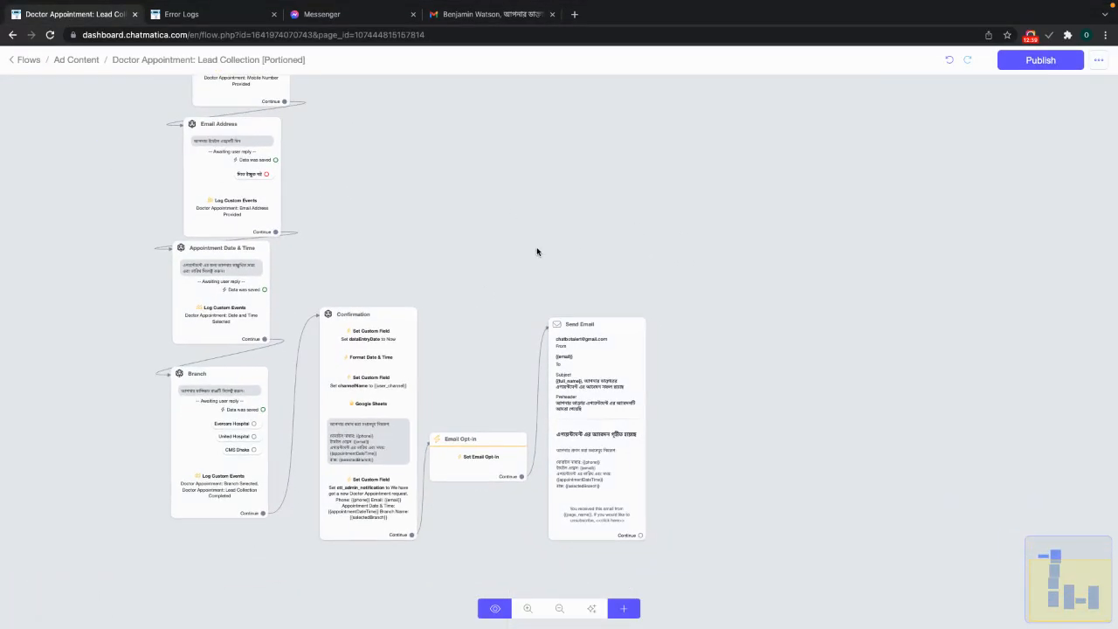
- Open Settings in a new tab from Error Logs and show the Channels with the Gmail SMTP account
left_click_drag(536, 248, 500, 232)
left_click(218, 16)
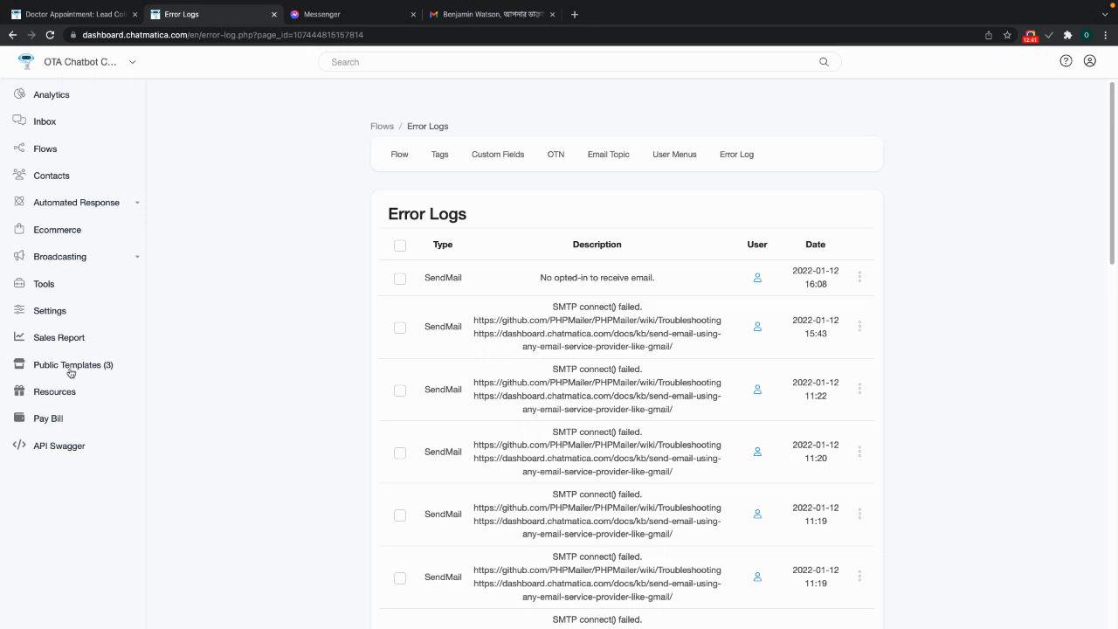
right_click(48, 312)
left_click(70, 320)
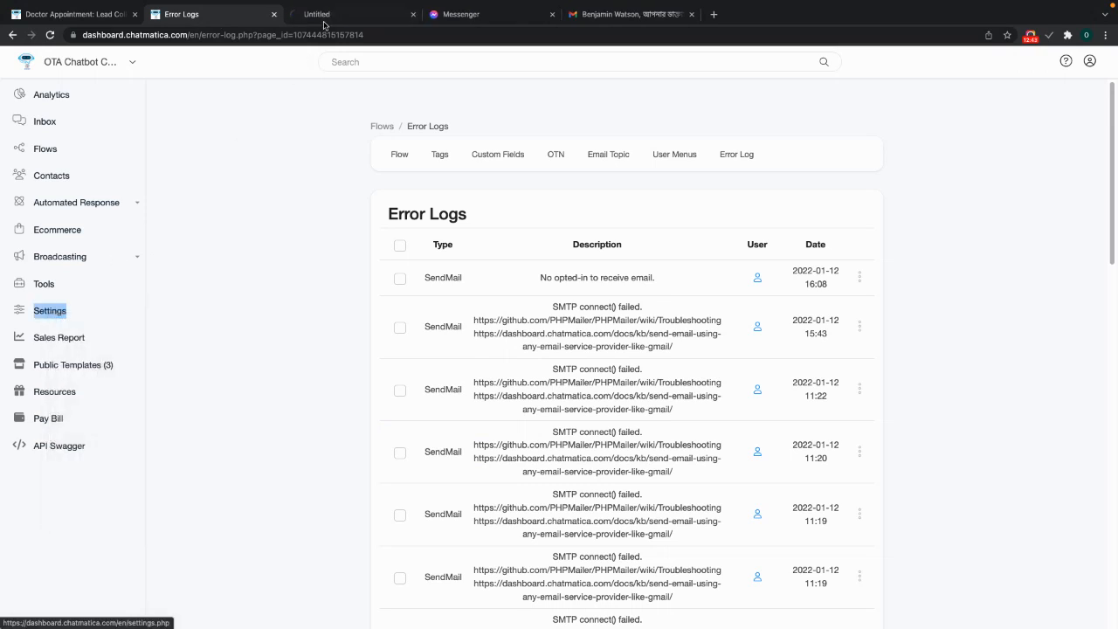
left_click(323, 19)
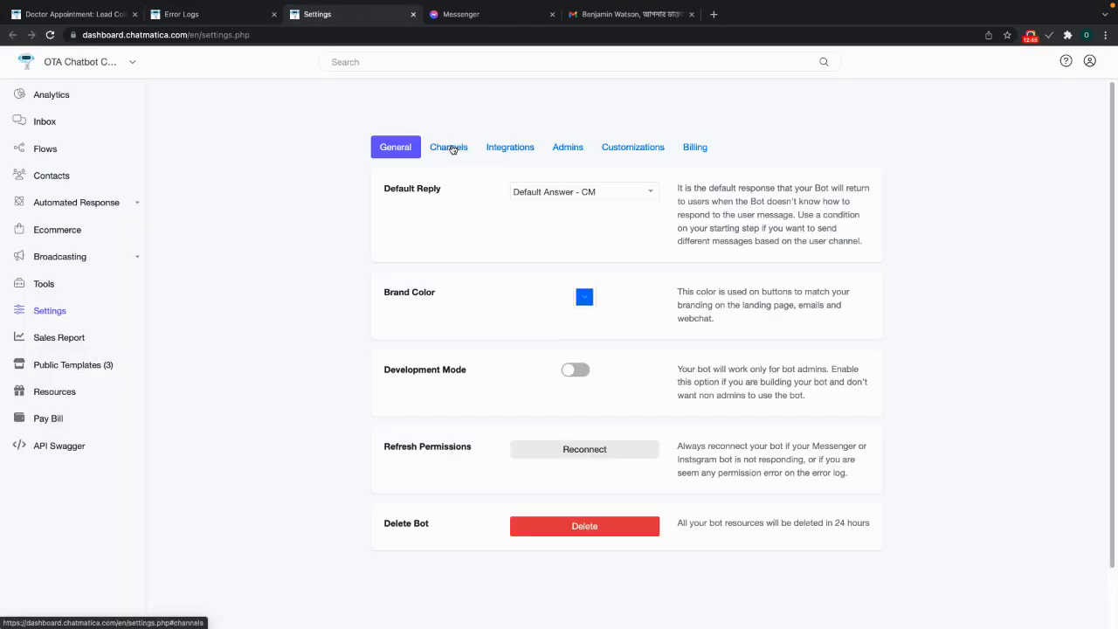
left_click(452, 148)
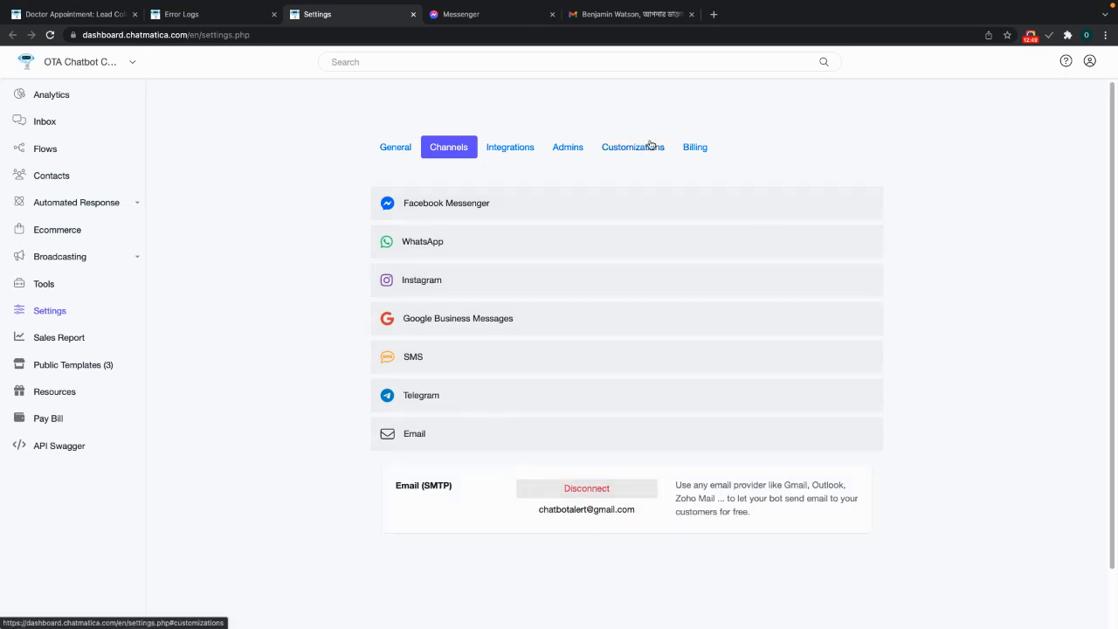
- Open the Google Account Security page showing 2-Step Verification on and 3 app passwords
mouse_move(3, 3)
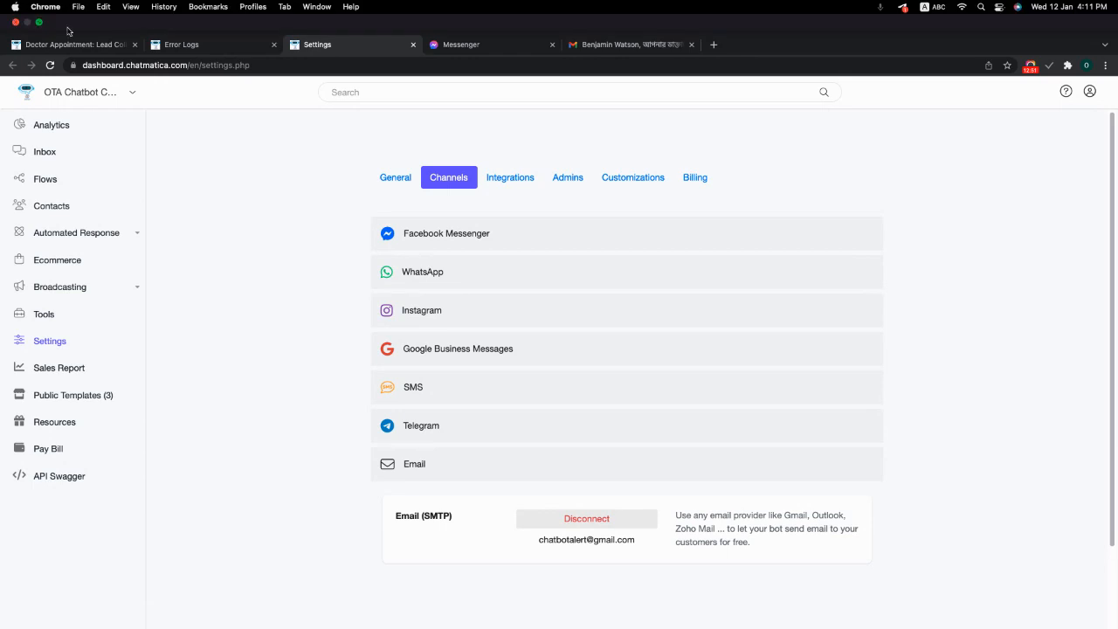
left_click(37, 24)
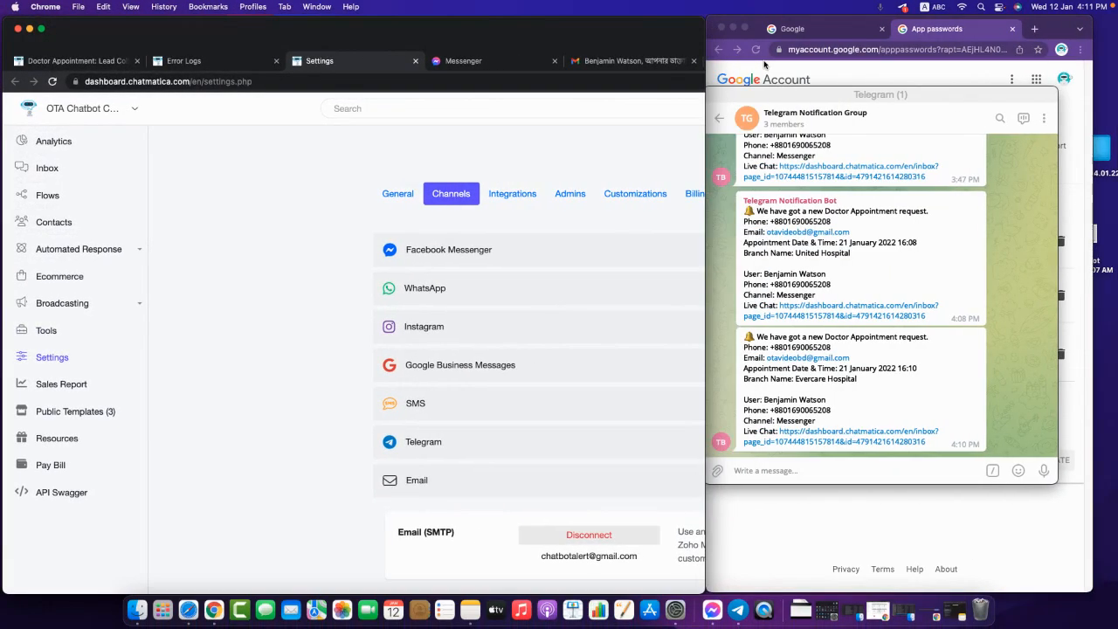
left_click(1003, 513)
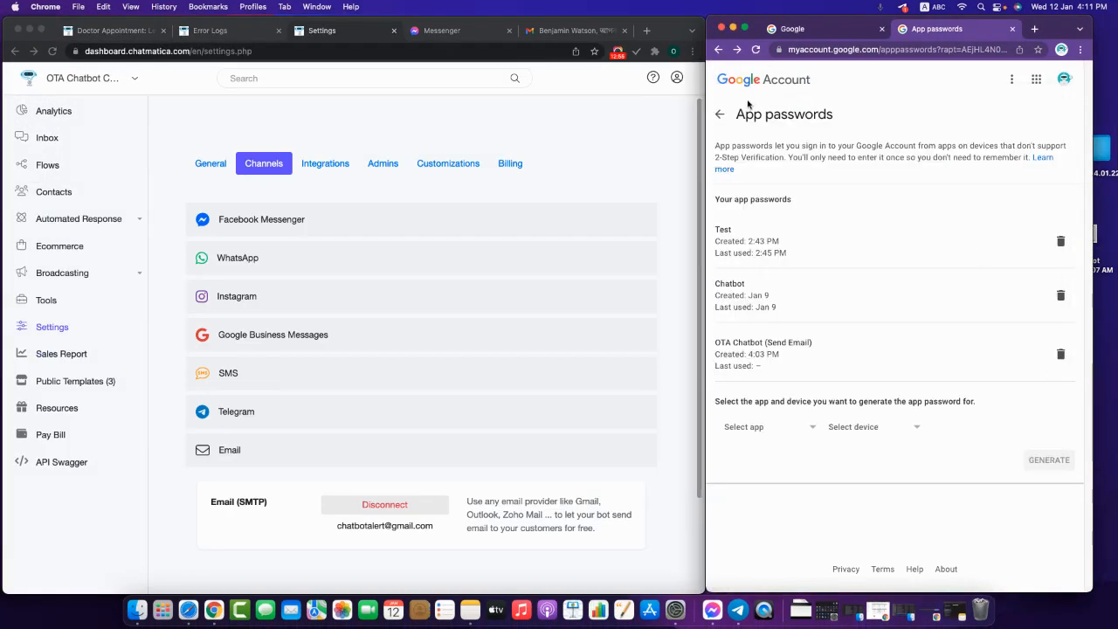
left_click(1064, 77)
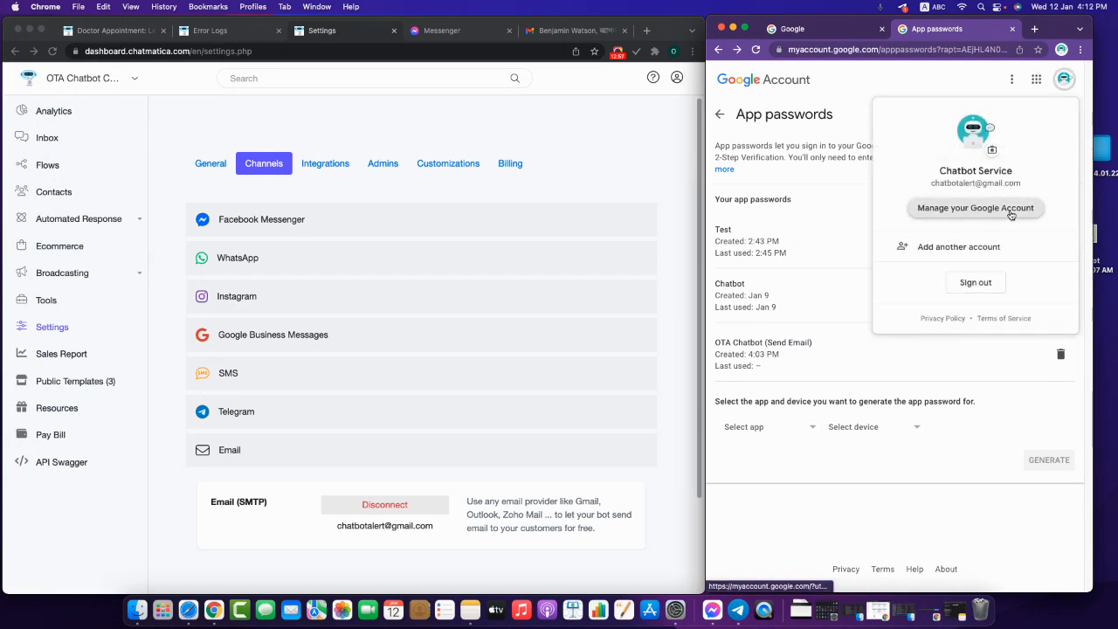
left_click(943, 210)
left_click(922, 114)
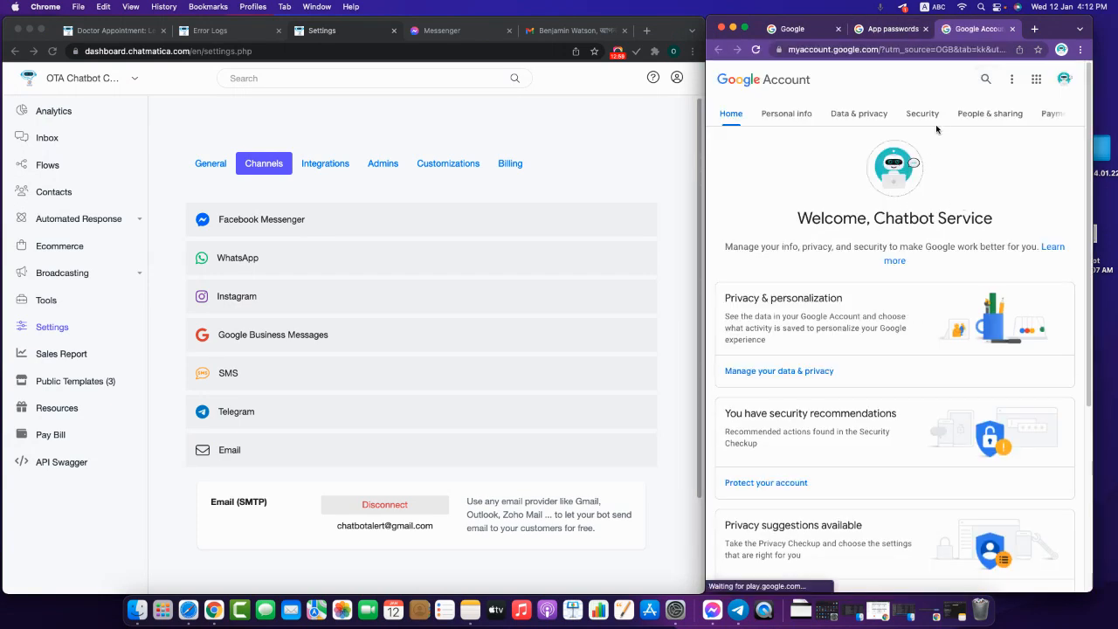
scroll(910, 430, "down", 3)
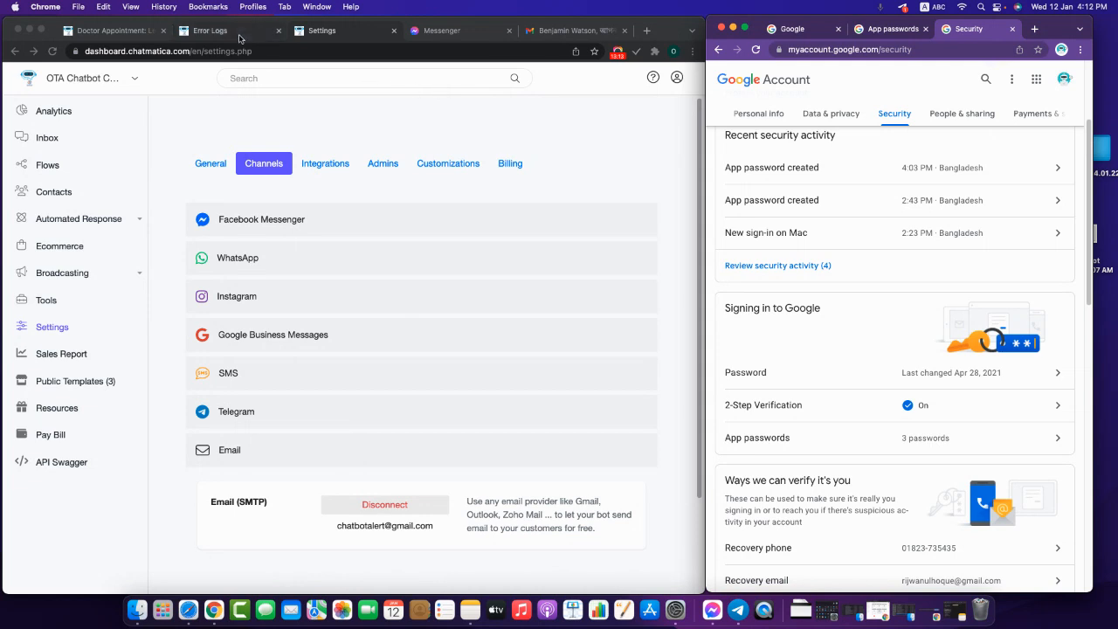
left_click(102, 33)
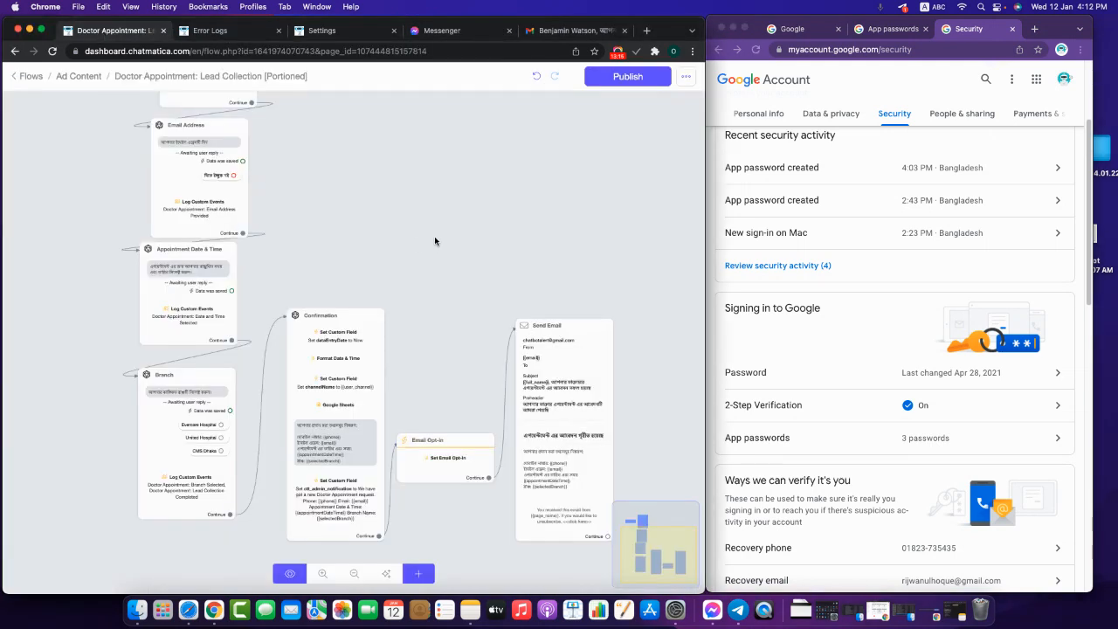
- Bring the Email Opt-in step into view and review its settings
scroll(441, 253, "up", 3)
scroll(447, 262, "up", 3)
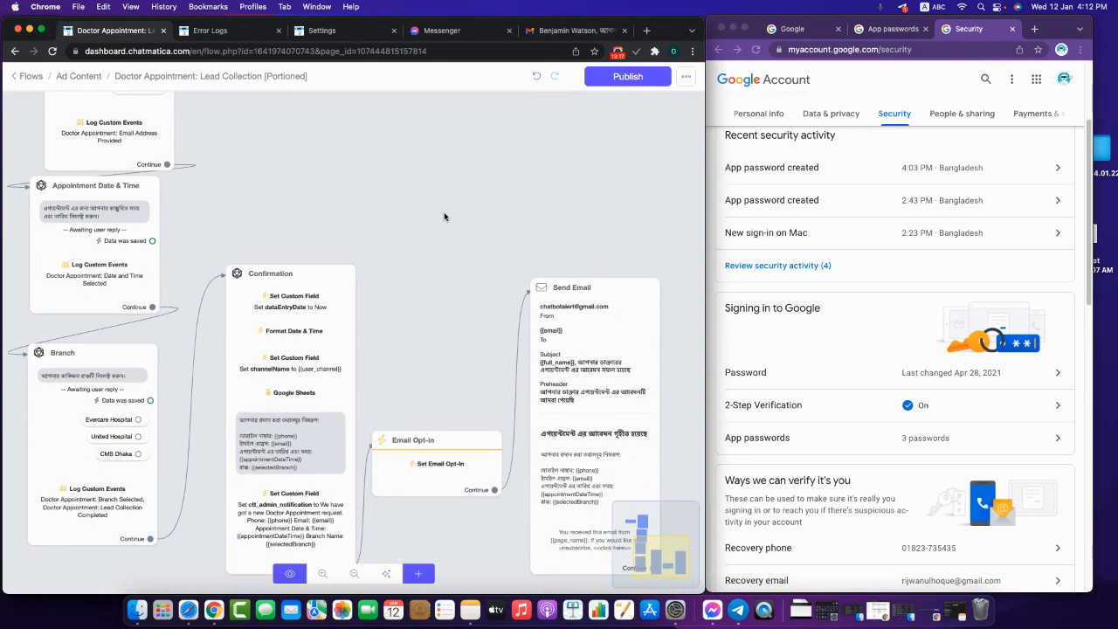
left_click_drag(472, 251, 427, 169)
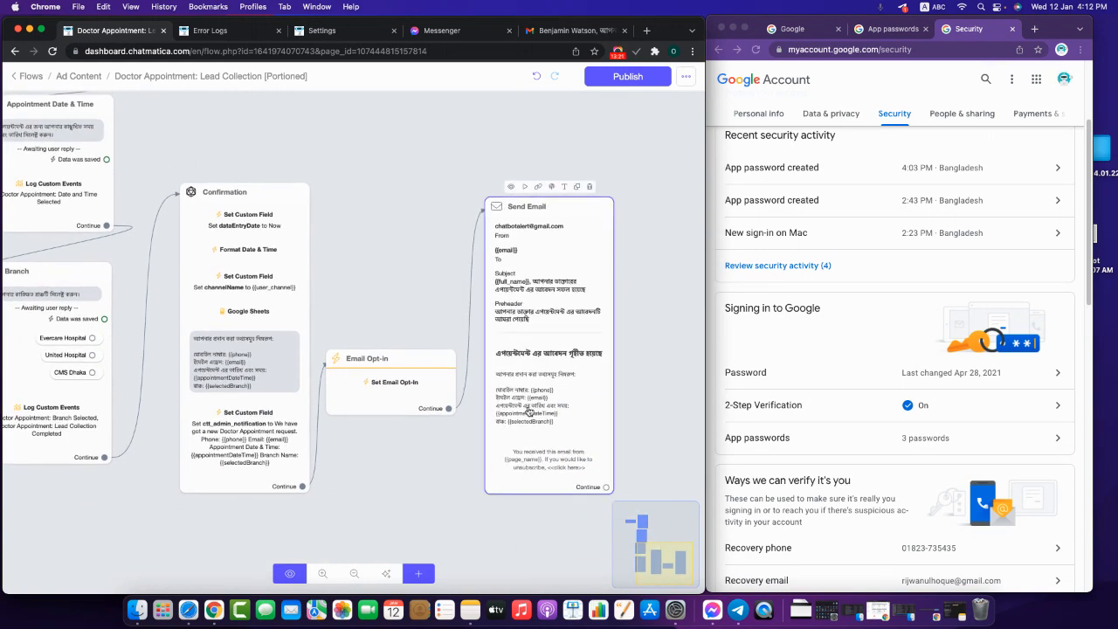
left_click(409, 398)
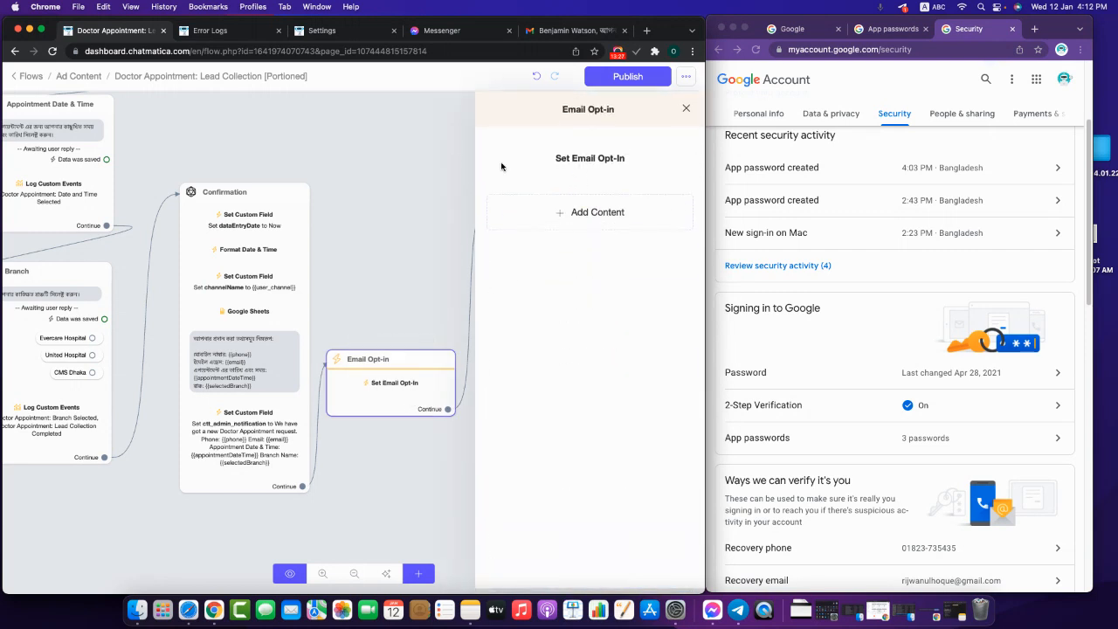
left_click(431, 230)
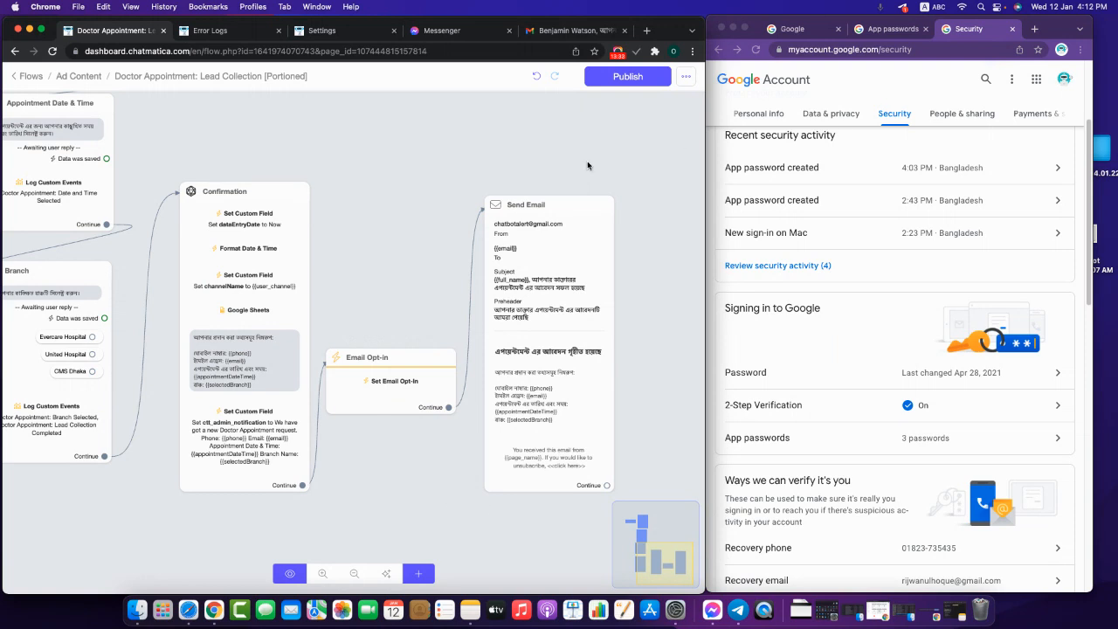
- Save the Send Email step, keeping the Doctor Appointment Confirmation topic, then zoom out
left_click(504, 291)
scroll(649, 358, "down", 1)
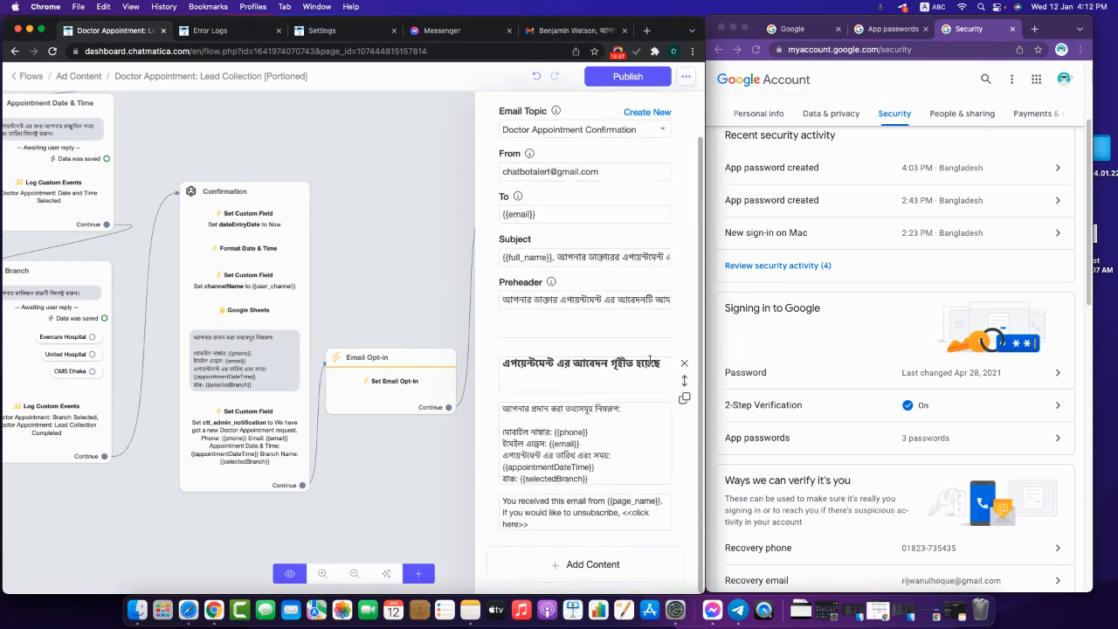
left_click(470, 179)
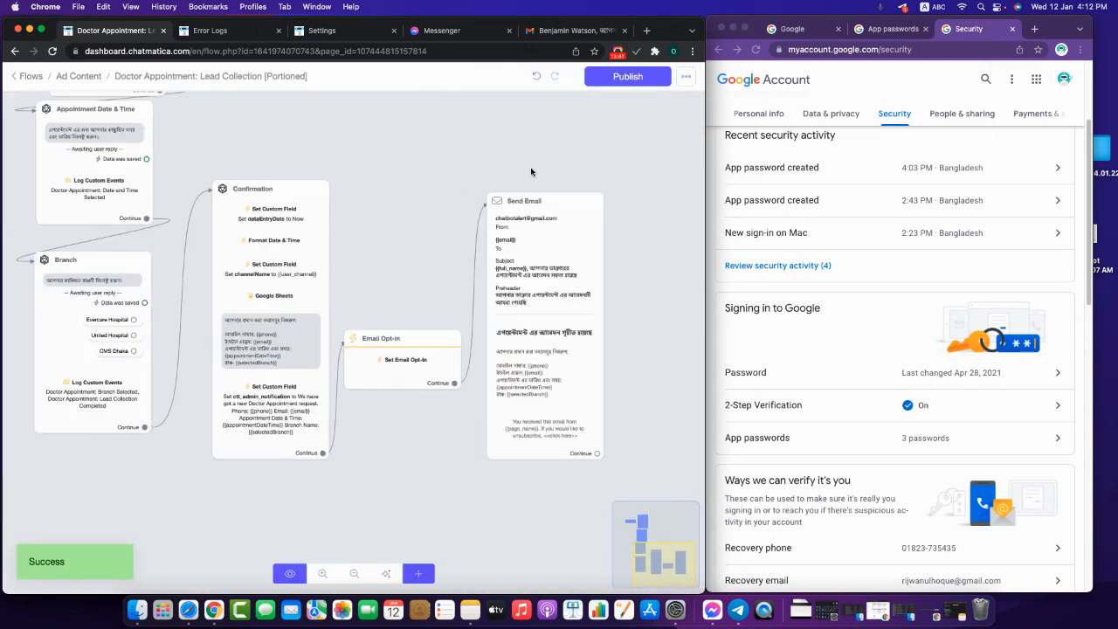
left_click_drag(494, 164, 455, 360)
scroll(577, 310, "down", 2)
scroll(539, 374, "down", 2)
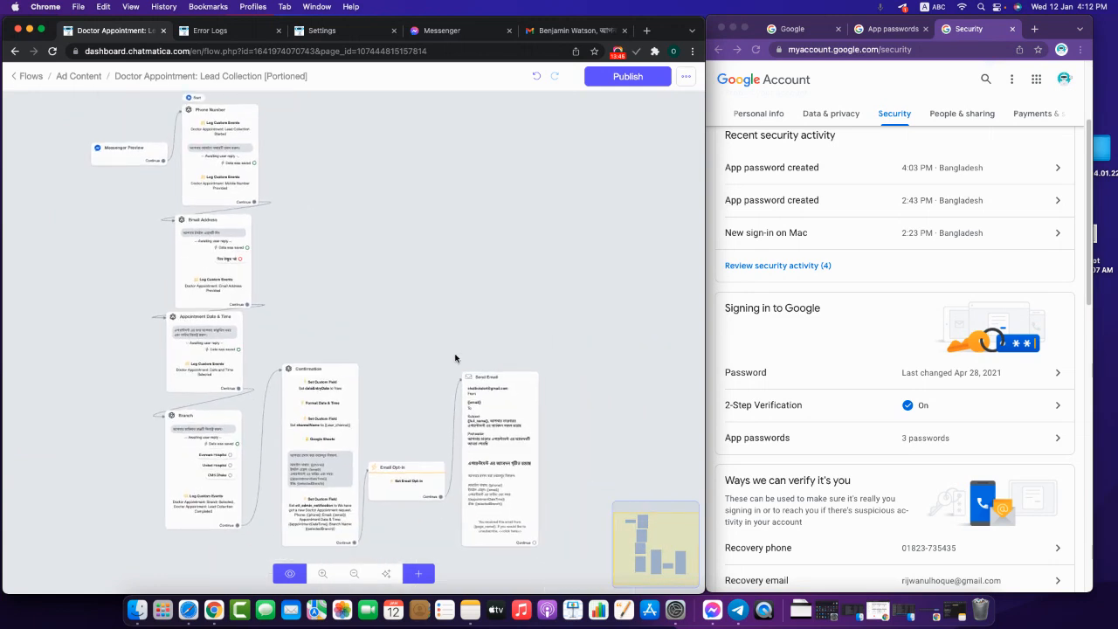